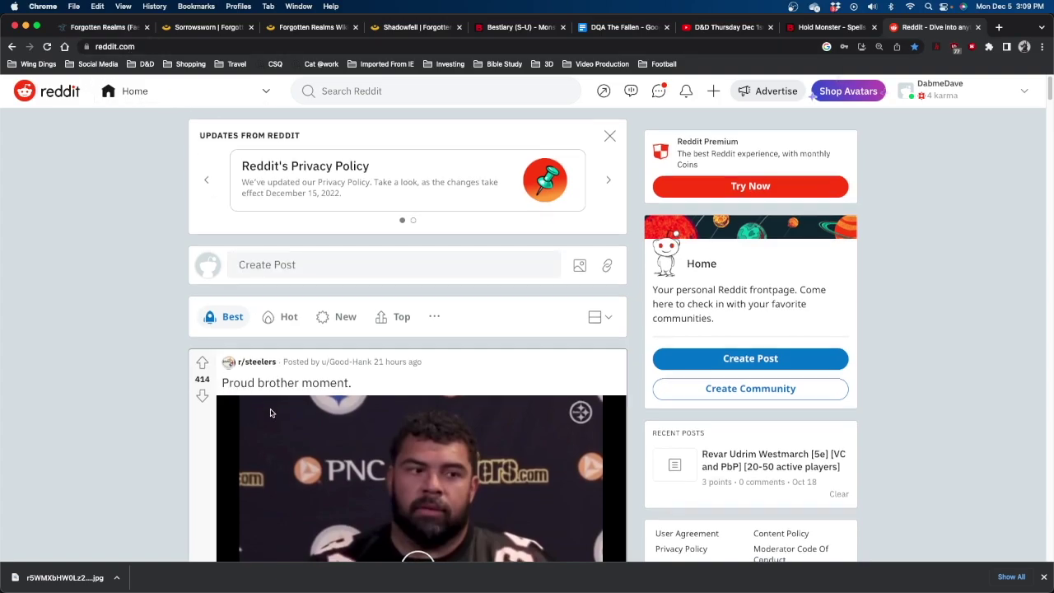
Browse the posts in the Reddit home feed and return to its beginning.
scroll(271, 410, "down", 10)
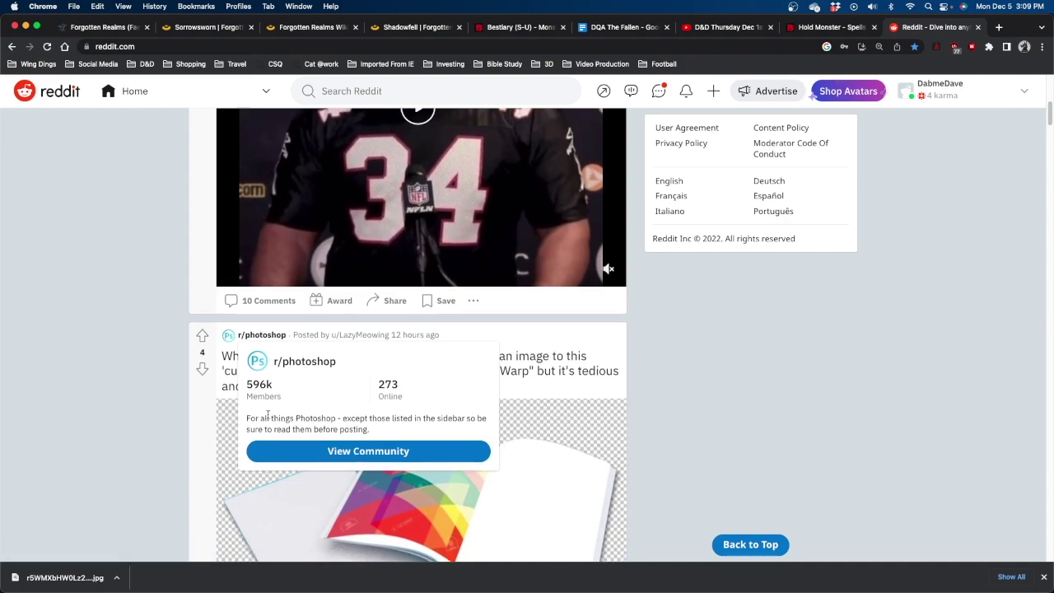
scroll(158, 463, "down", 10)
scroll(158, 434, "down", 8)
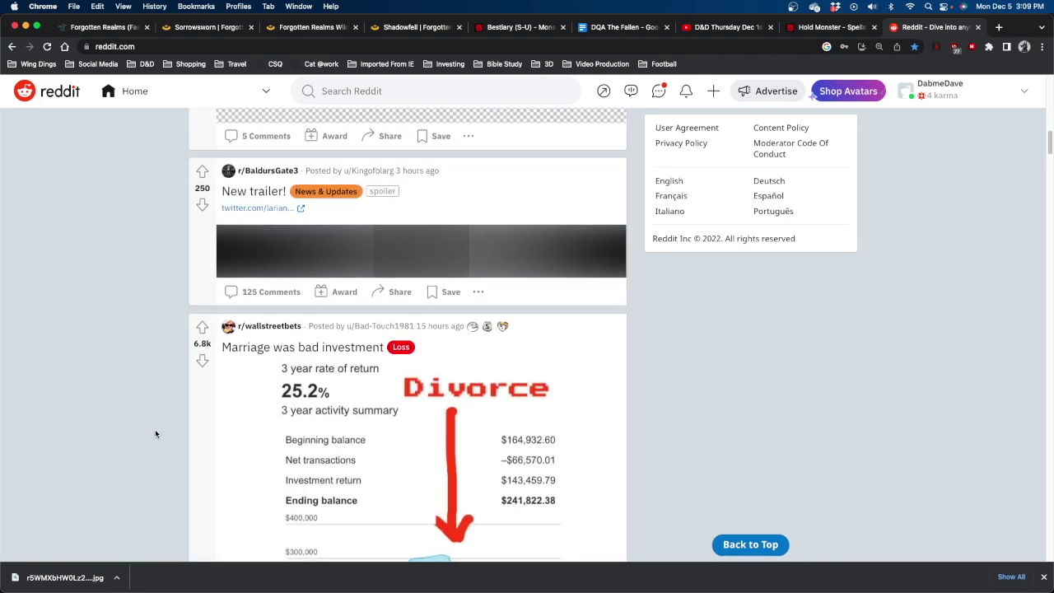
scroll(154, 435, "down", 8)
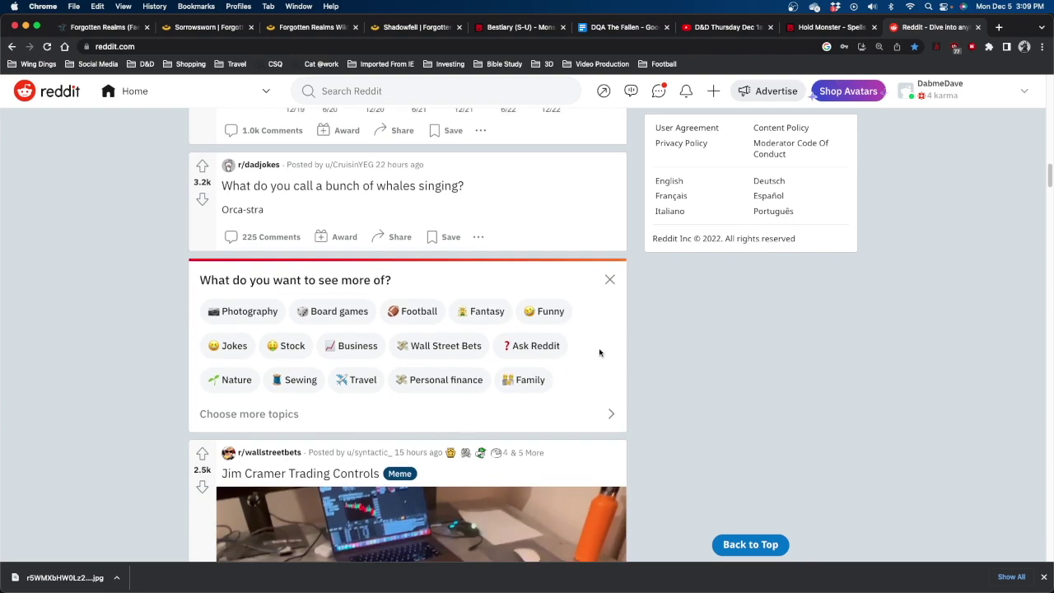
scroll(189, 497, "down", 5)
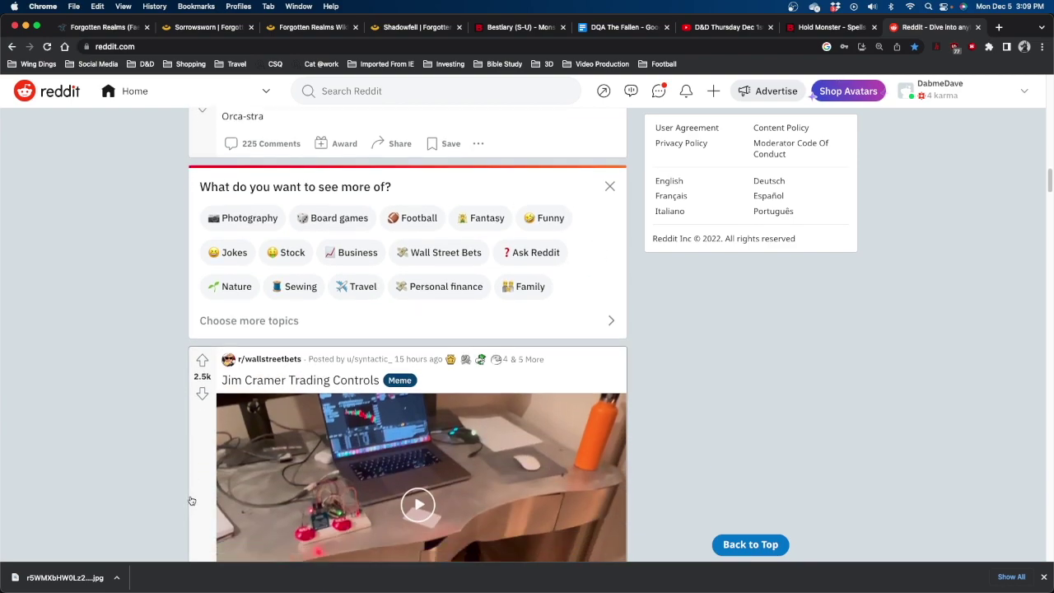
scroll(191, 494, "down", 5)
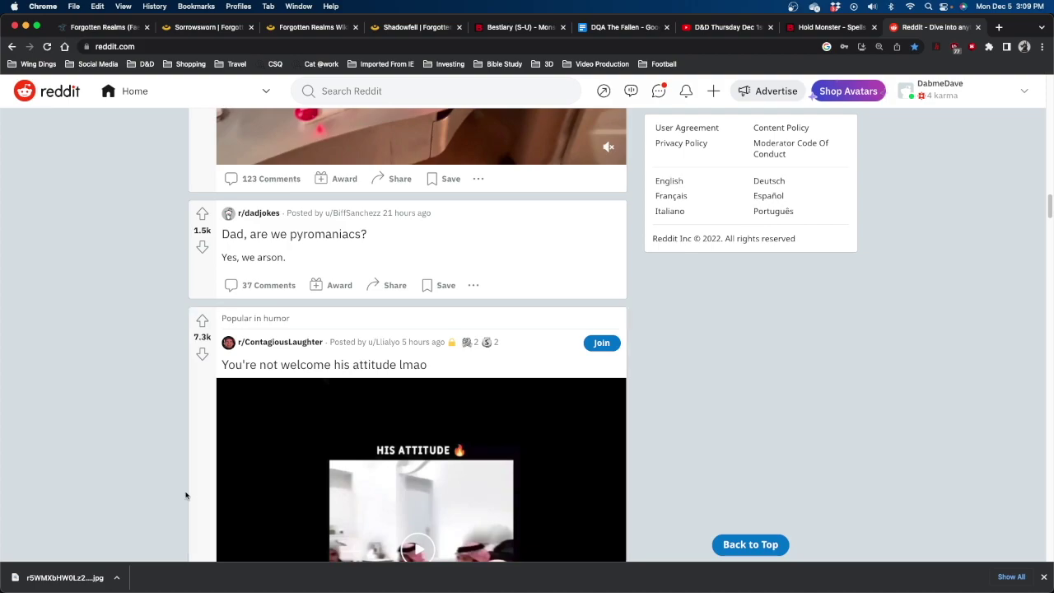
scroll(184, 495, "down", 1)
scroll(184, 491, "down", 8)
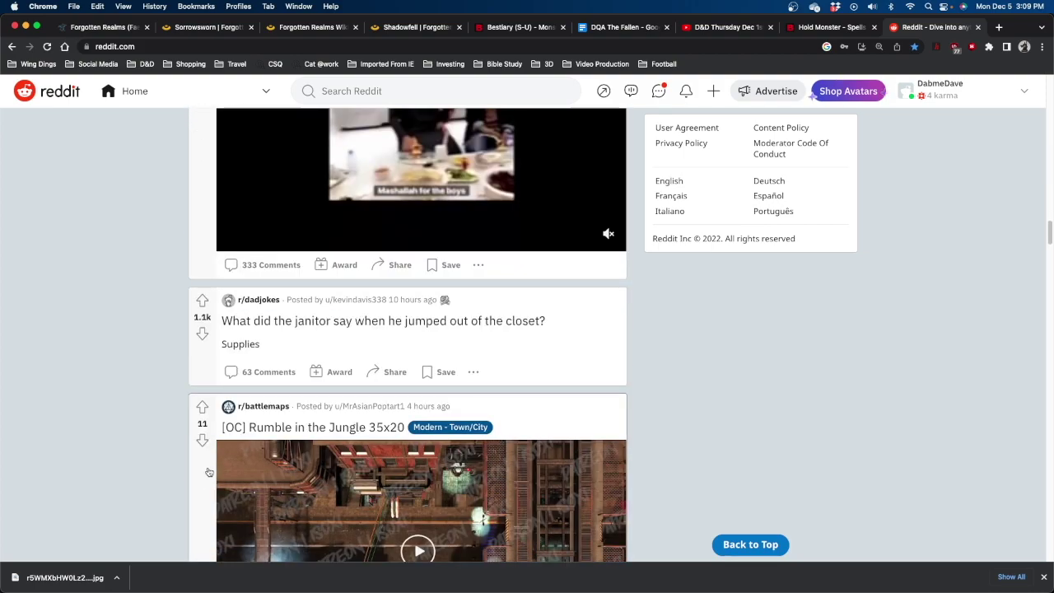
key("Home")
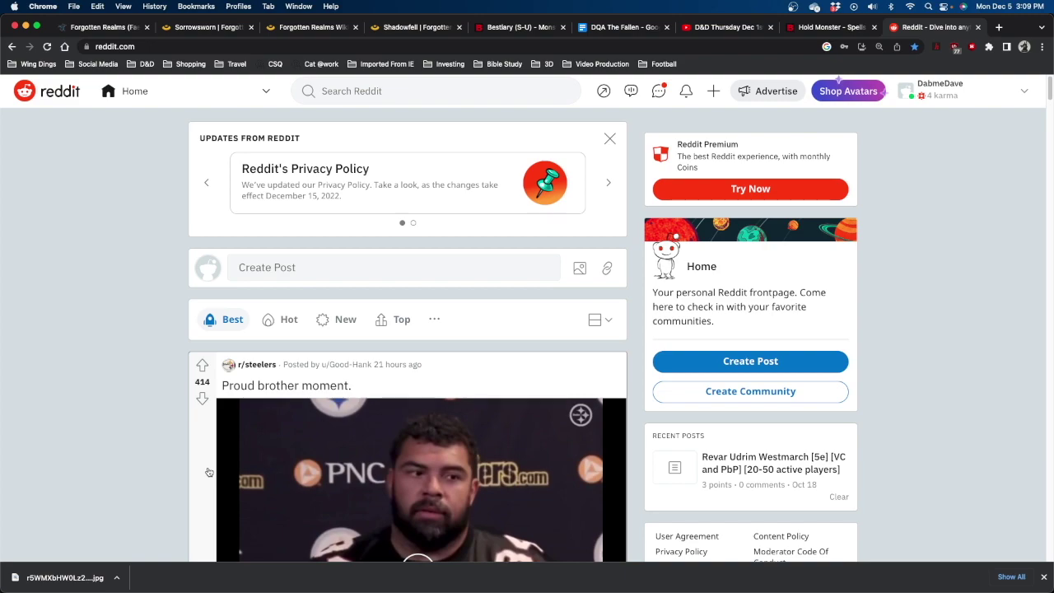
Search r/battlemaps for "watchtower", view the full-size Hilltop Watchtower Ruins map, and return to the search results.
left_click(336, 96)
left_click(342, 120)
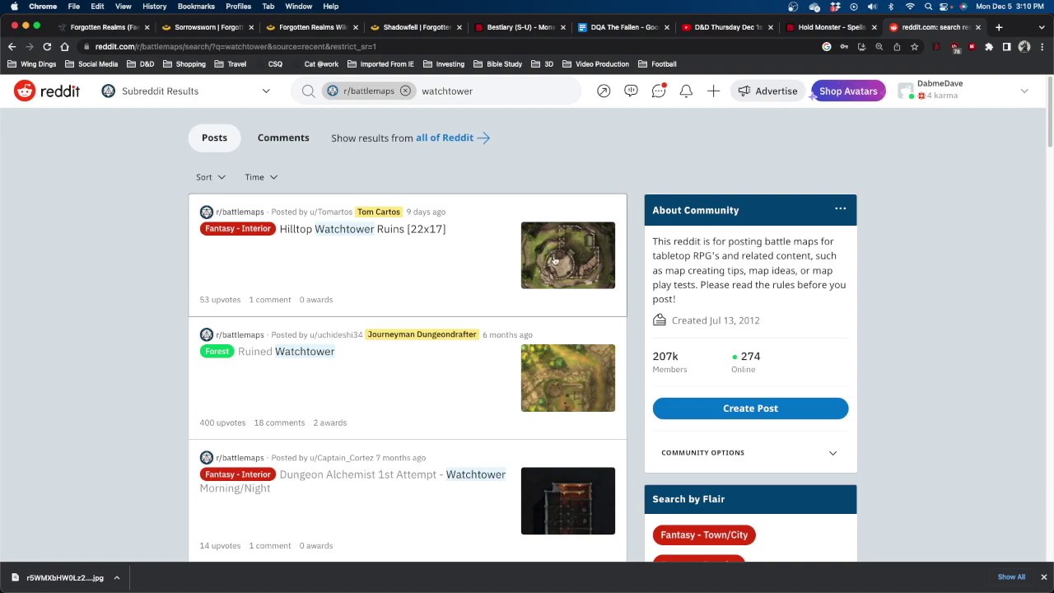
scroll(541, 263, "down", 5)
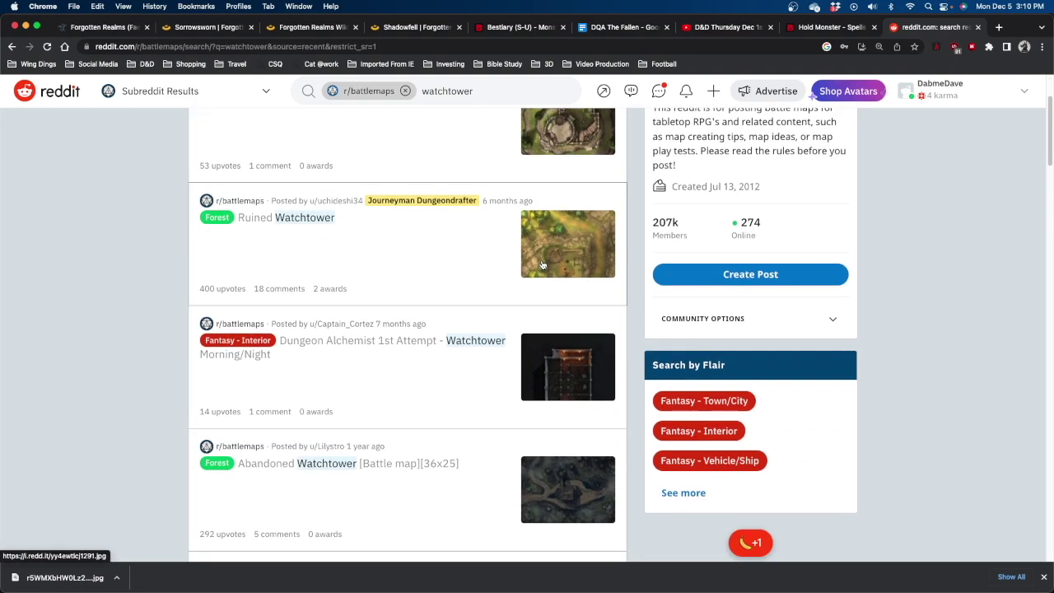
scroll(542, 263, "up", 3)
left_click(576, 201)
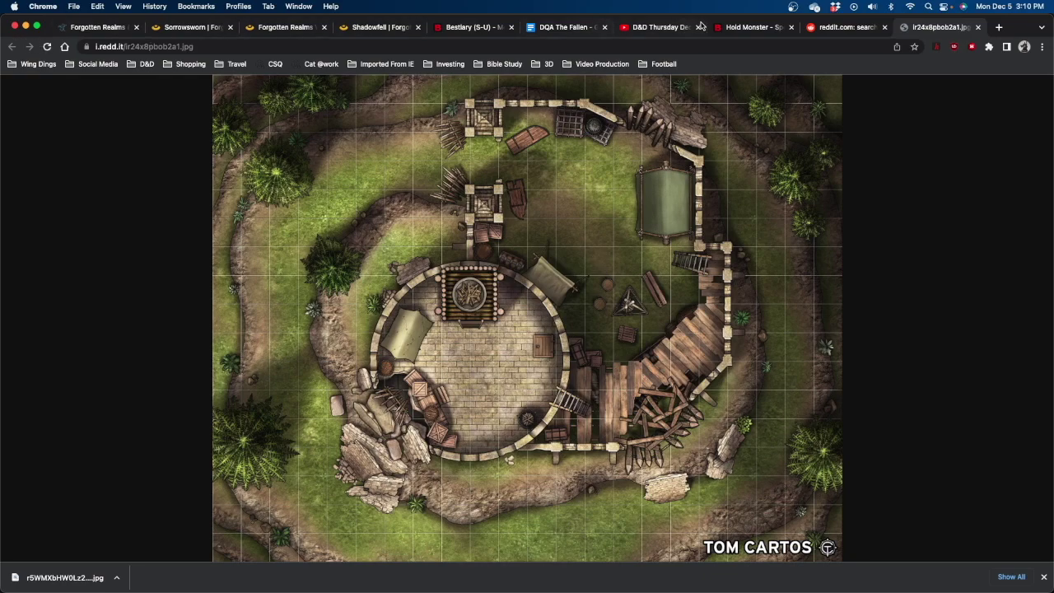
left_click(819, 32)
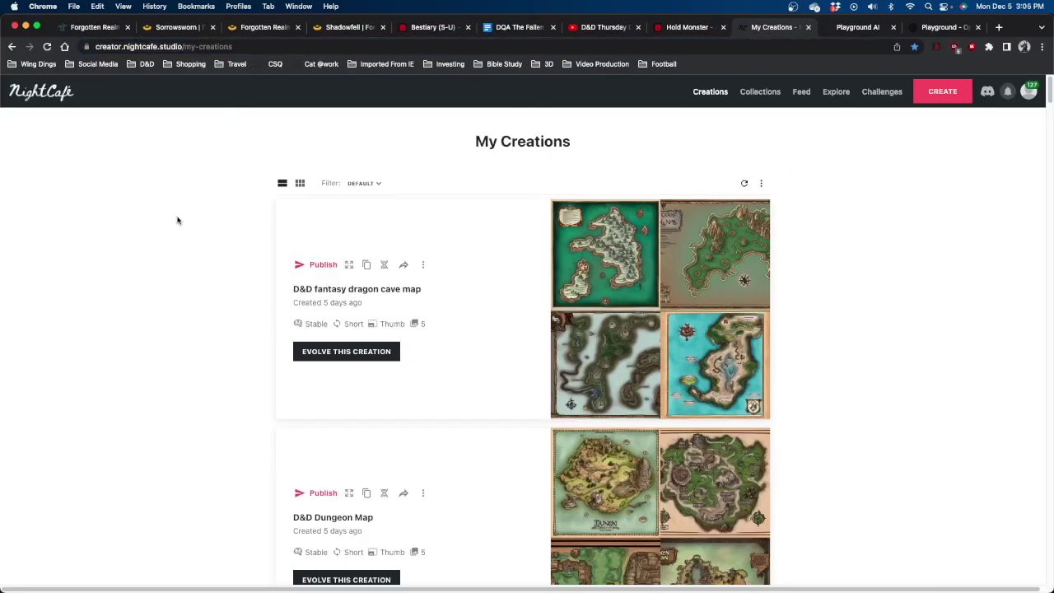
Check the notifications in the NightCafe inbox and close it.
left_click(1007, 92)
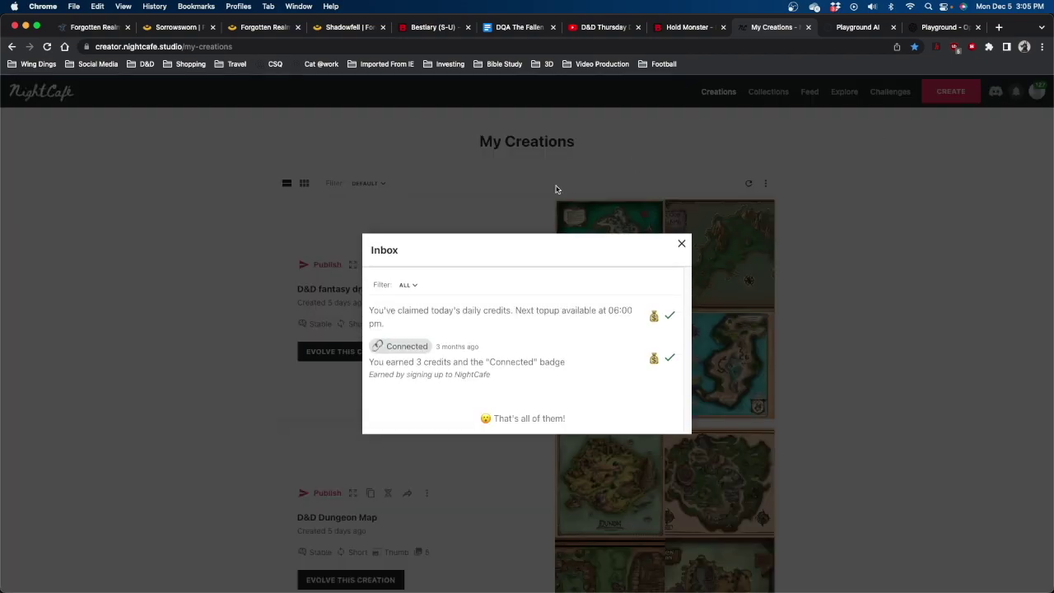
left_click(682, 244)
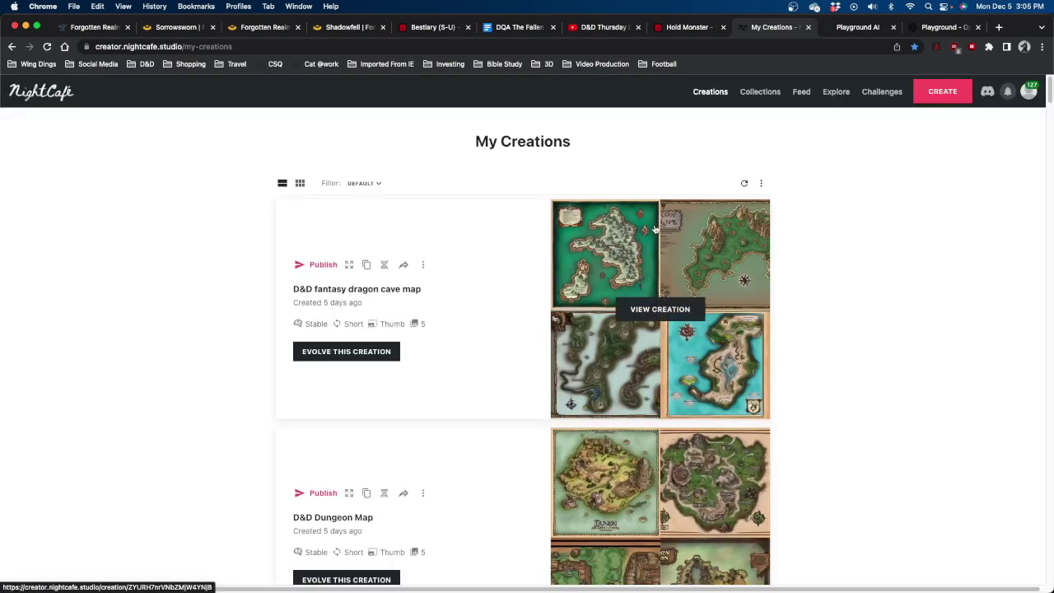
Generate a new NightCafe creation with the Stable algorithm from the prompt "five armed demonic monstrosity in dark woods".
left_click(944, 92)
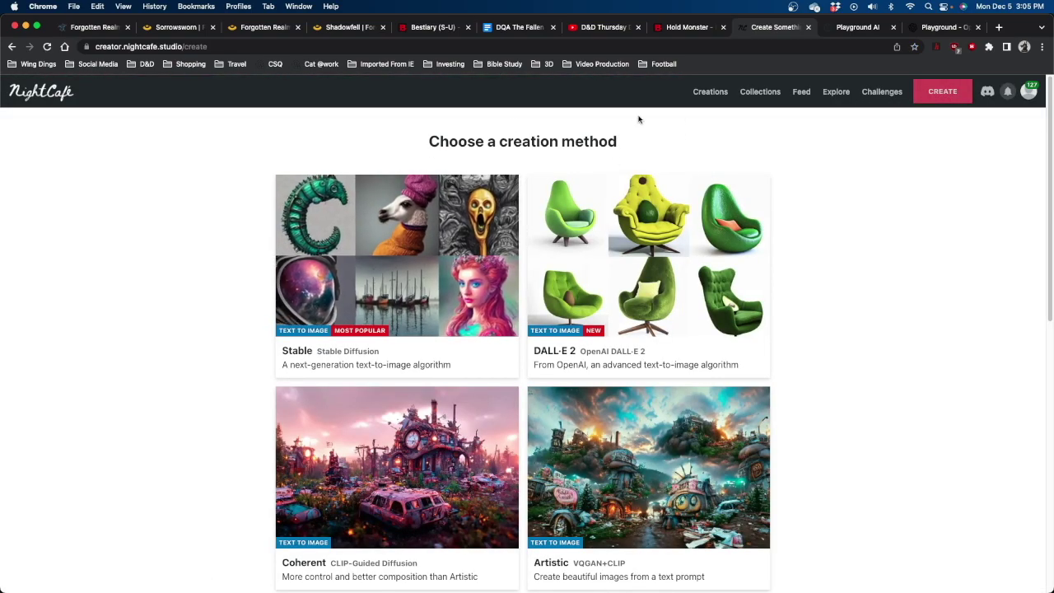
left_click(365, 270)
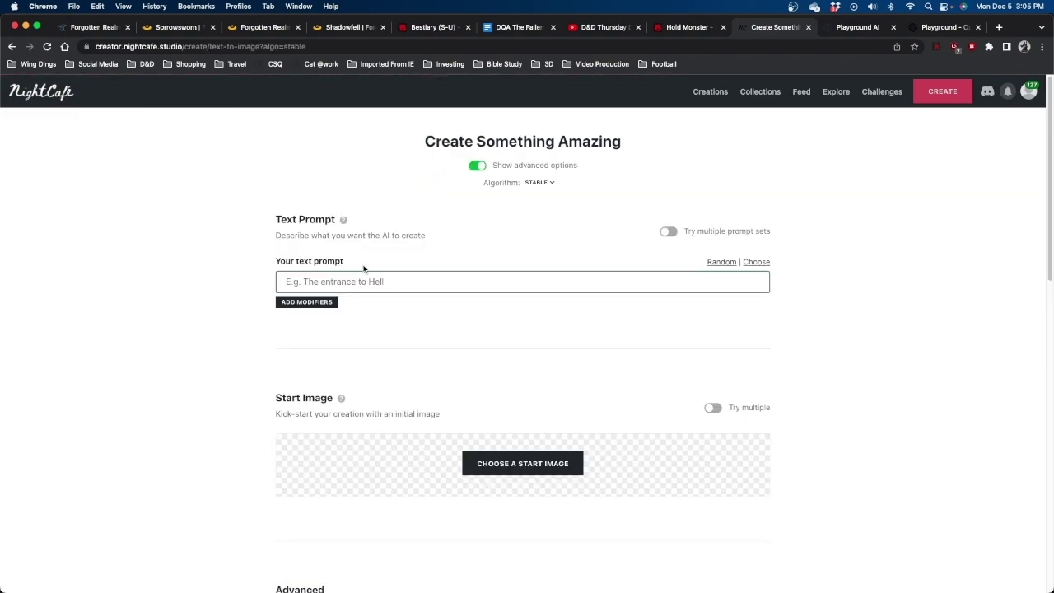
left_click(393, 284)
type("five armed demonic menstrosity in dark woods")
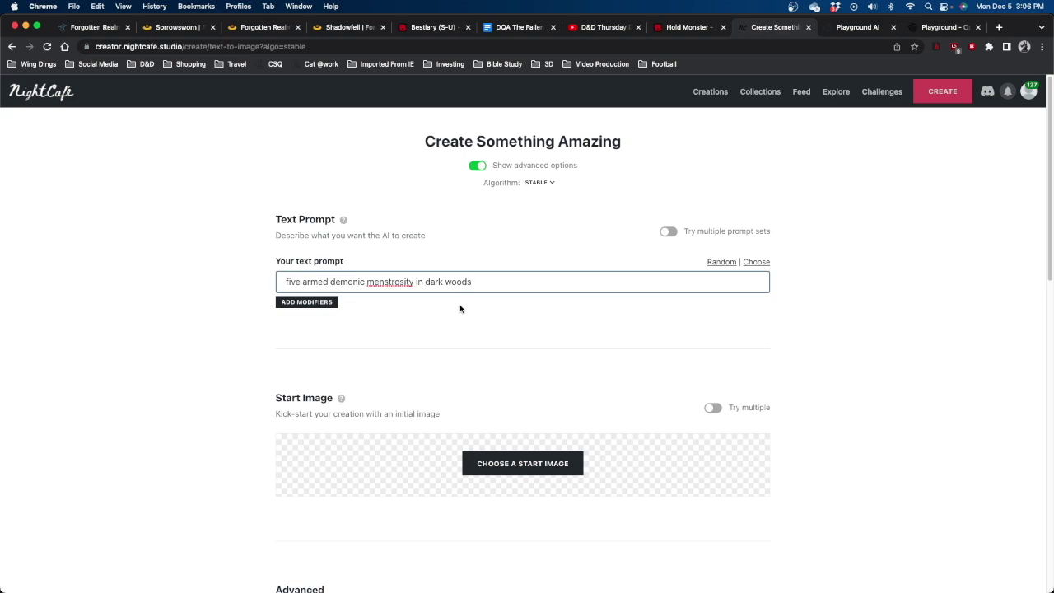
left_click(506, 352)
scroll(502, 354, "down", 15)
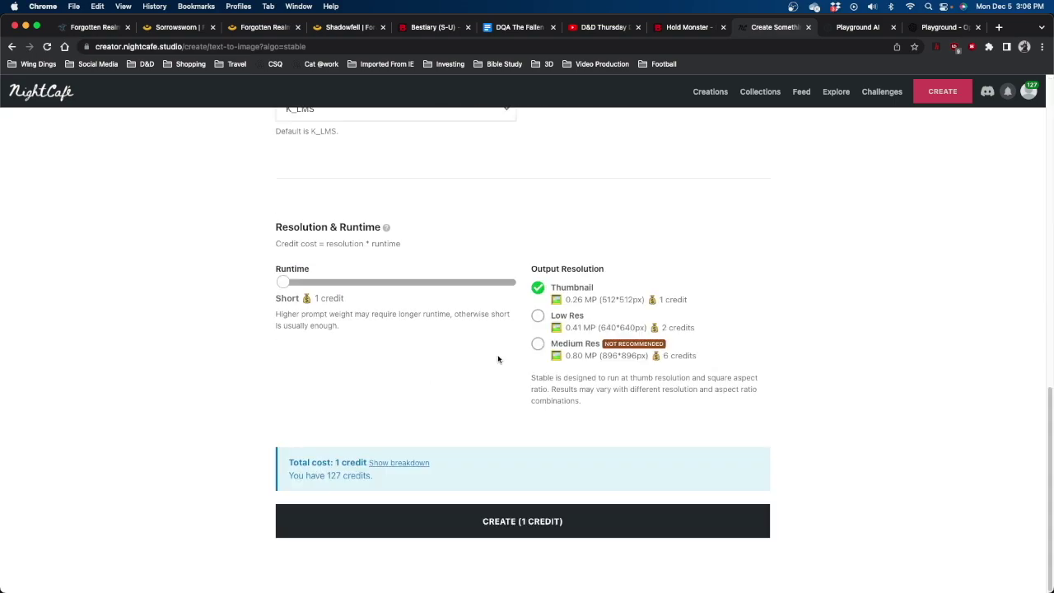
left_click(508, 522)
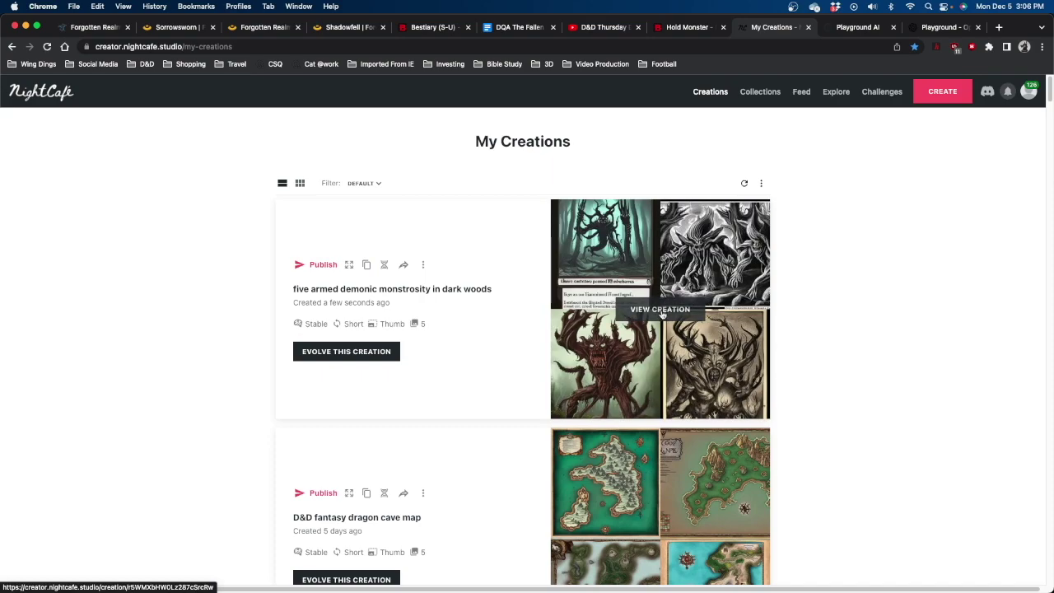
Open the demonic monstrosity creation and view each of its generated images individually.
left_click(661, 311)
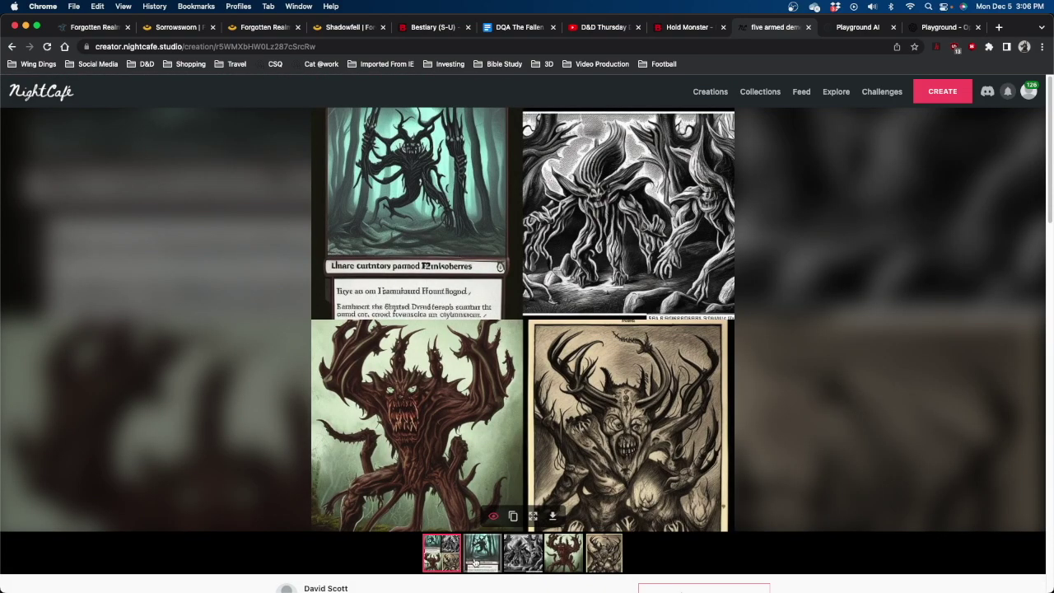
left_click(474, 562)
left_click(525, 414)
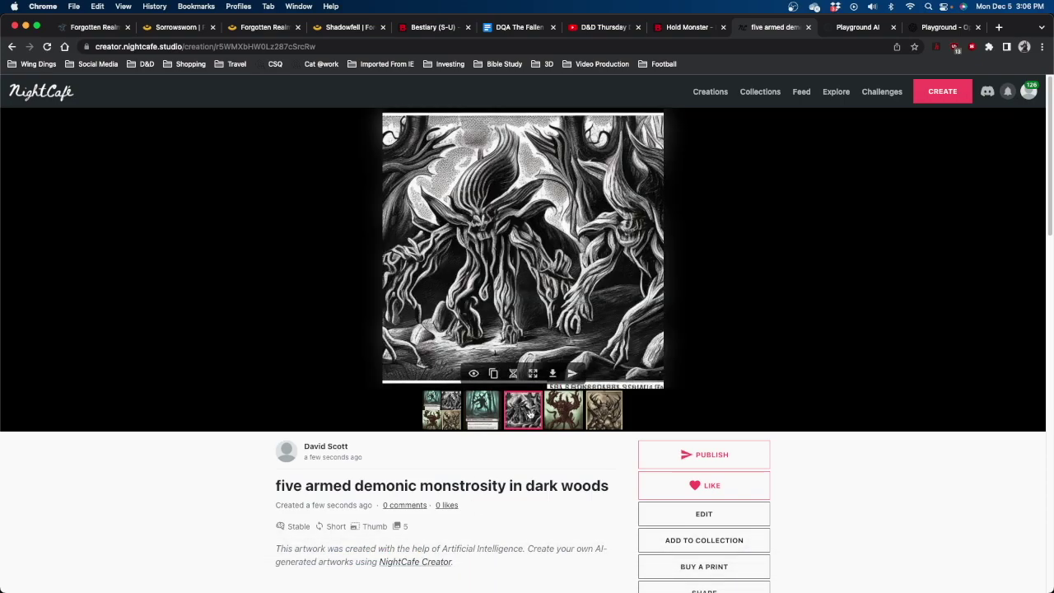
left_click(556, 412)
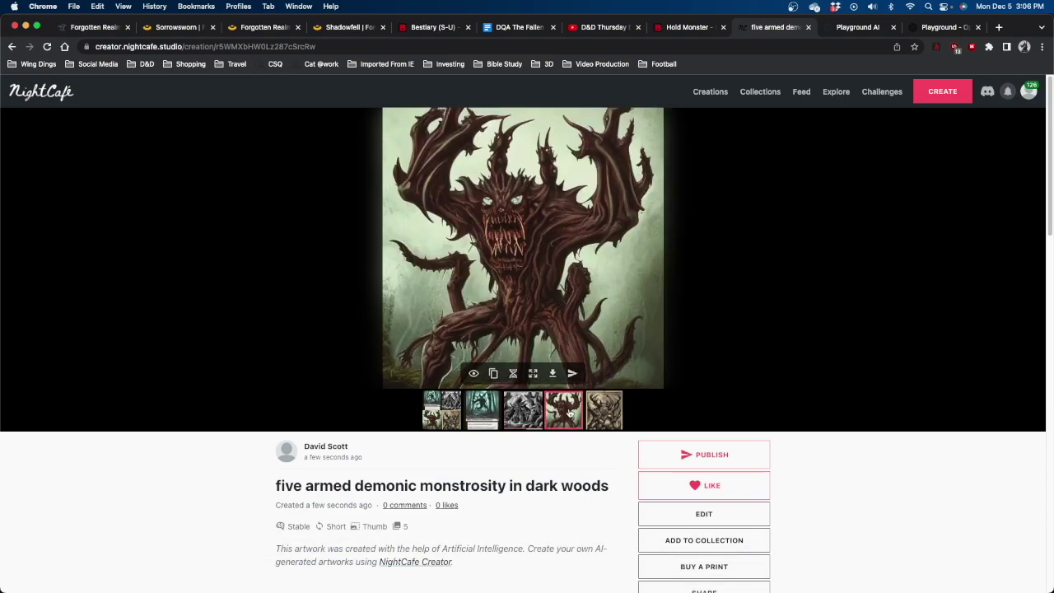
left_click(605, 415)
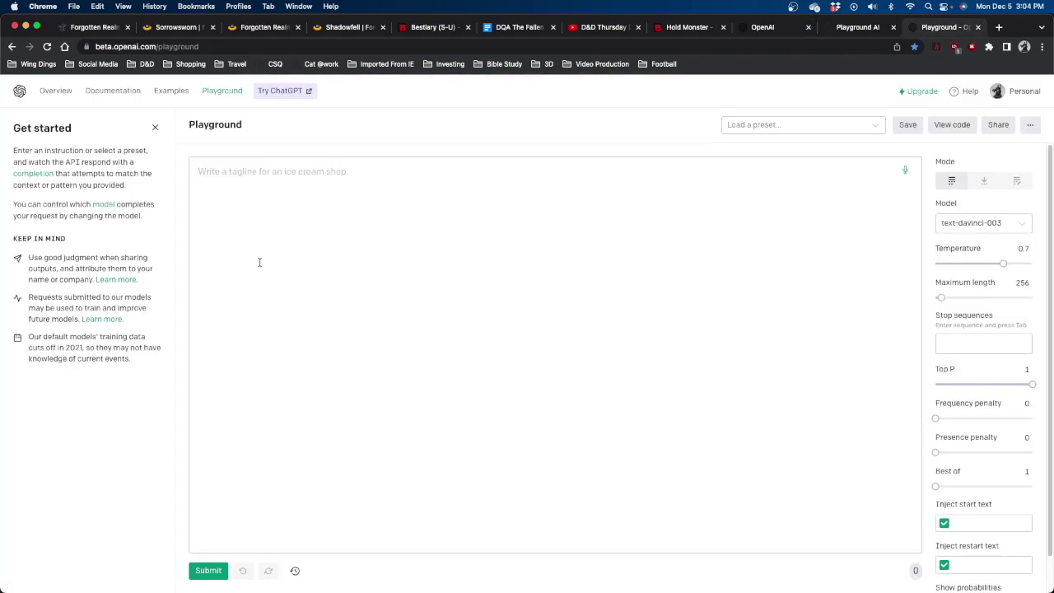
Submit a prompt in the OpenAI Playground asking it to describe something under my bed.
type("Des")
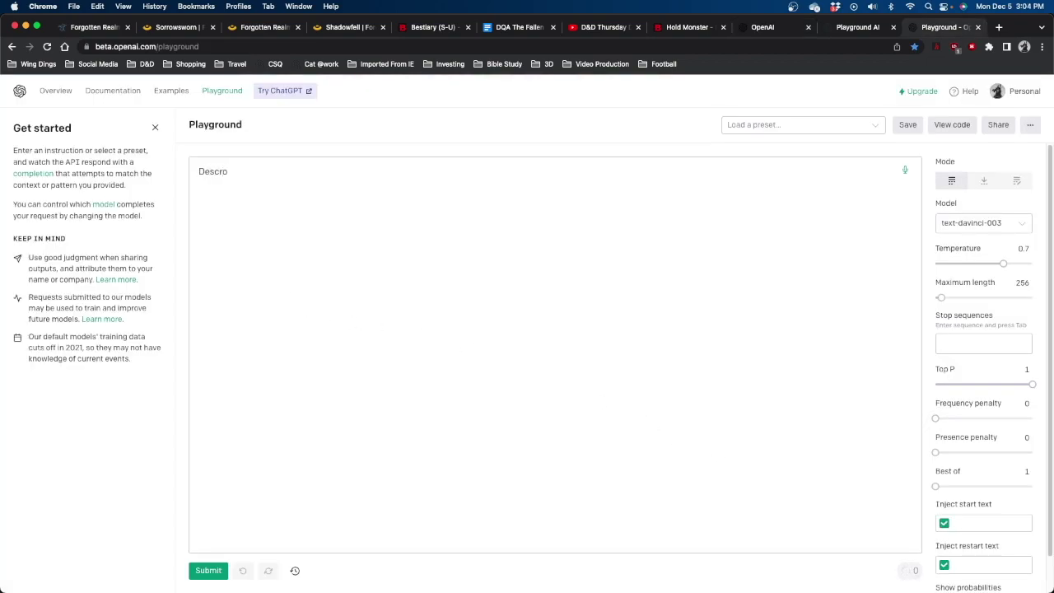
type("cribe t")
key("BackSpace")
key("BackSpace")
type("der my bed")
left_click(212, 570)
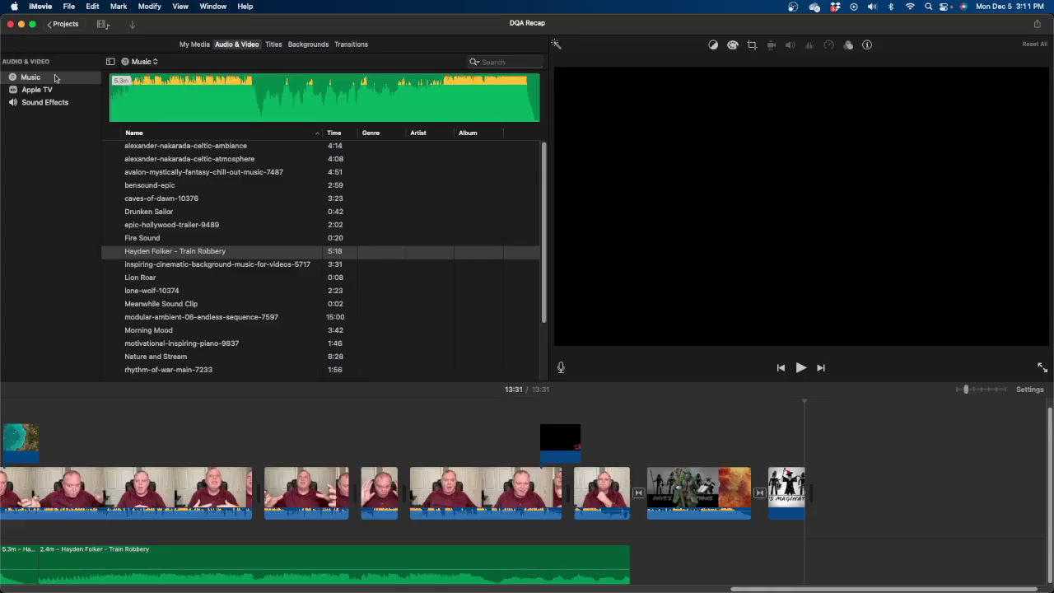
In iMovie, add the lake map image from the DQA Recap media as a cutaway above the main clip at about 07:40.
left_click(200, 46)
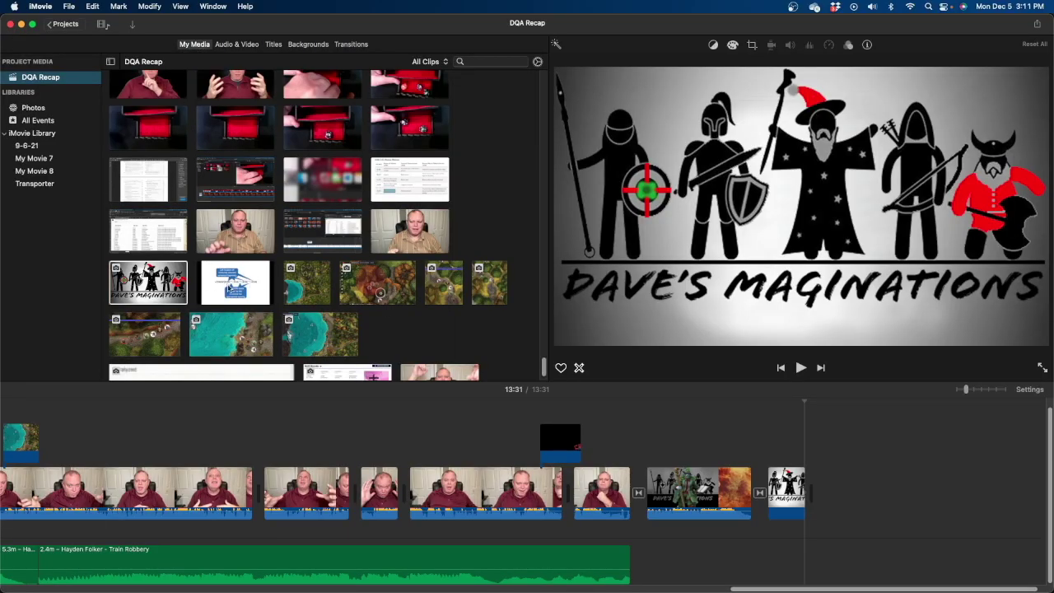
key("Home")
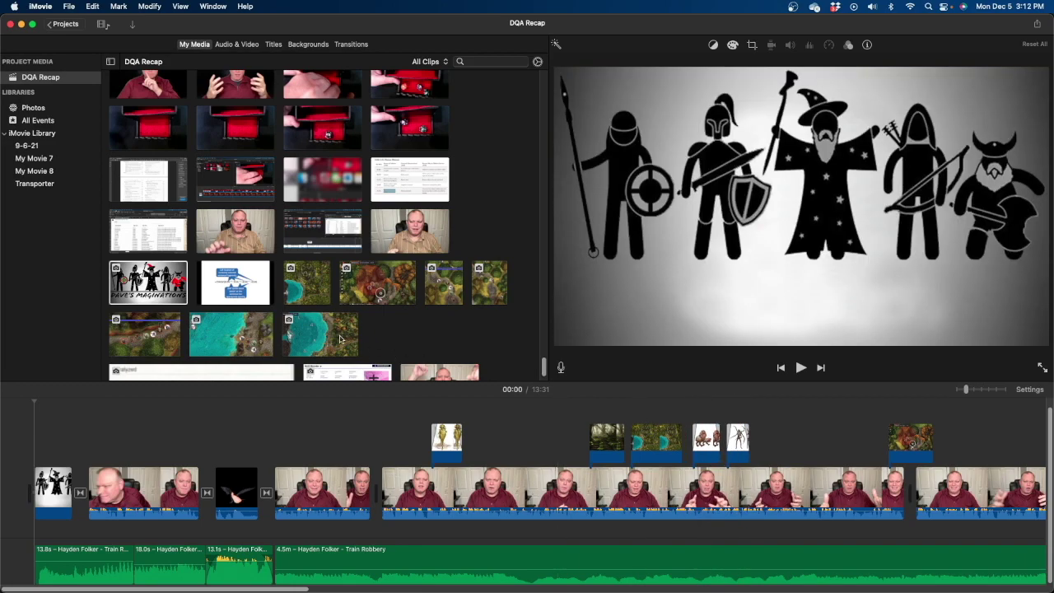
scroll(599, 494, "right", 10)
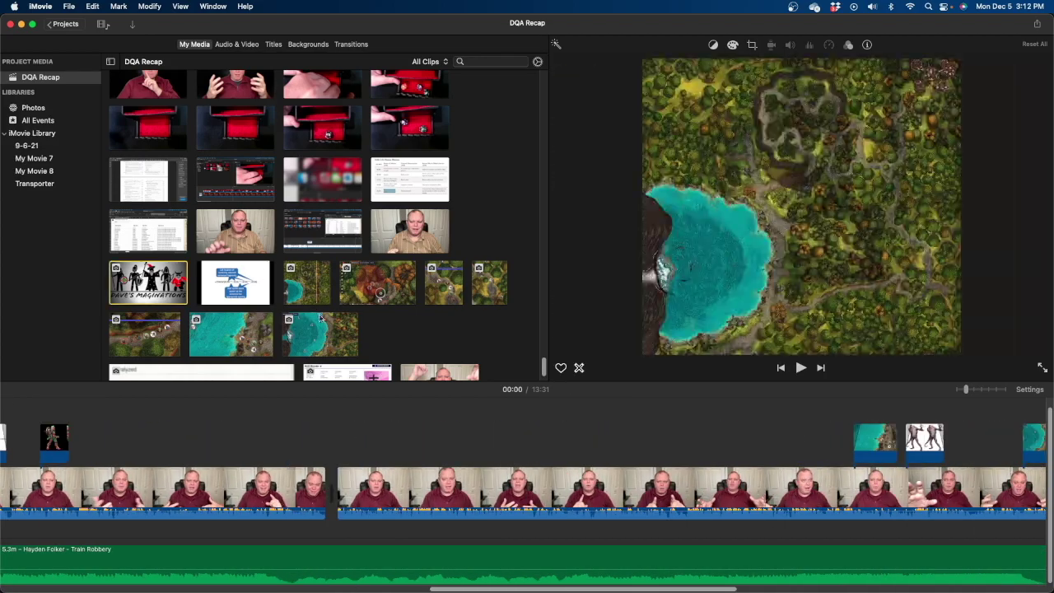
left_click_drag(321, 318, 450, 451)
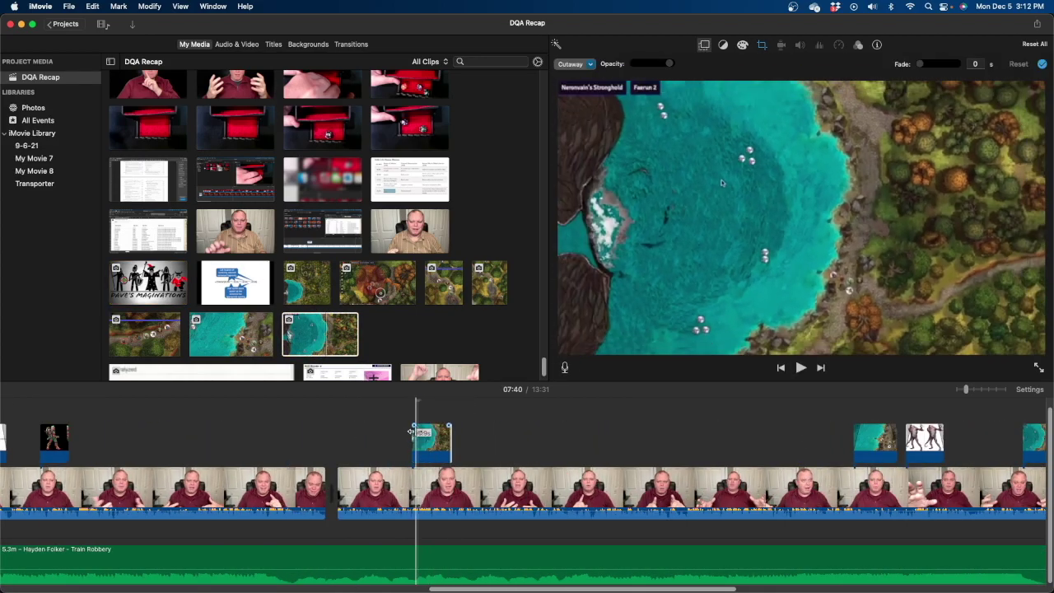
Apply a Ken Burns crop to the lake map cutaway, starting on the lake and ending on the tokens along the shoreline.
left_click(762, 45)
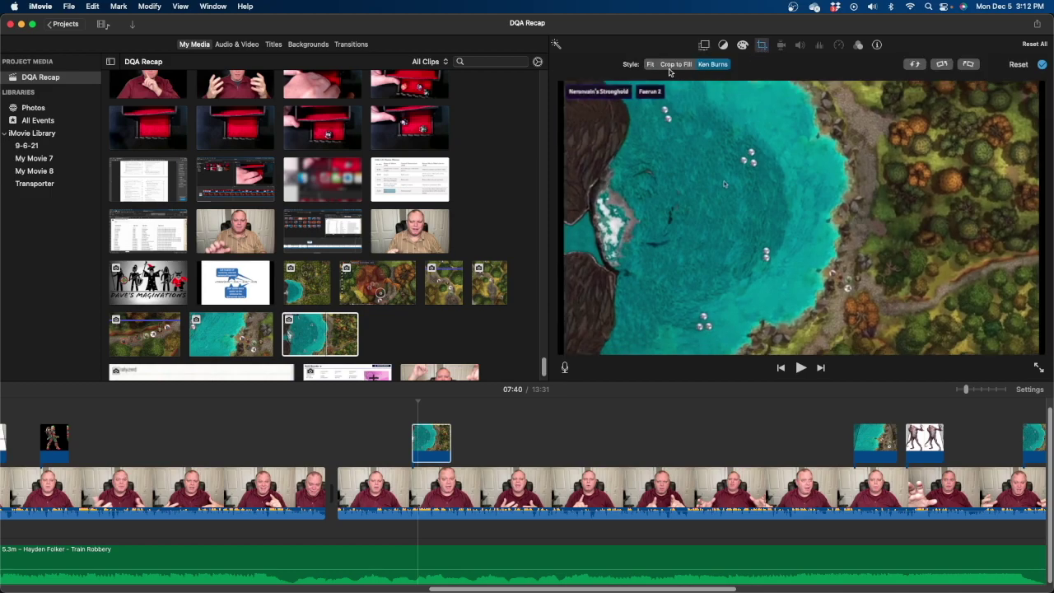
left_click(712, 64)
left_click_drag(609, 327, 724, 255)
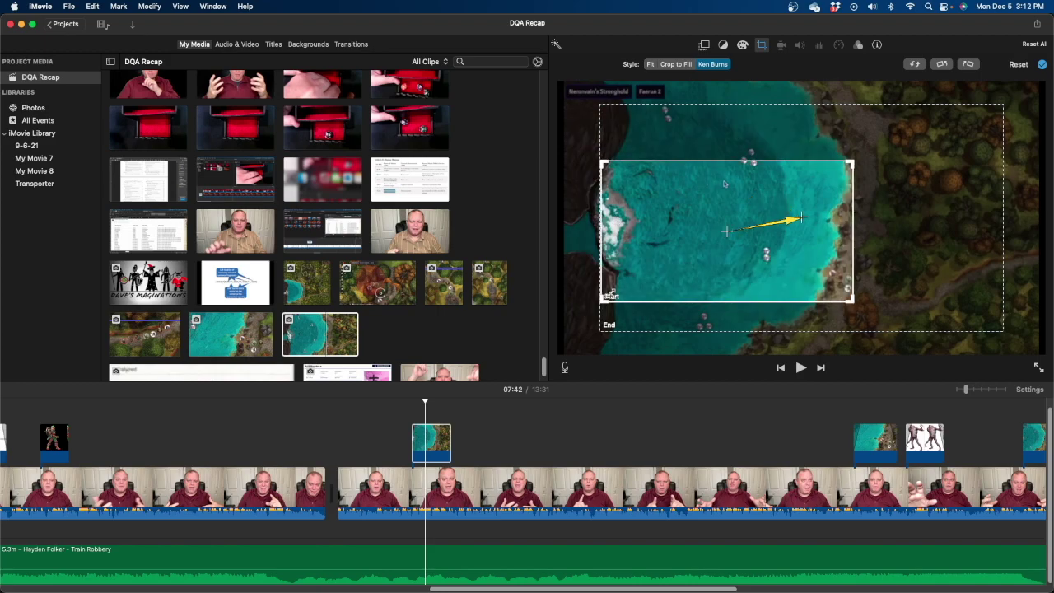
left_click(947, 165)
left_click_drag(947, 165, 909, 281)
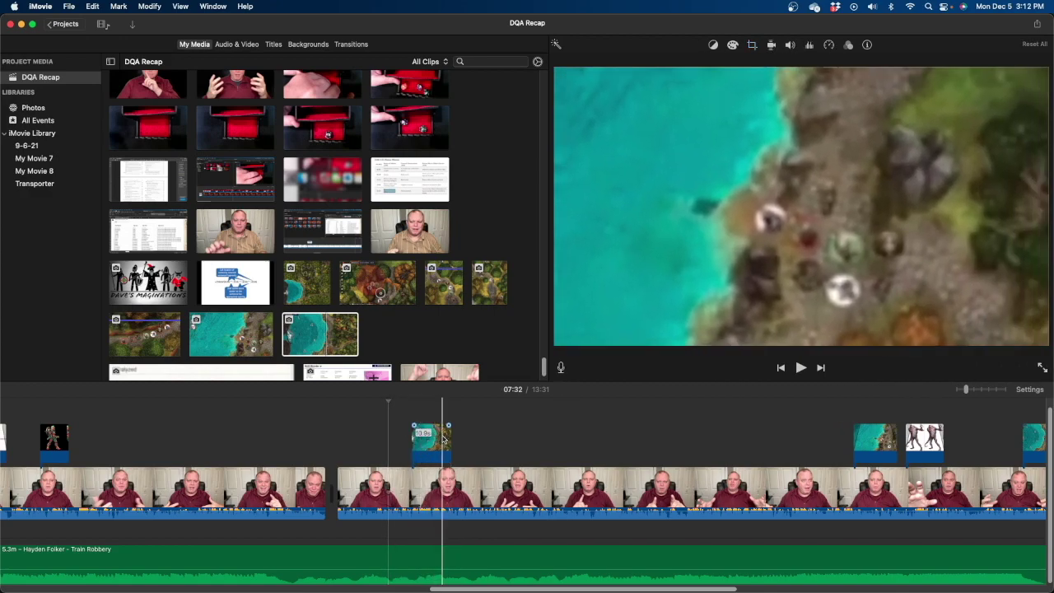
left_click(494, 441)
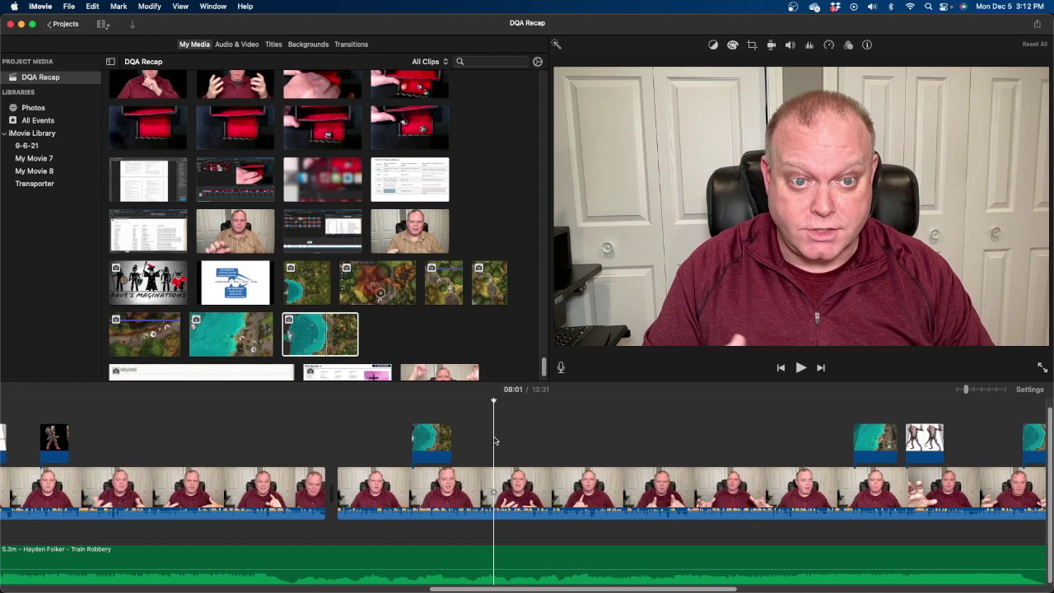
Review the file export settings for the DQA Recap movie and close them without exporting.
left_click(1037, 26)
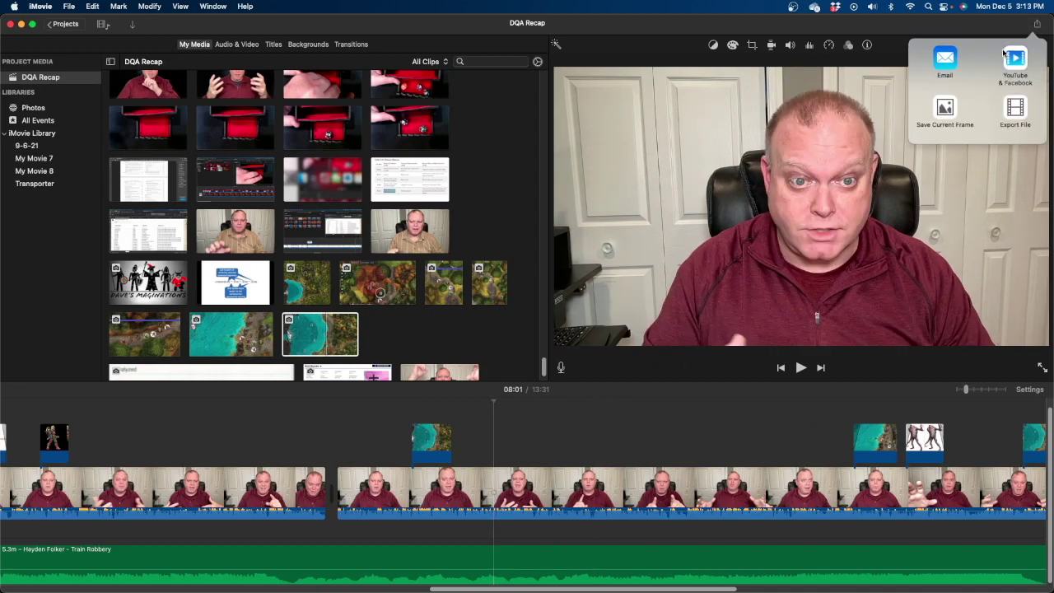
left_click(1015, 109)
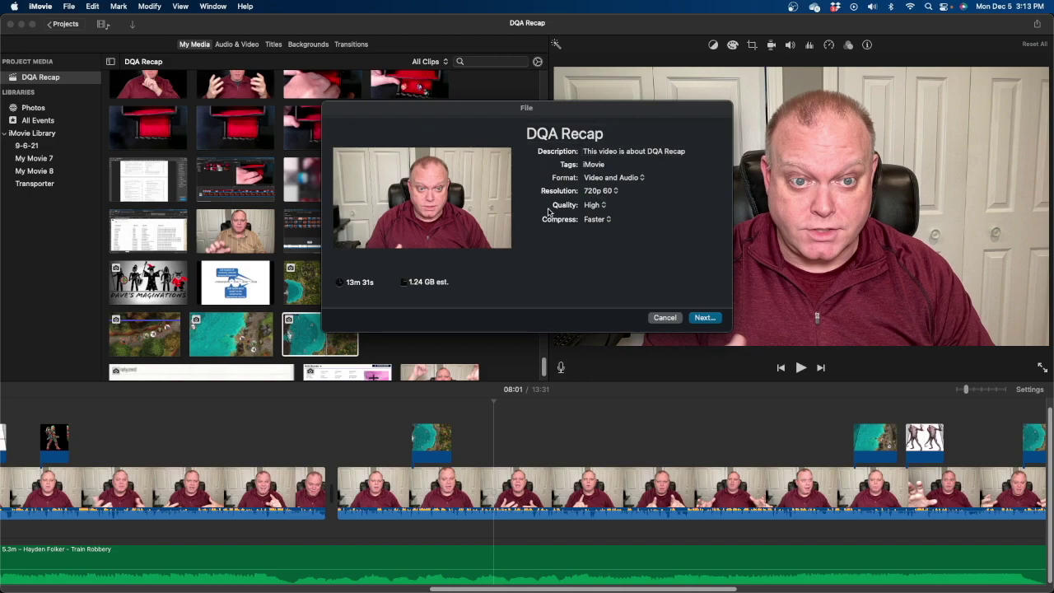
left_click(665, 317)
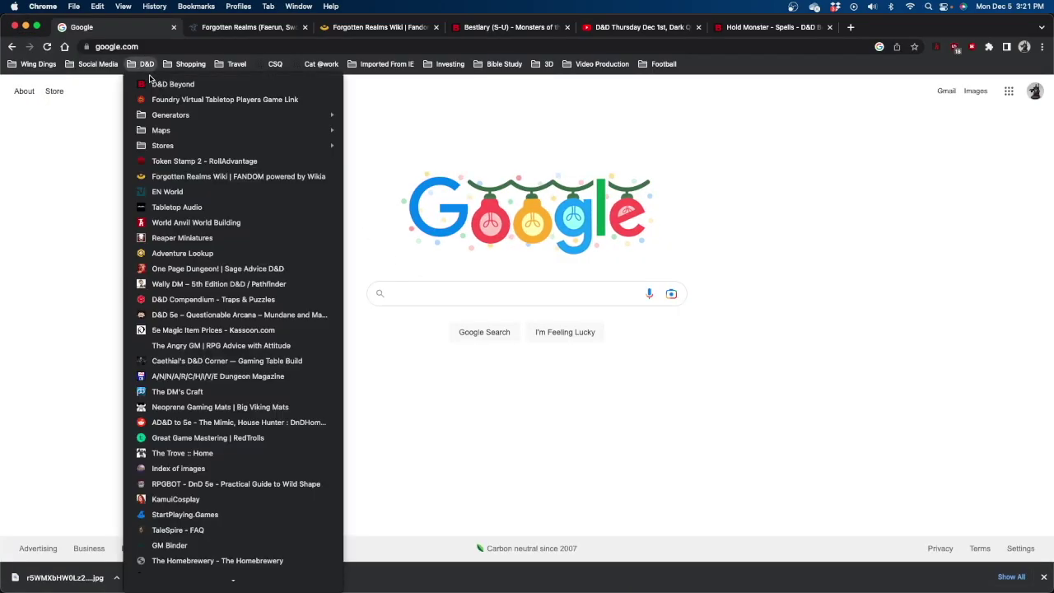
Open the dragon name generator on Fantasy Name Generators, review its names and reload the page for a new set.
mouse_move(209, 120)
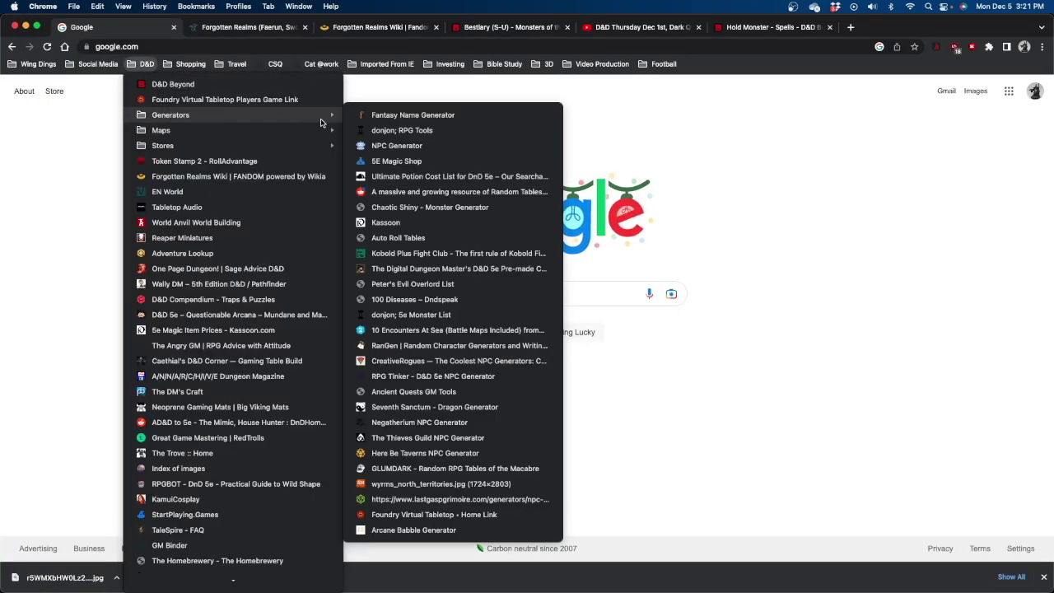
left_click(438, 118)
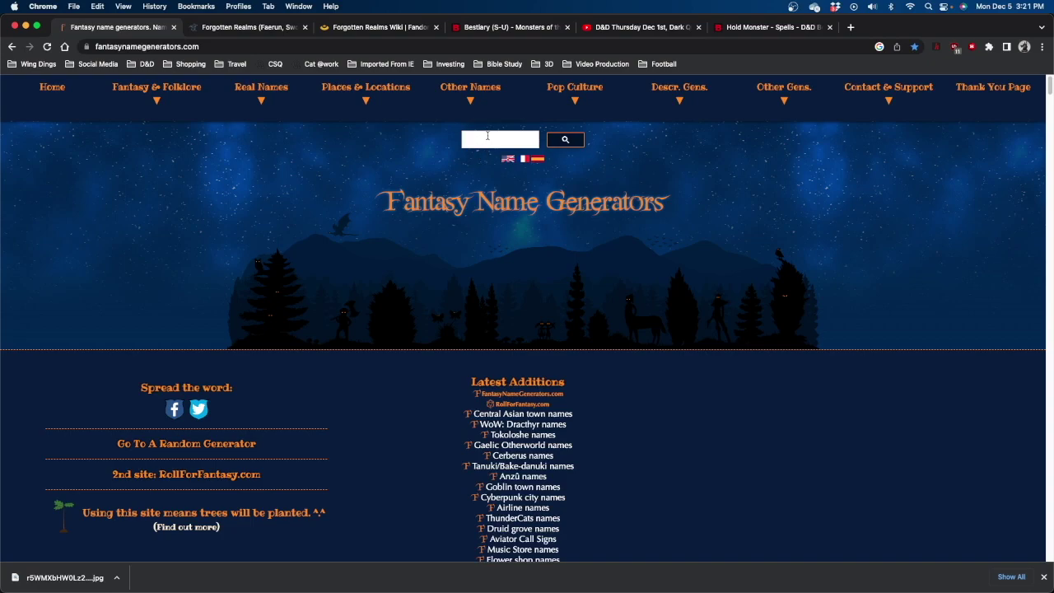
left_click(157, 102)
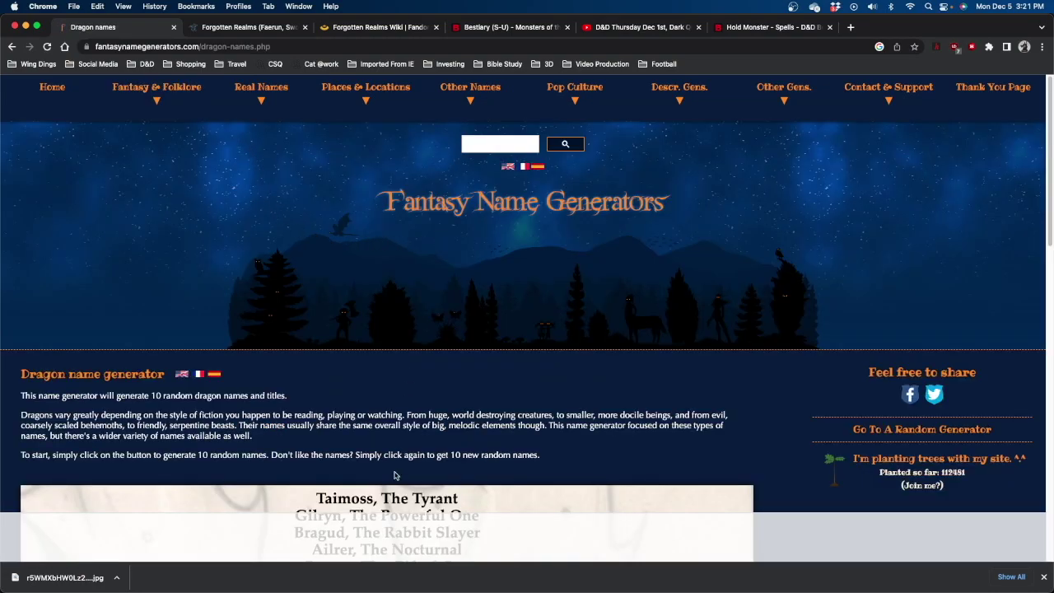
scroll(394, 475, "down", 5)
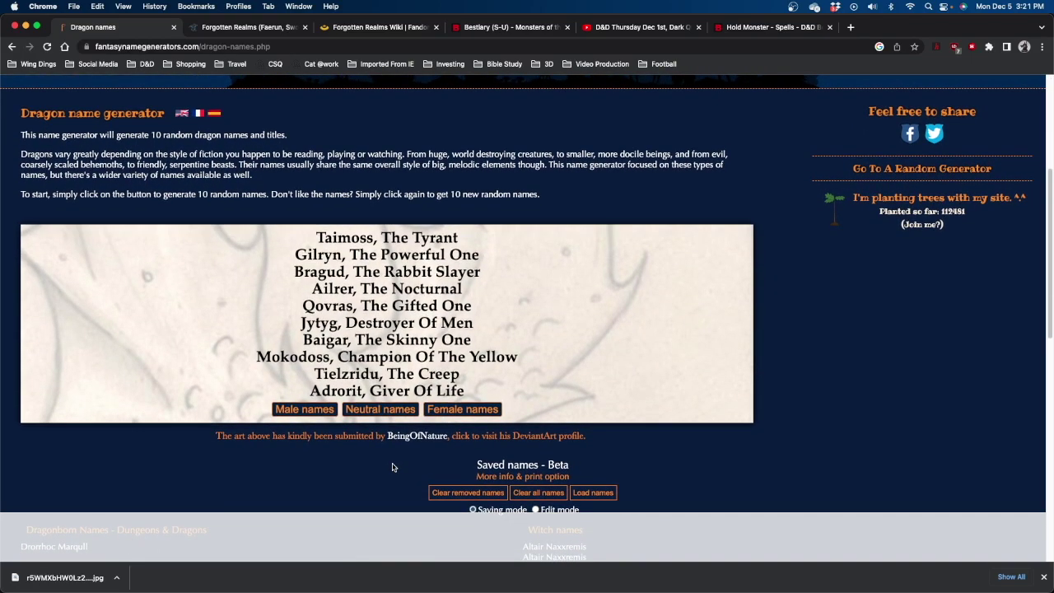
scroll(392, 467, "down", 2)
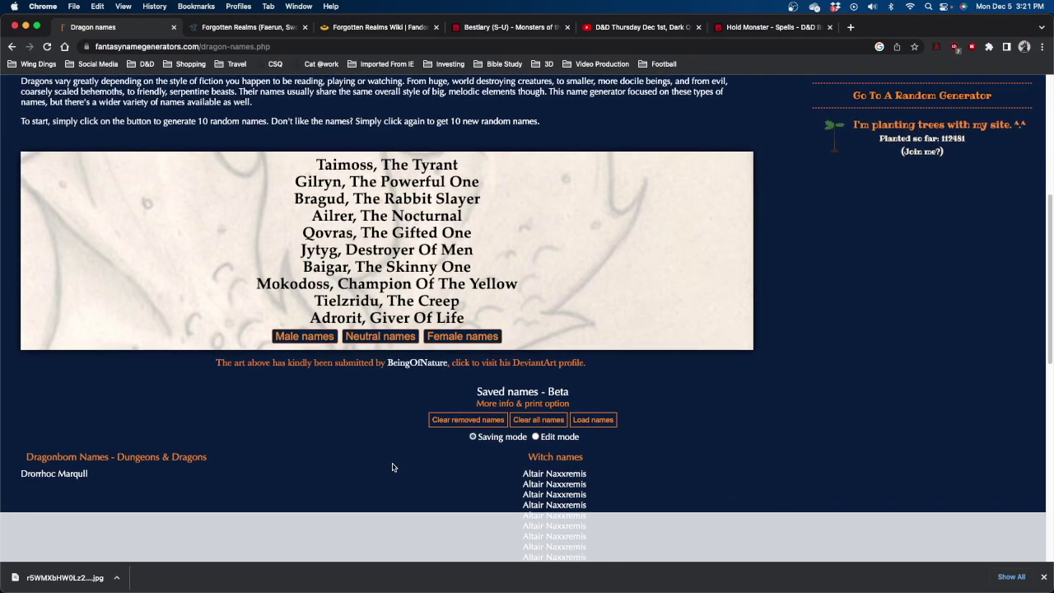
left_click(1044, 578)
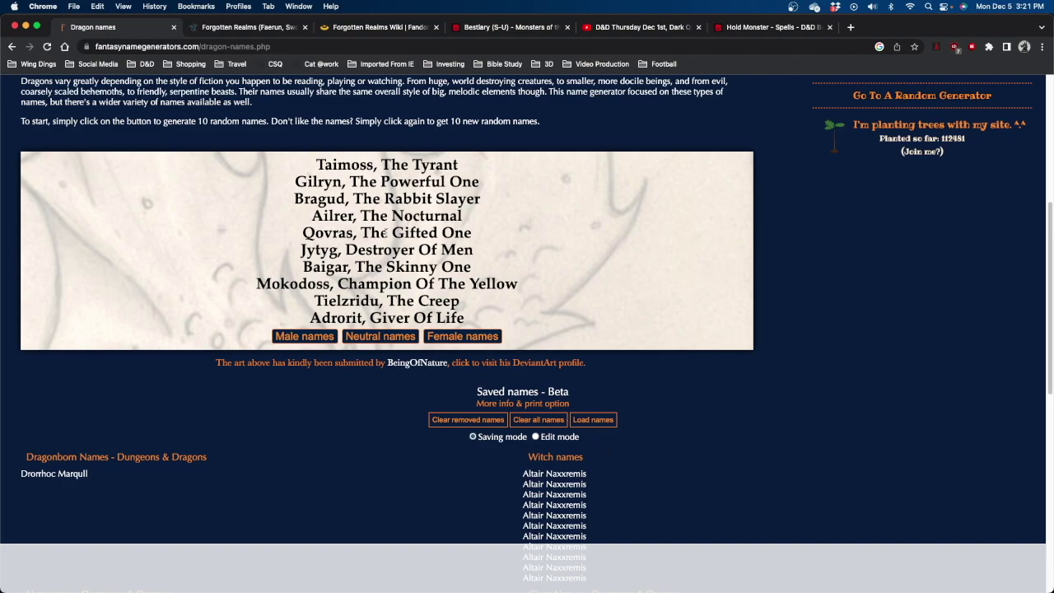
key("super+r")
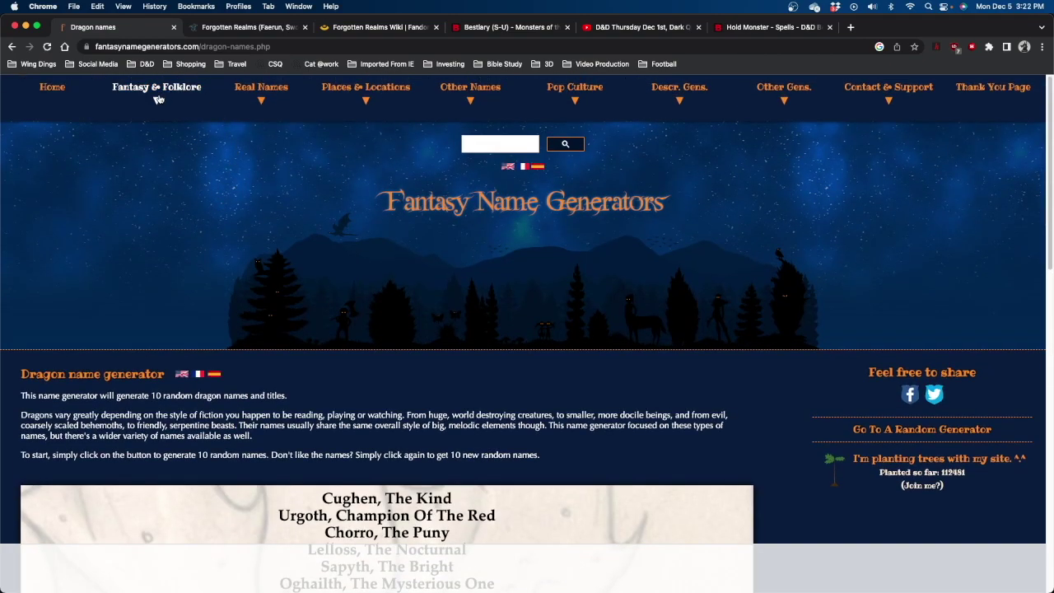
Open the roc name generator on Fantasy Name Generators and review the generated names.
mouse_move(159, 100)
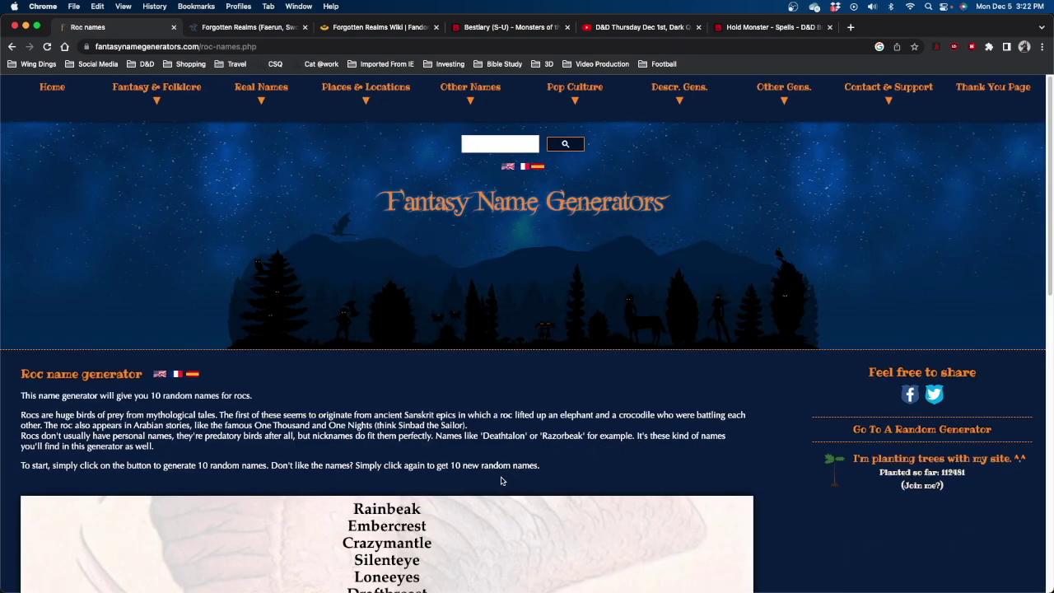
scroll(499, 476, "down", 2)
scroll(498, 475, "down", 2)
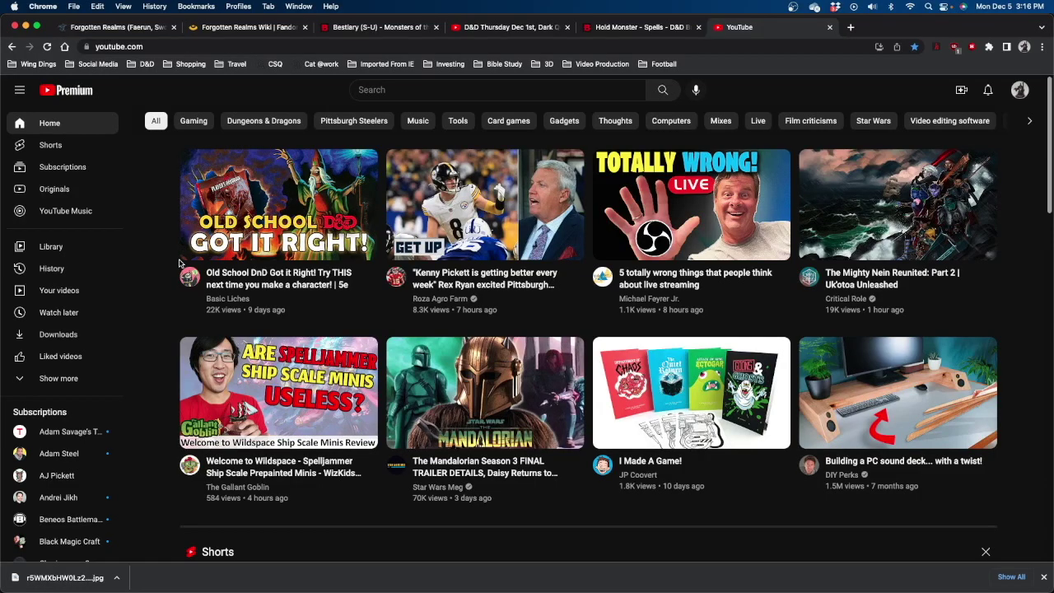
Filter the YouTube home feed to Dungeons & Dragons and browse the recommended videos.
left_click(273, 122)
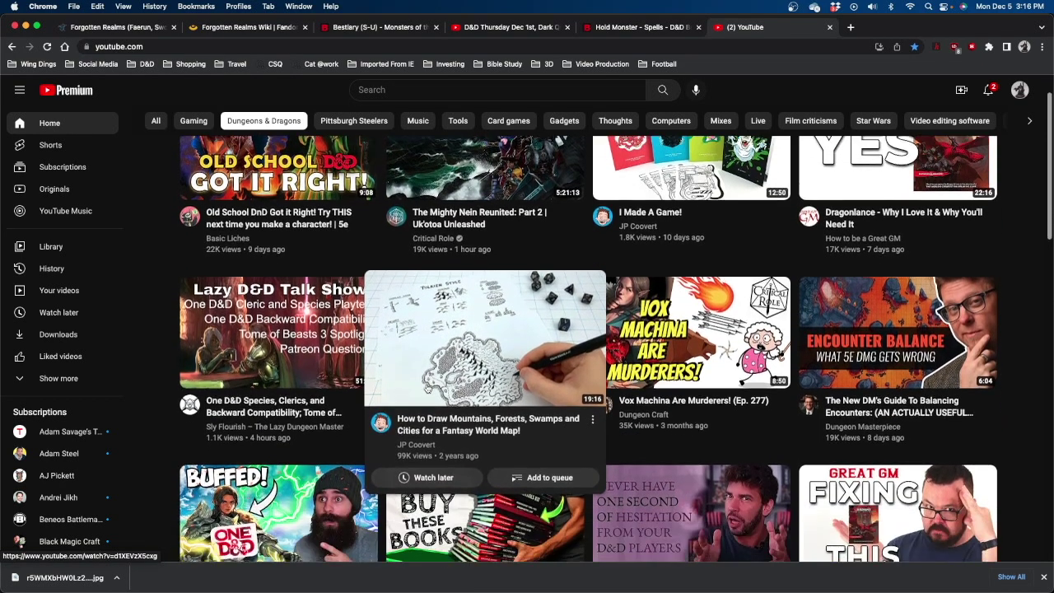
scroll(329, 362, "down", 3)
scroll(293, 355, "down", 6)
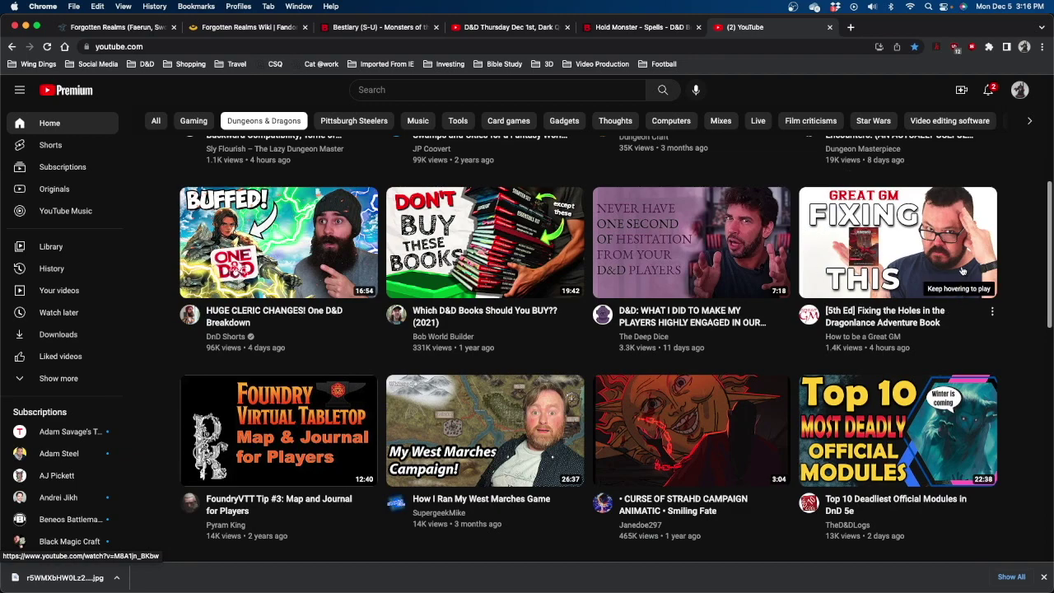
Open the subscribed channels Dungeon Craft and Dungeon Dudes and look over the Dungeon Dudes videos.
scroll(66, 412, "down", 5)
left_click(64, 428)
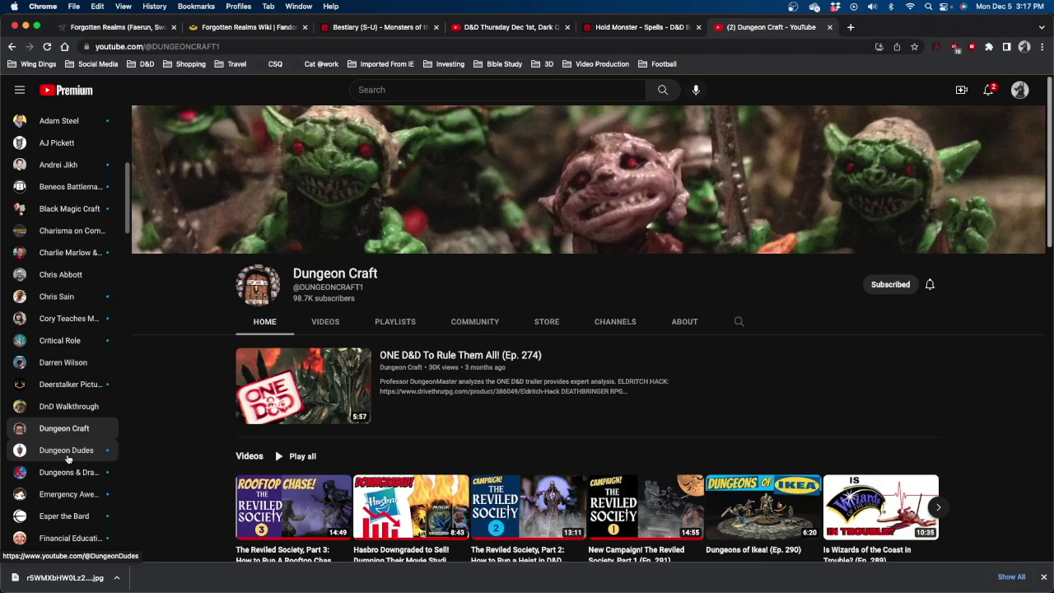
left_click(67, 458)
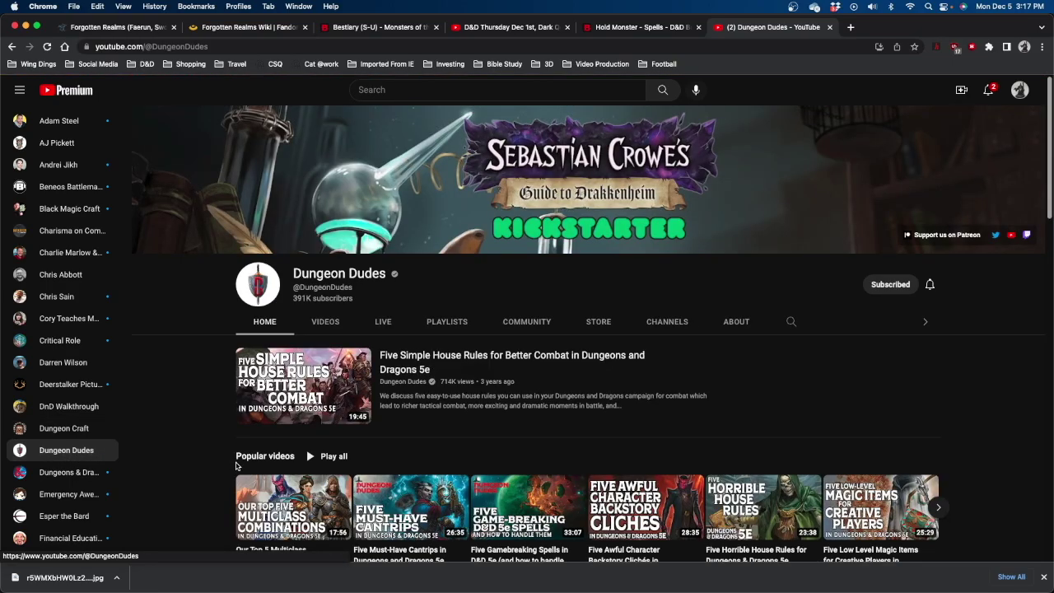
scroll(284, 430, "down", 4)
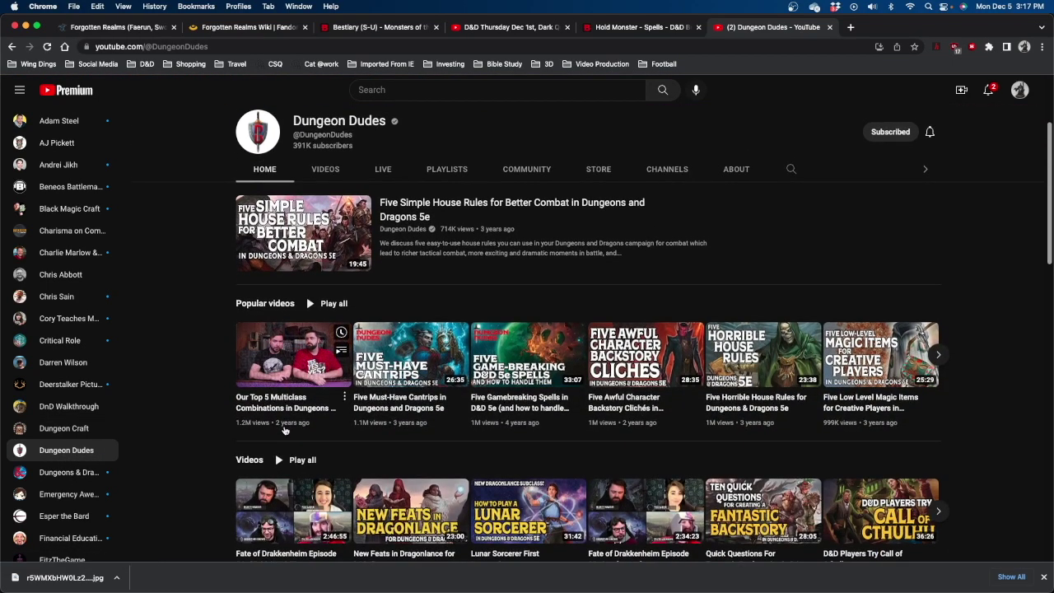
View the Nerdarchy and Treantmonk's Temple channels from further down the subscriptions list.
scroll(70, 354, "down", 10)
left_click(57, 363)
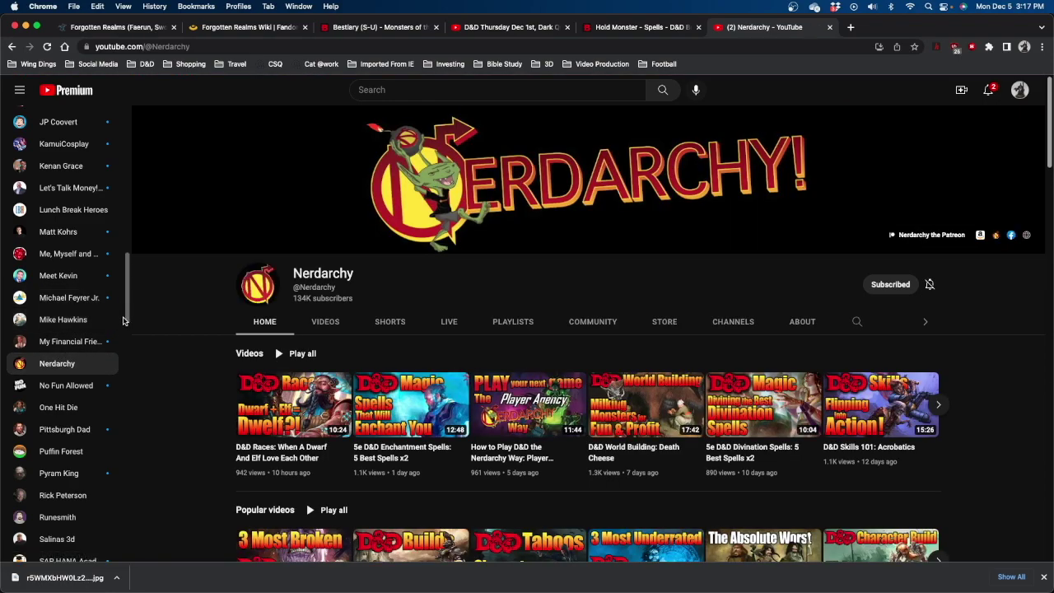
left_click_drag(128, 309, 124, 409)
left_click(59, 189)
left_click(73, 393)
left_click(123, 407)
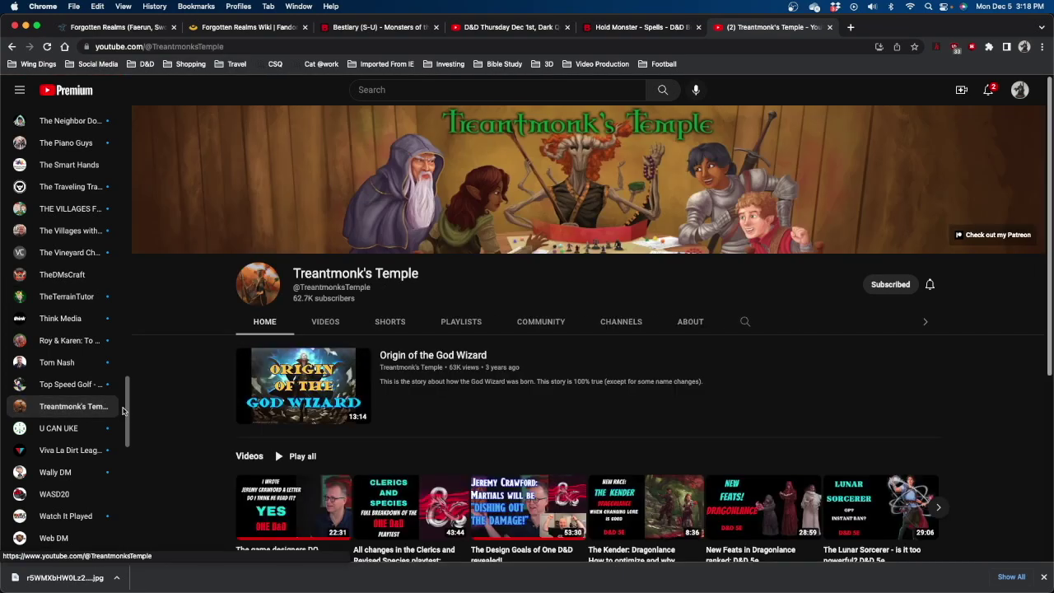
Open the signed-in account's own channel, pause its intro video and show its uploaded videos.
left_click_drag(126, 424, 117, 242)
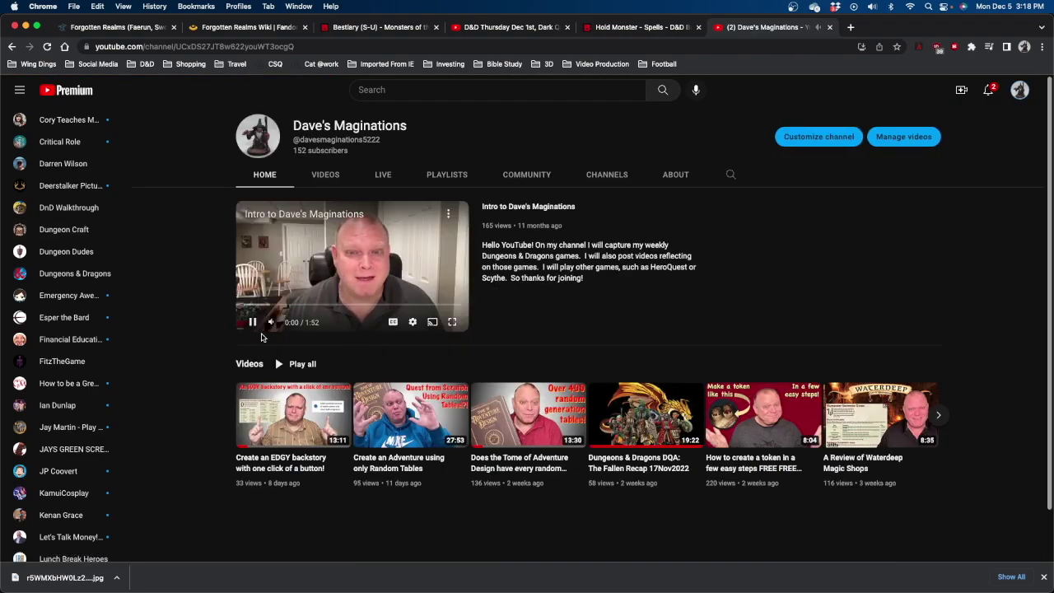
left_click(252, 324)
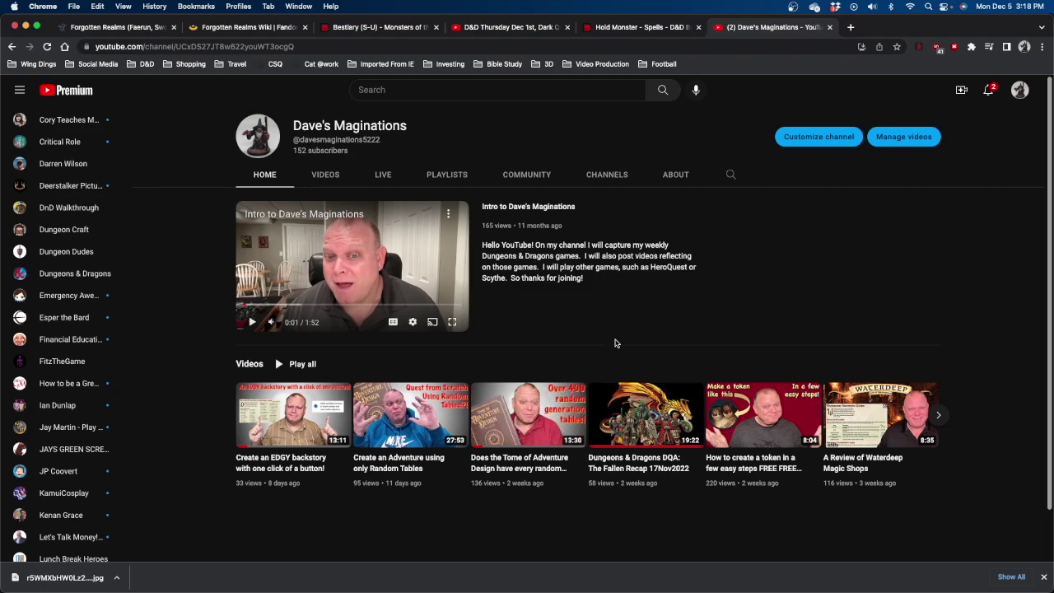
left_click(326, 174)
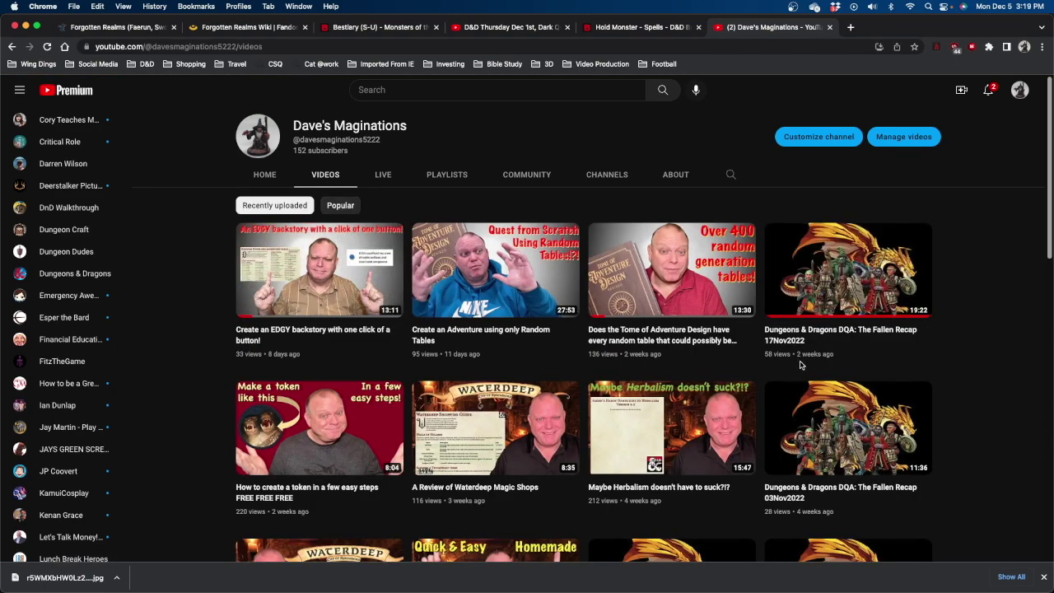
Look through the channel's past live streams, then return to its home page and pause the intro video.
left_click(396, 184)
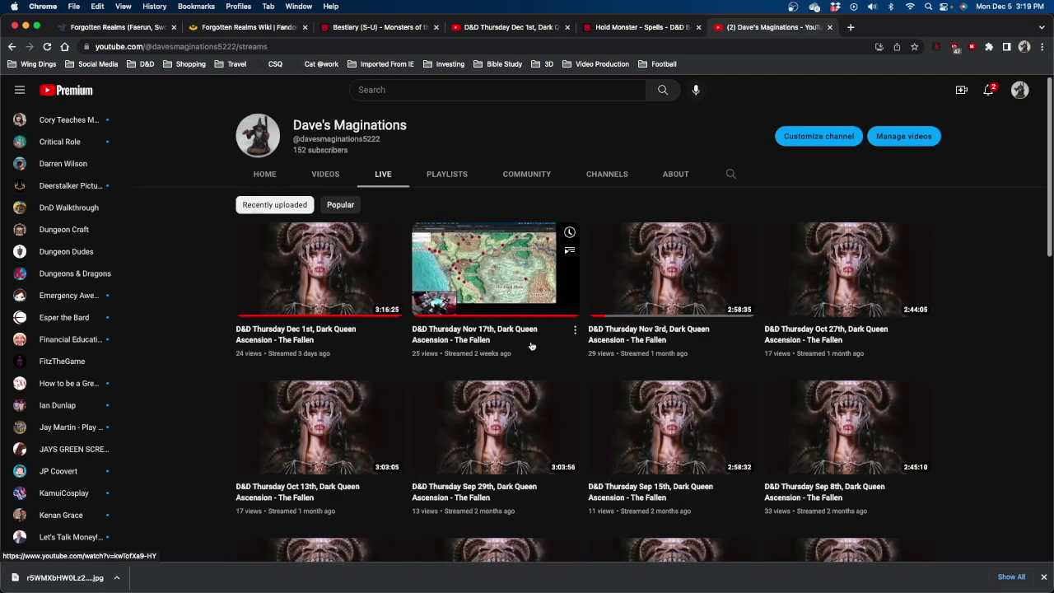
scroll(511, 313, "down", 3)
scroll(518, 330, "up", 3)
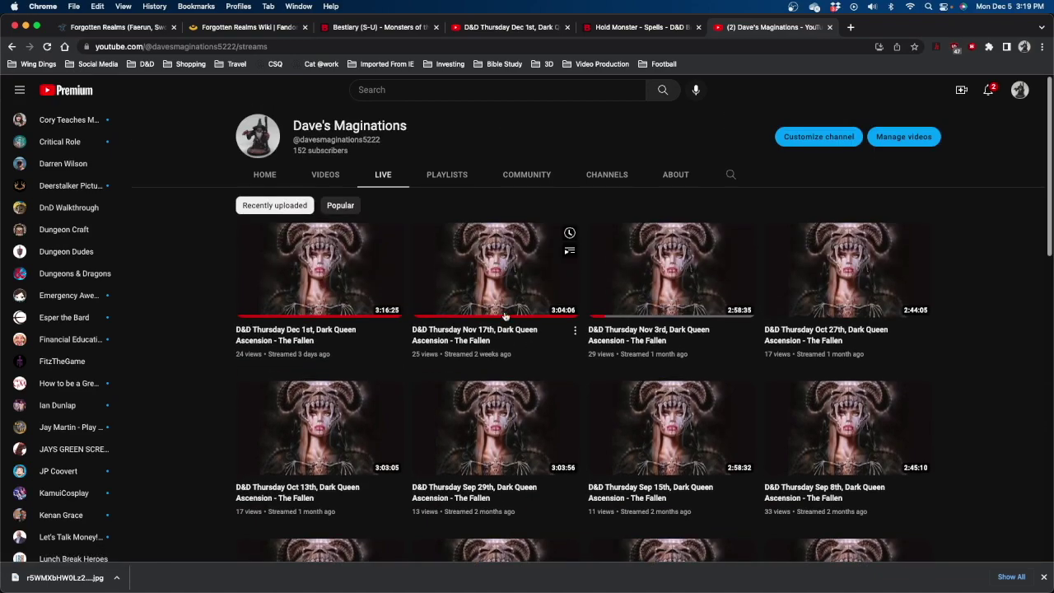
left_click(264, 175)
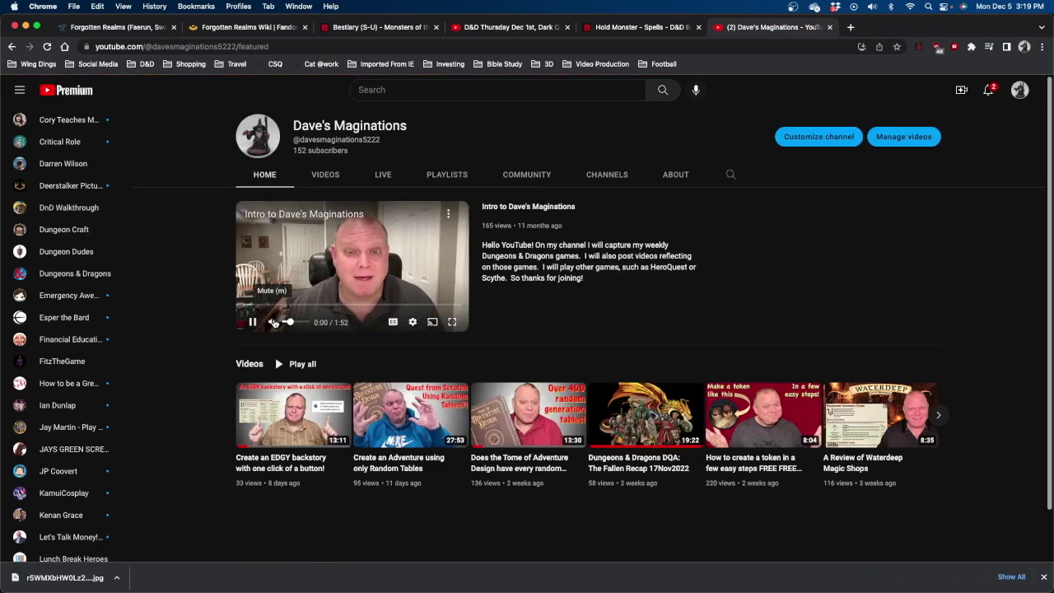
left_click(253, 324)
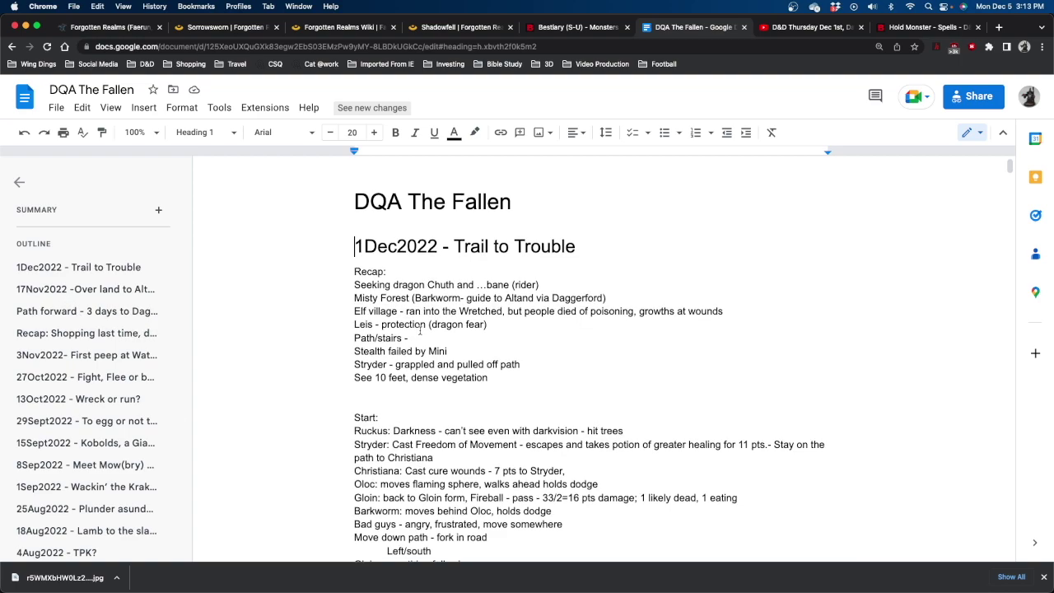
Read through the 1Dec2022 - Trail to Trouble session notes in the DQA The Fallen document and return to its beginning.
scroll(420, 330, "down", 3)
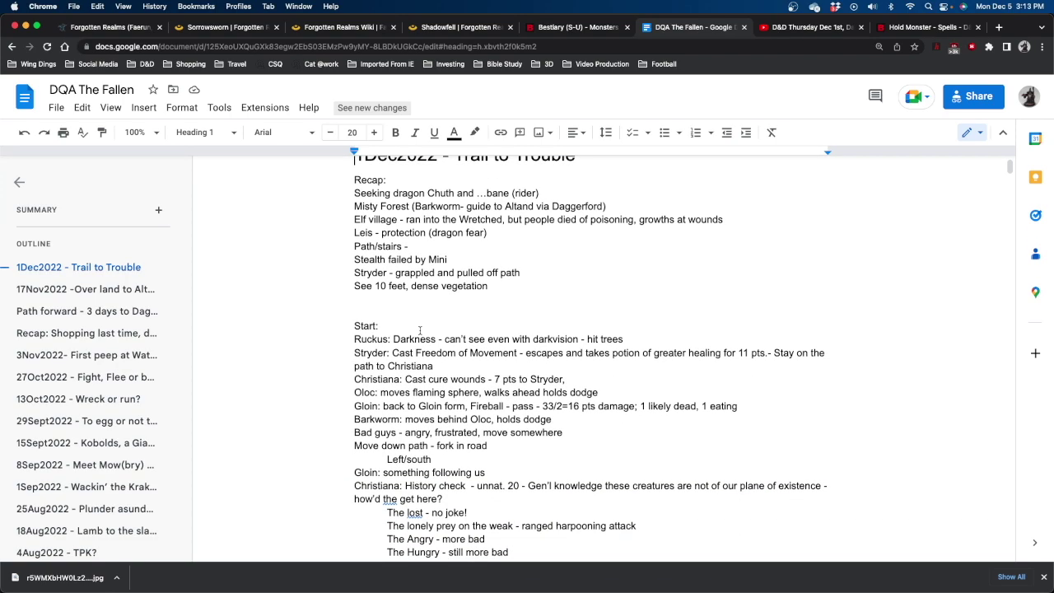
scroll(420, 330, "down", 5)
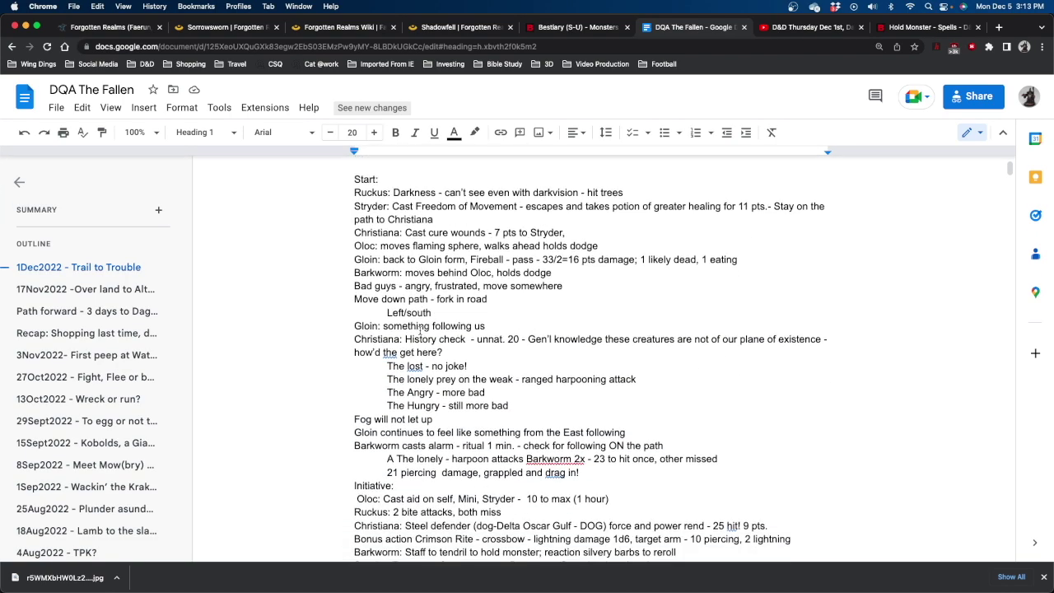
scroll(420, 330, "down", 13)
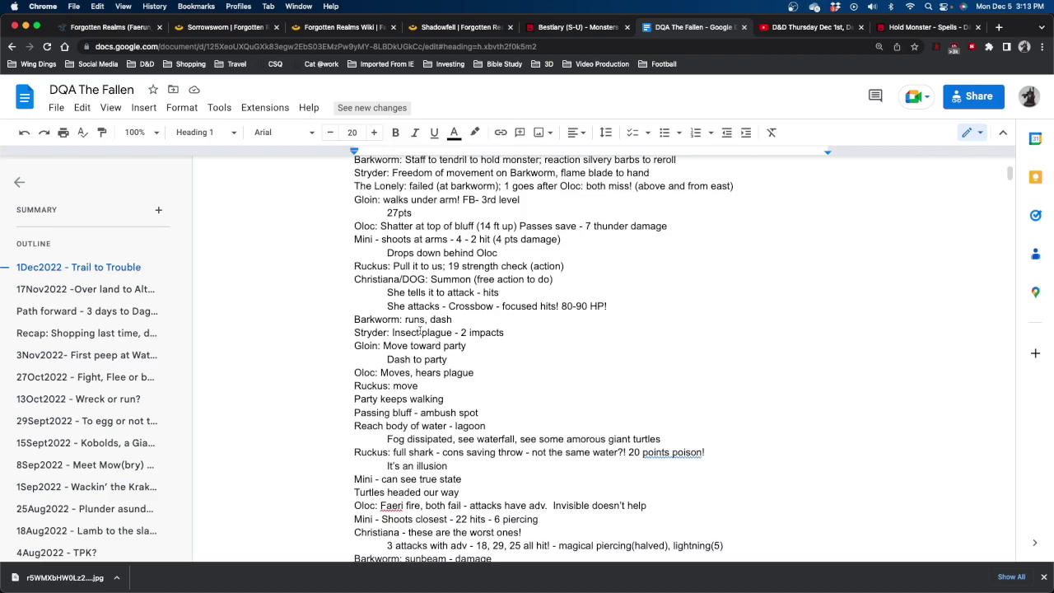
scroll(420, 330, "down", 9)
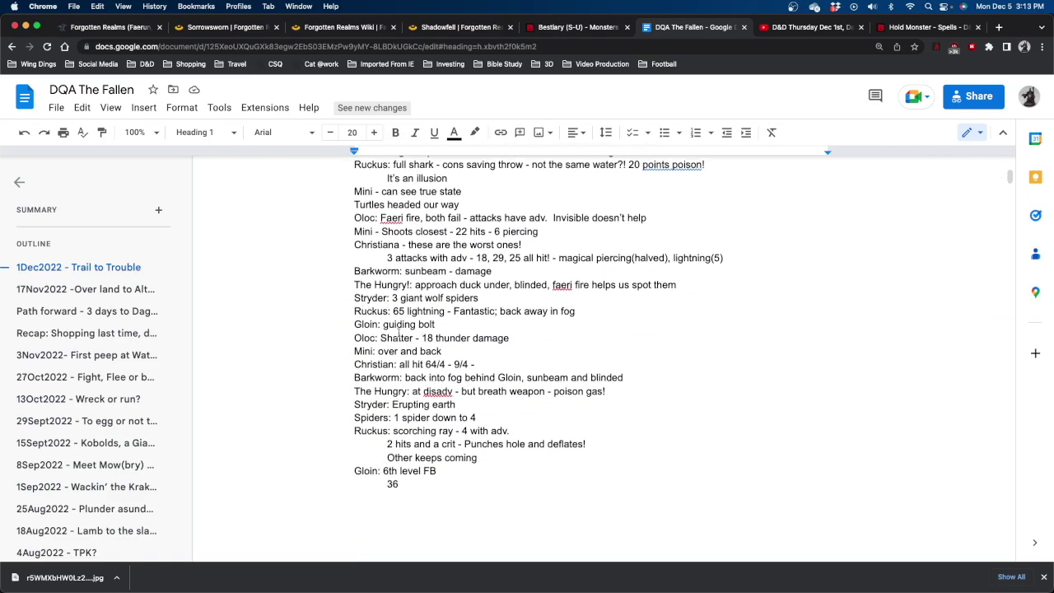
scroll(399, 332, "up", 20)
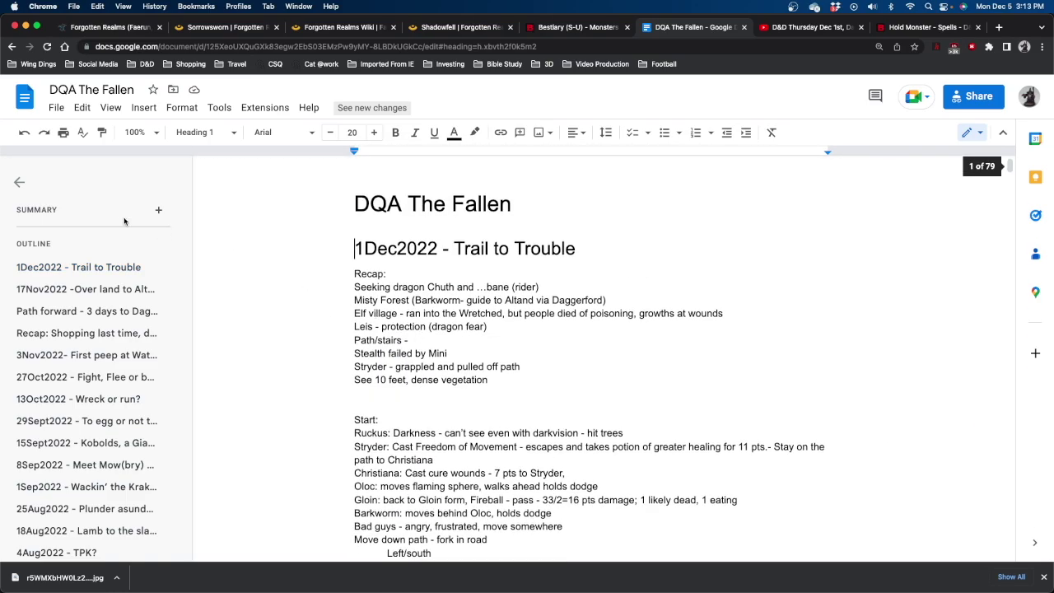
Open the Google Docs home page and look through the list of campaign documents.
left_click(25, 107)
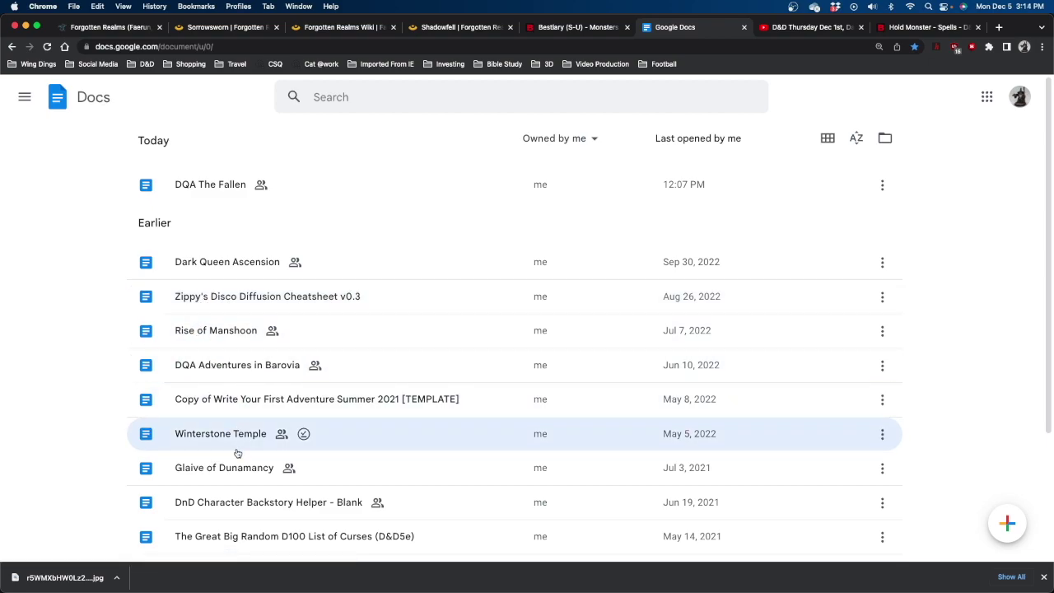
scroll(427, 472, "down", 1)
scroll(427, 472, "down", 2)
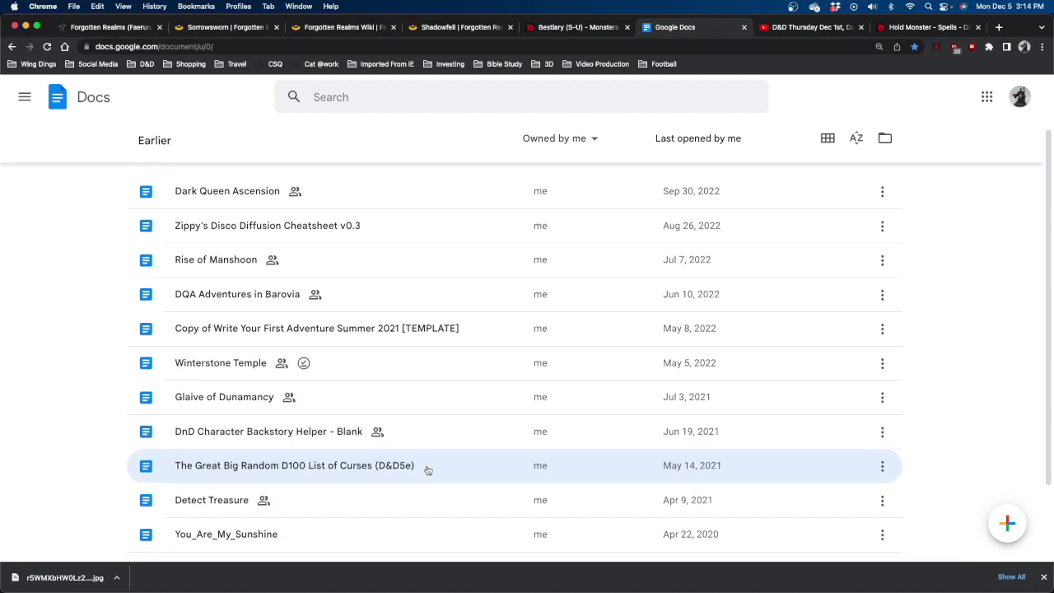
scroll(428, 470, "up", 3)
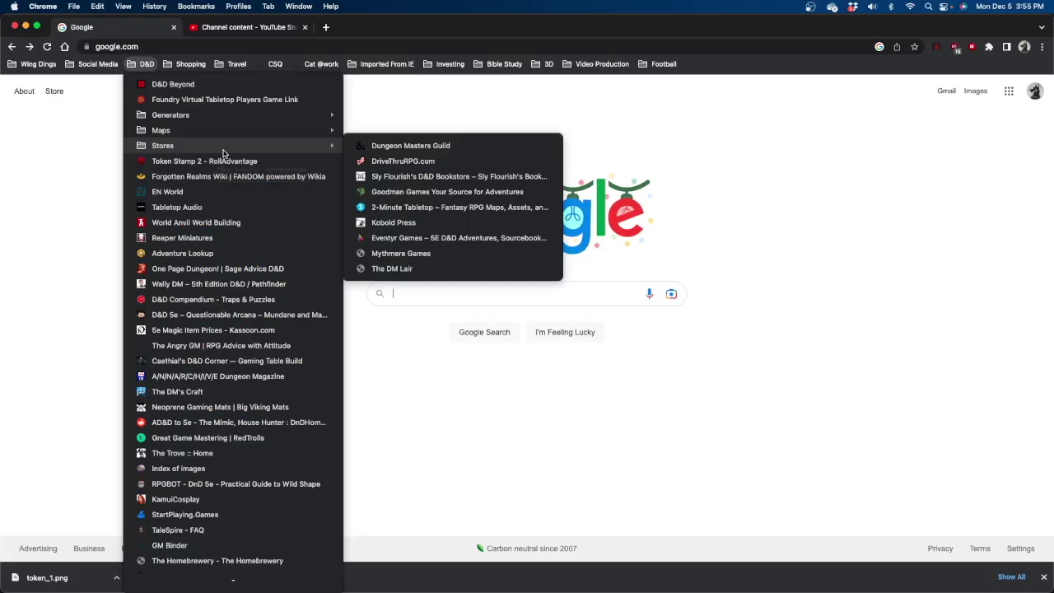
Open the Dungeon Masters Guild, examine the entries in the purchased library and return to the store's home page.
left_click(463, 151)
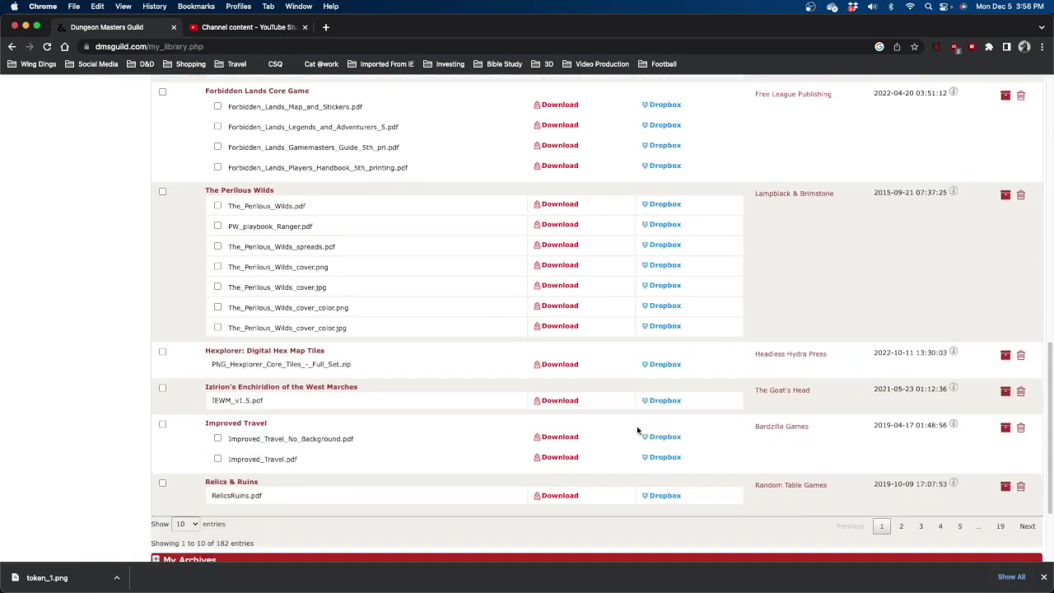
scroll(636, 430, "down", 2)
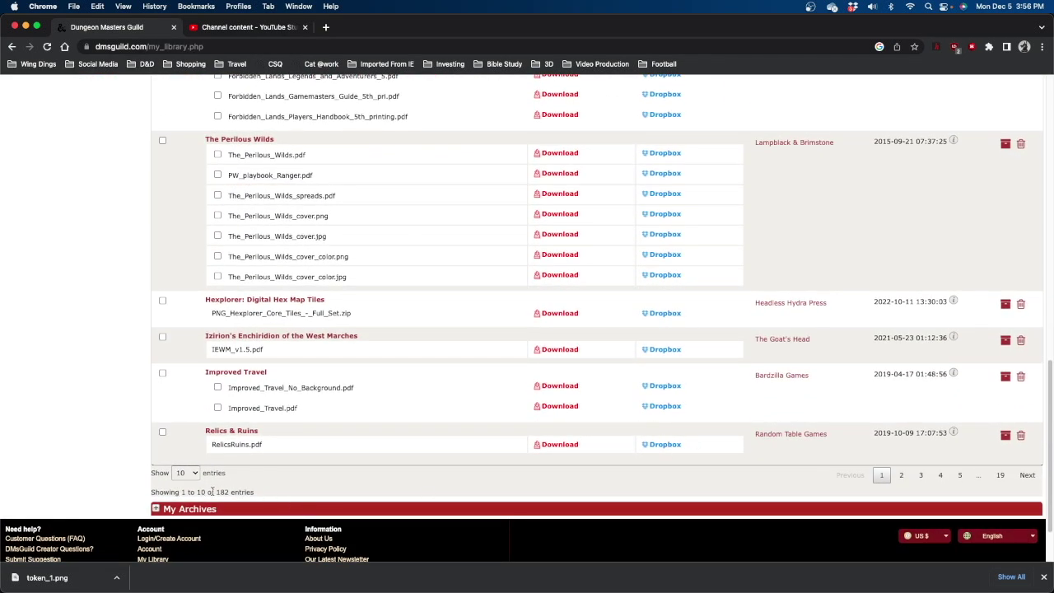
left_click_drag(214, 492, 259, 485)
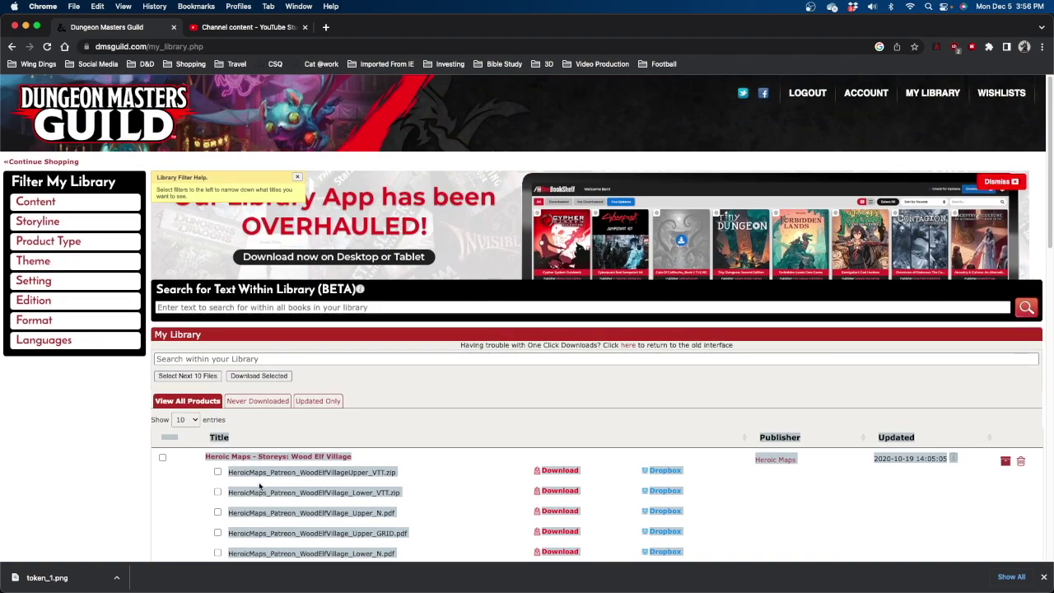
left_click(132, 129)
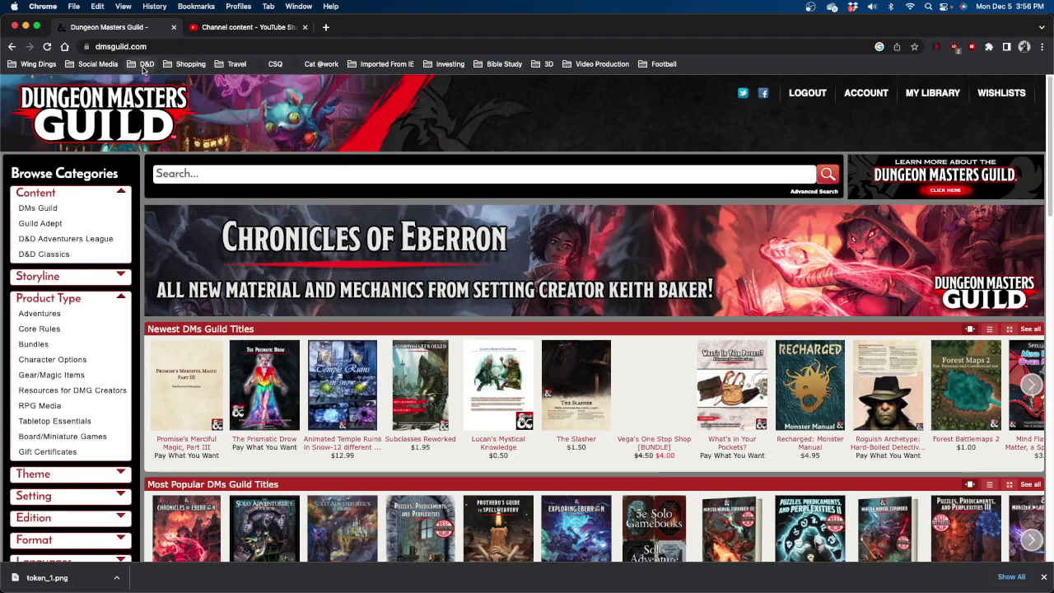
Open the DriveThruRPG store from the D&D bookmarks and look through its bestselling and most popular titles.
left_click(145, 64)
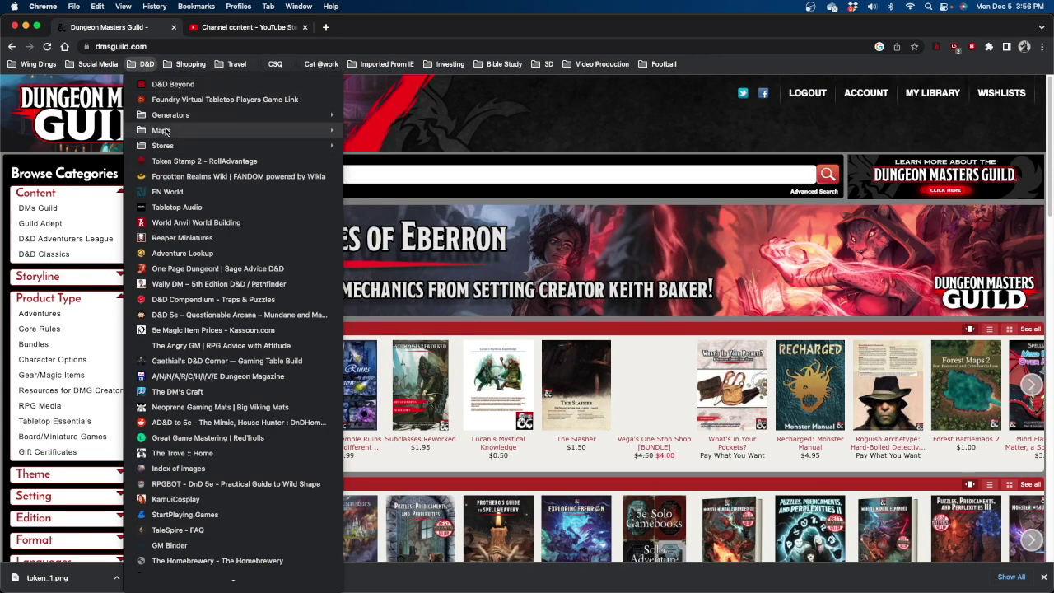
mouse_move(195, 146)
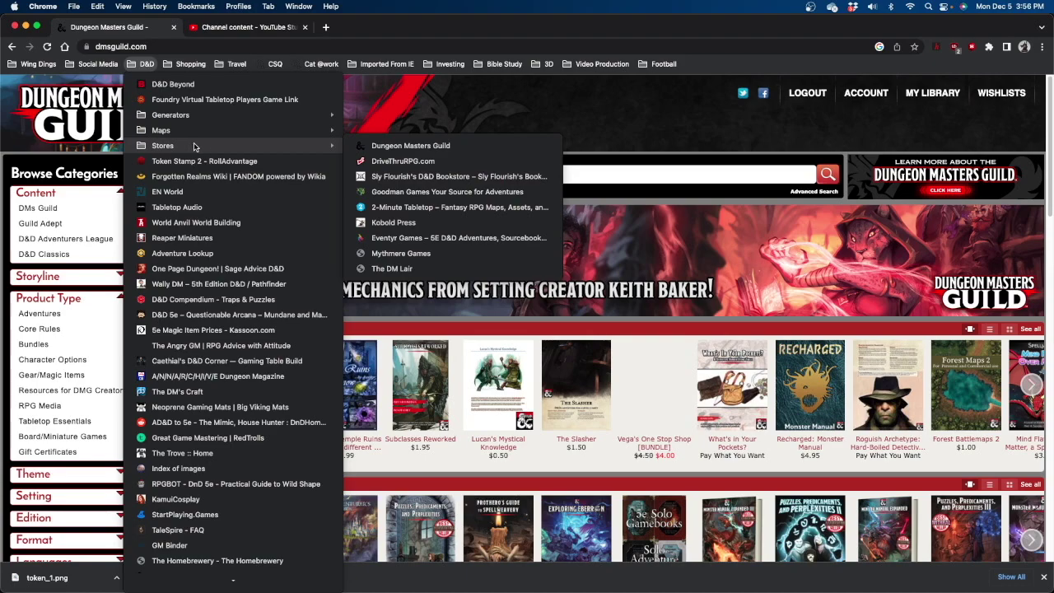
left_click(396, 161)
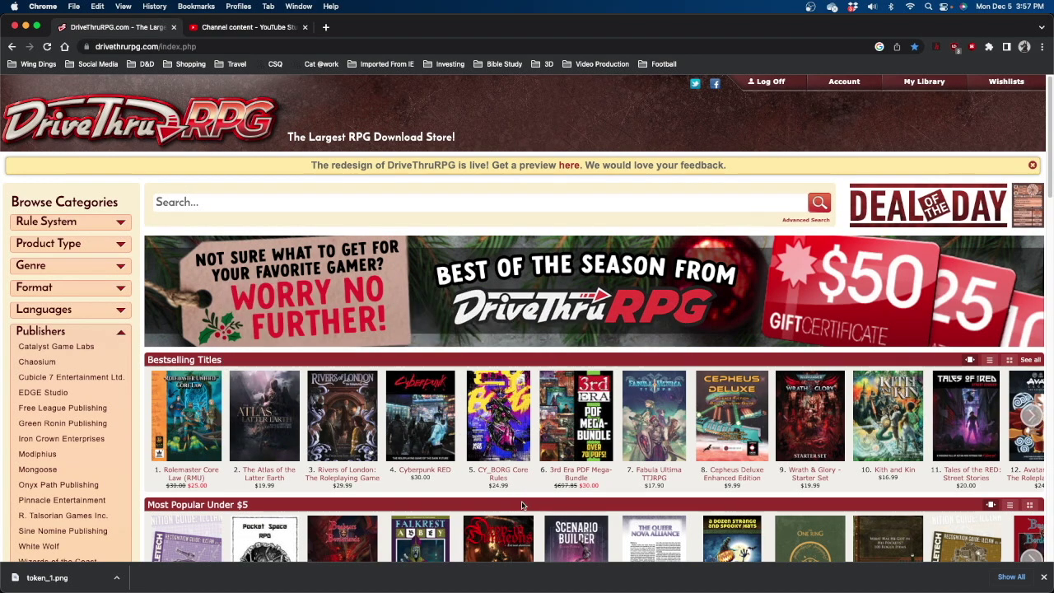
scroll(487, 499, "down", 1)
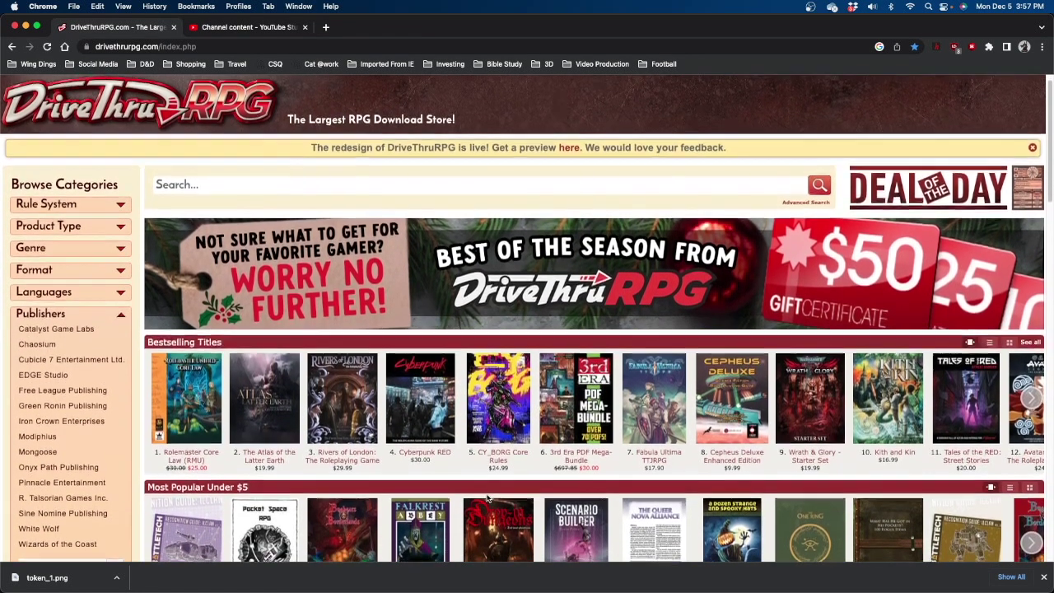
scroll(487, 498, "down", 1)
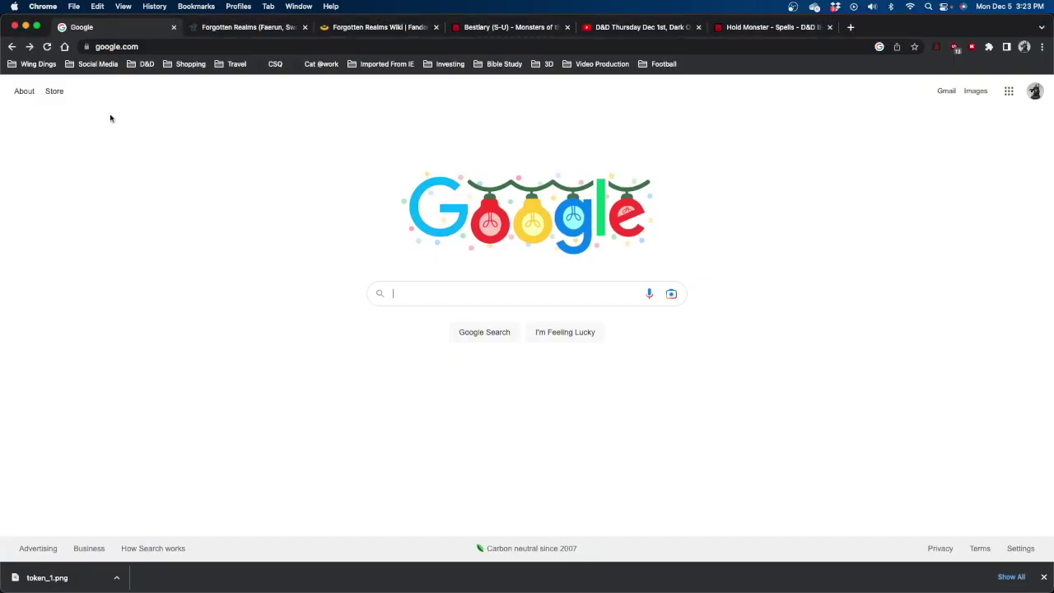
Open the NPC Generator from the D&D bookmarks, generate a random character and highlight its plot hook.
left_click(144, 63)
mouse_move(163, 119)
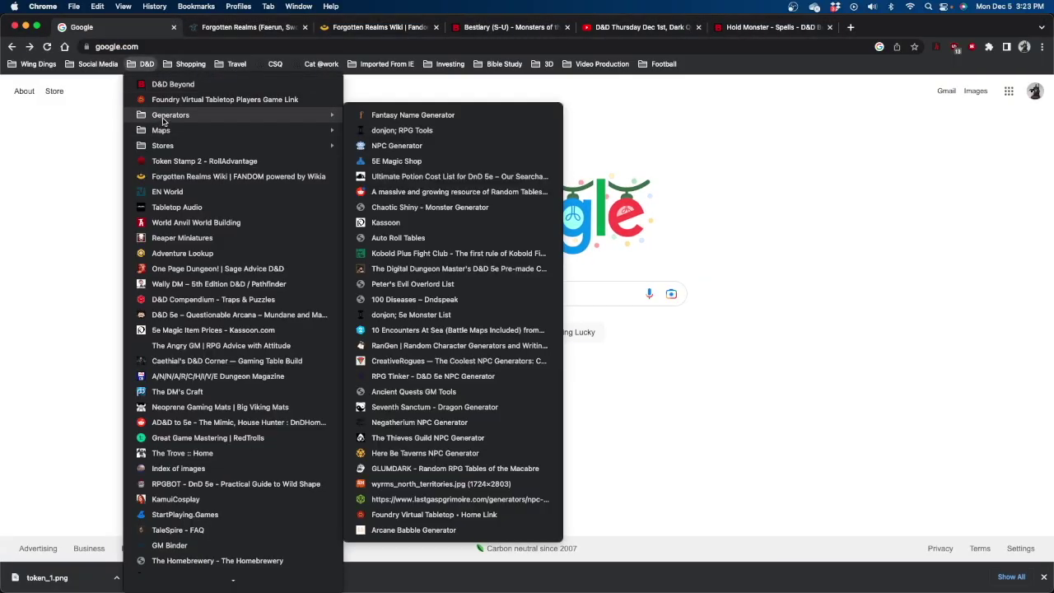
left_click(392, 146)
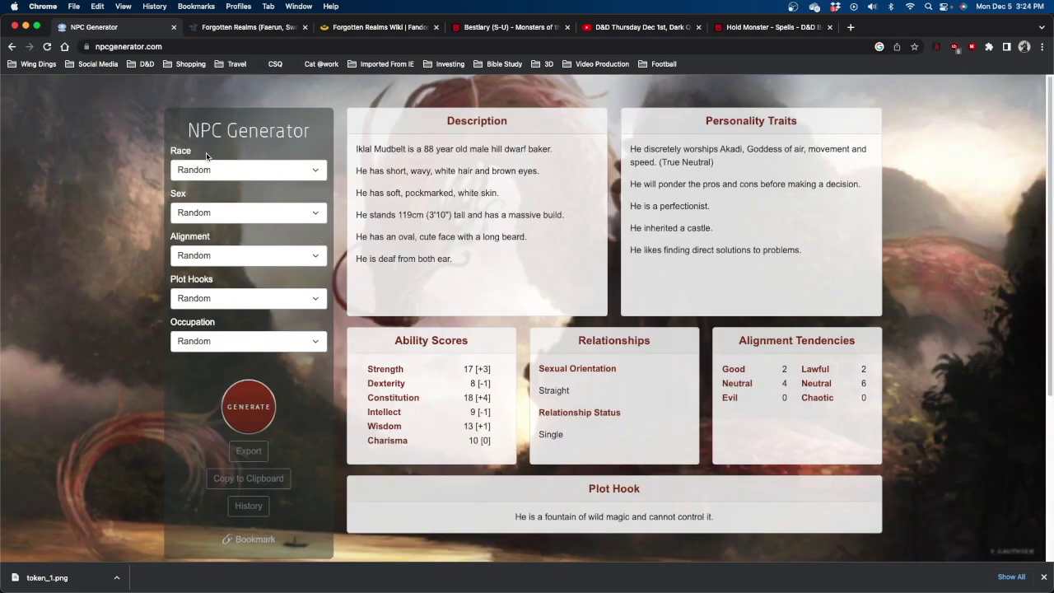
left_click(249, 405)
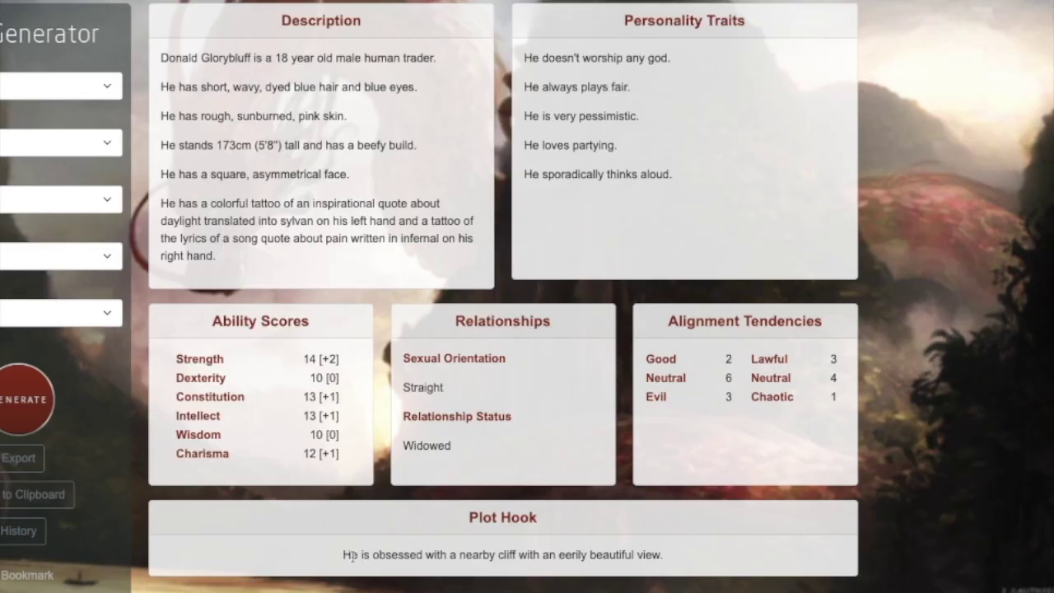
left_click_drag(331, 557, 662, 575)
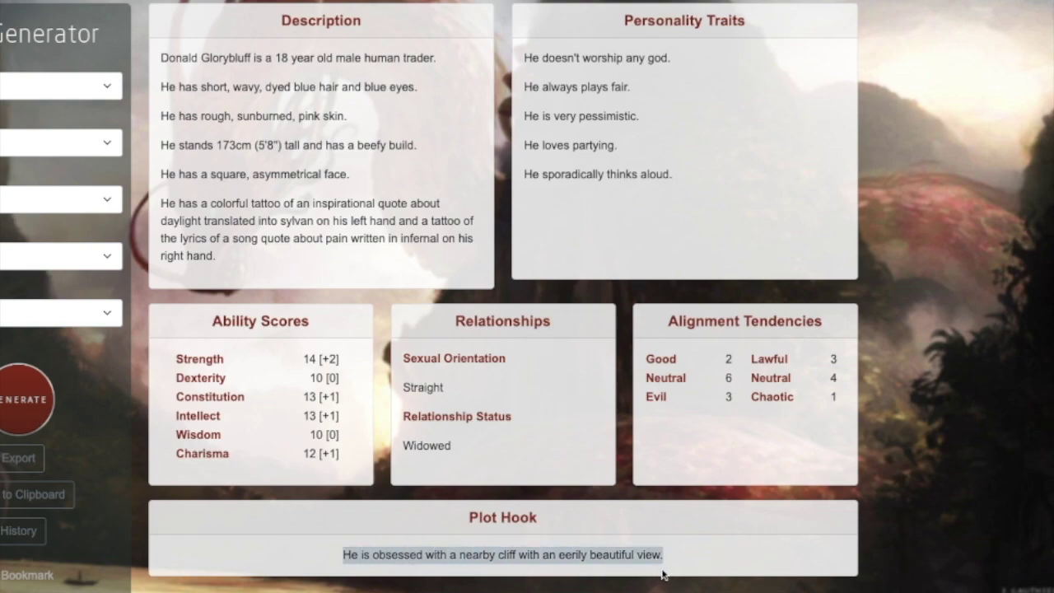
left_click(771, 527)
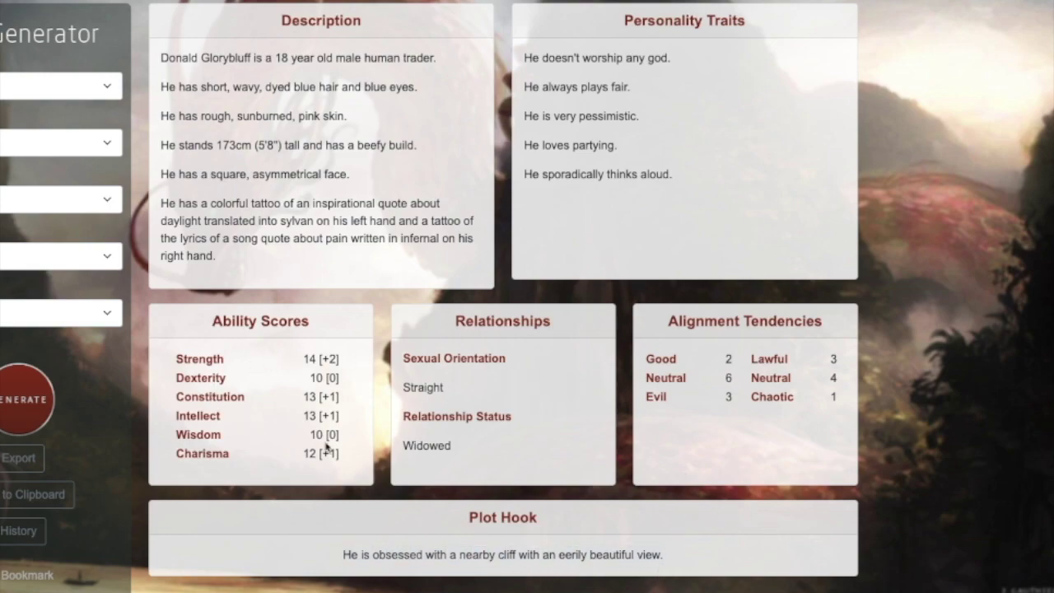
Examine the available Race, Sex and Plot Hooks options in the NPC Generator.
left_click(107, 90)
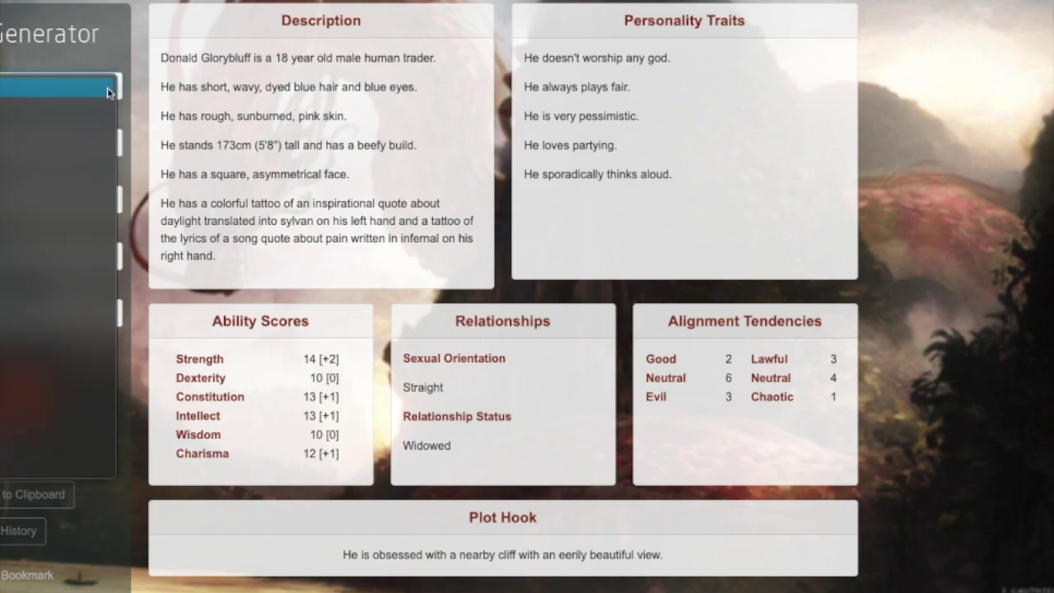
left_click(108, 90)
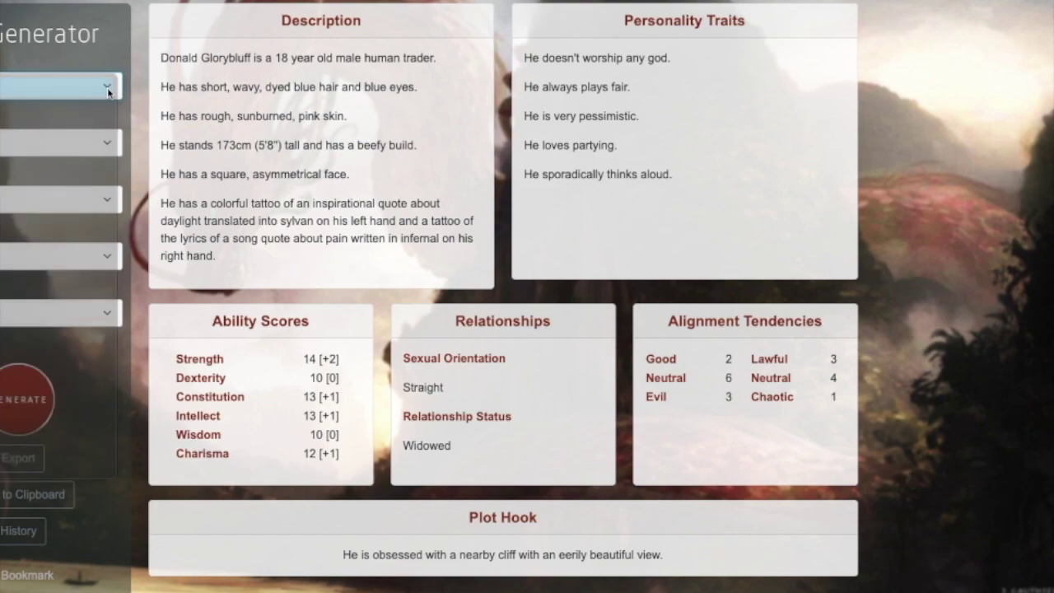
left_click(112, 143)
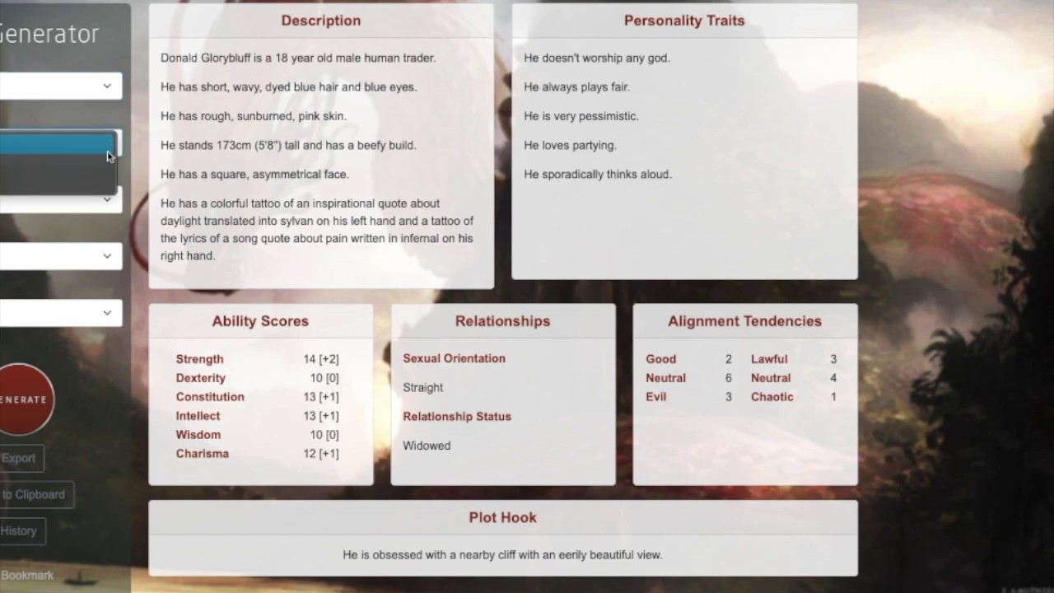
left_click(112, 146)
left_click(28, 254)
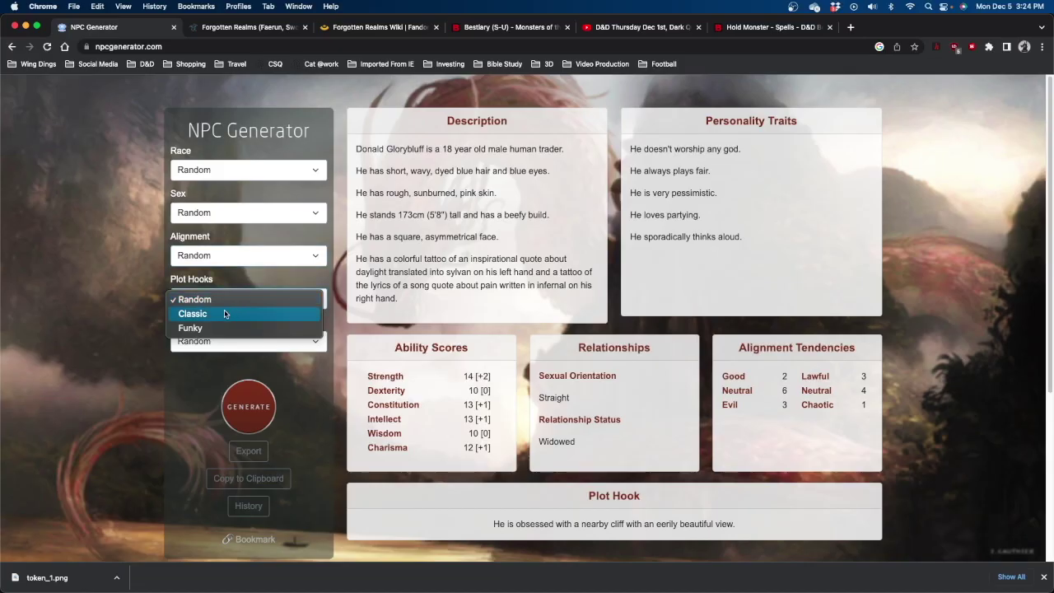
left_click(125, 352)
Set the Occupation to Class and the Class to Bard, generate a new character and review its details.
left_click(212, 346)
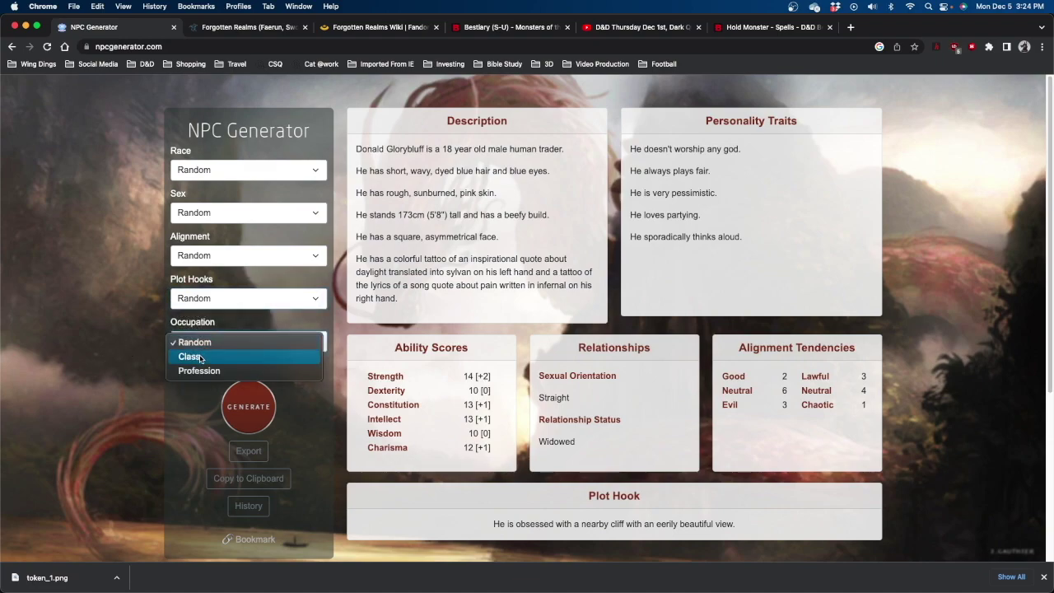
left_click(200, 358)
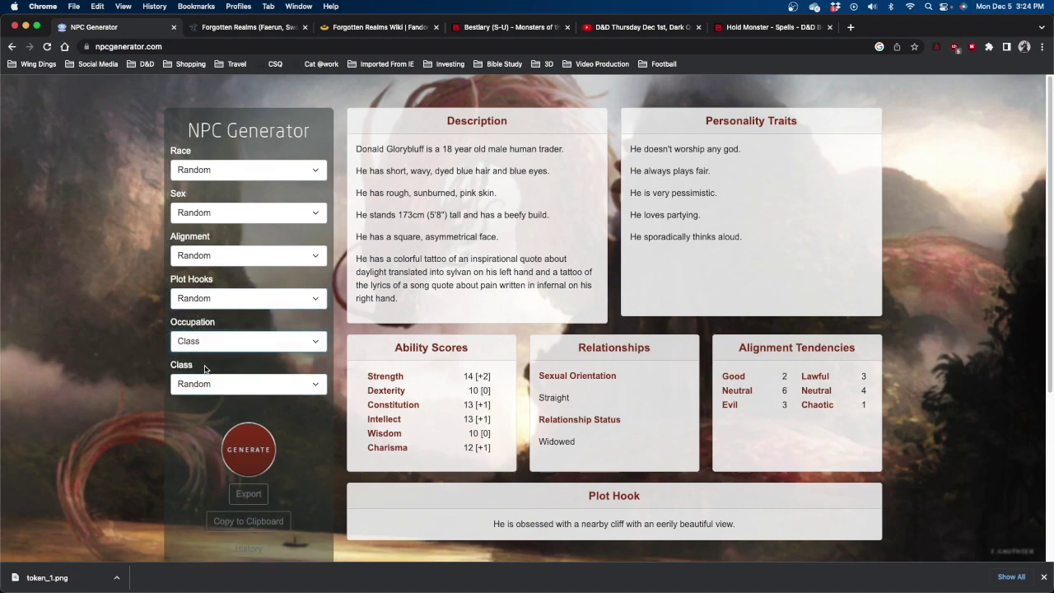
left_click(208, 389)
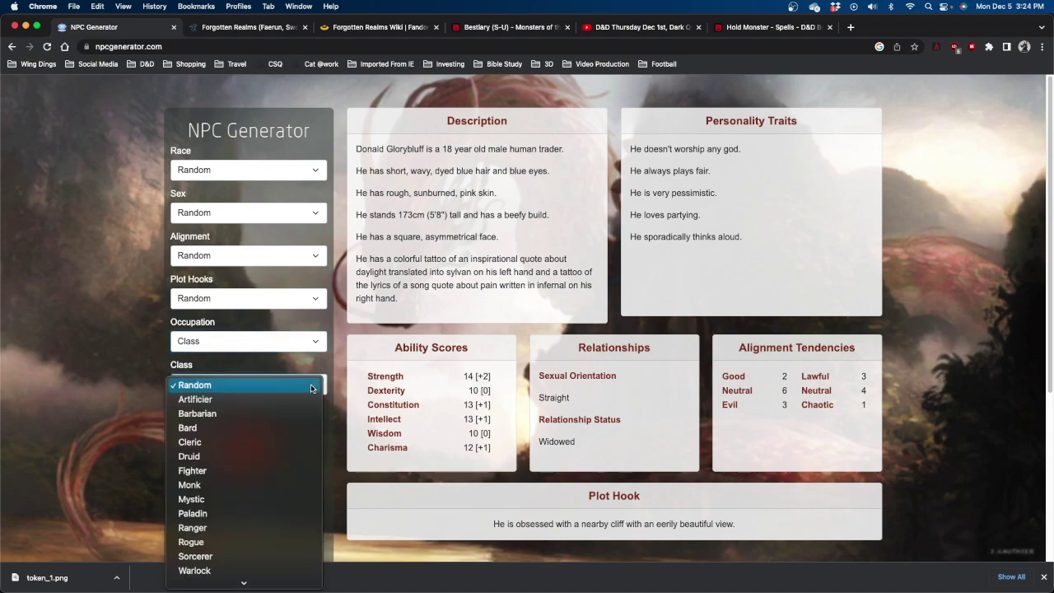
left_click(200, 429)
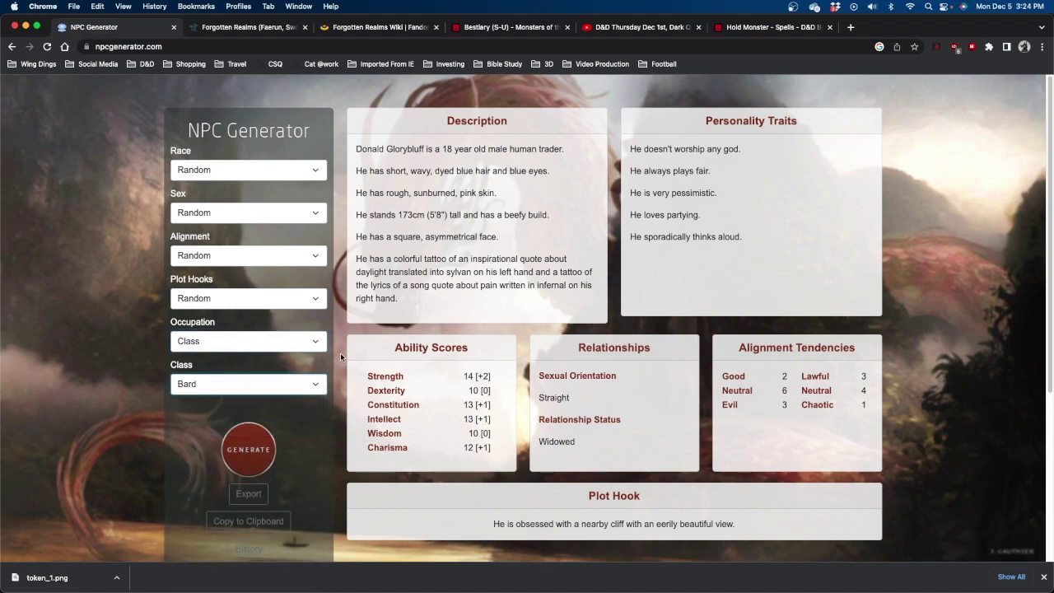
left_click(252, 456)
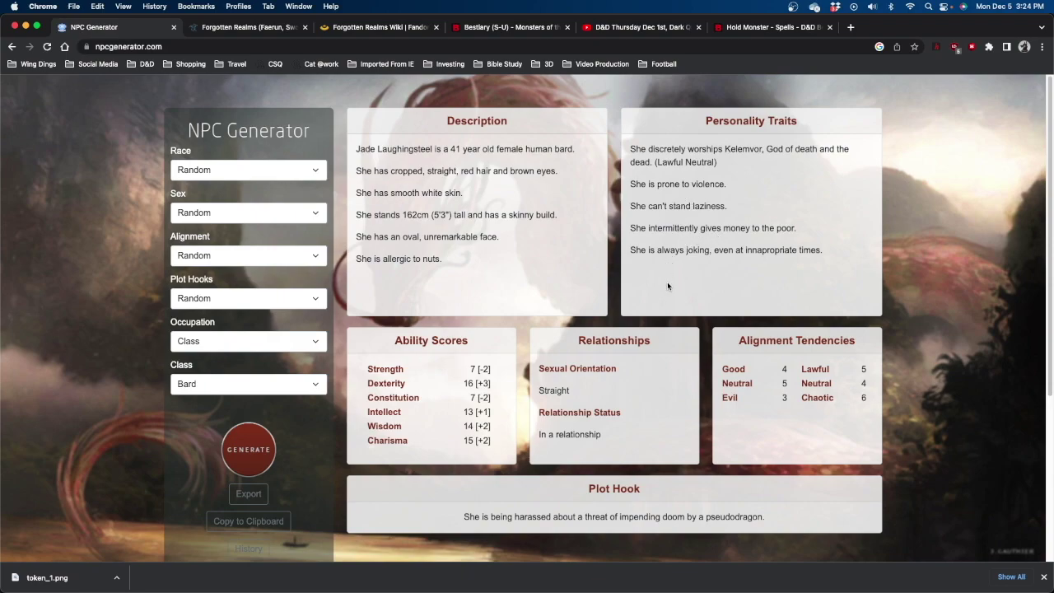
scroll(674, 279, "down", 1)
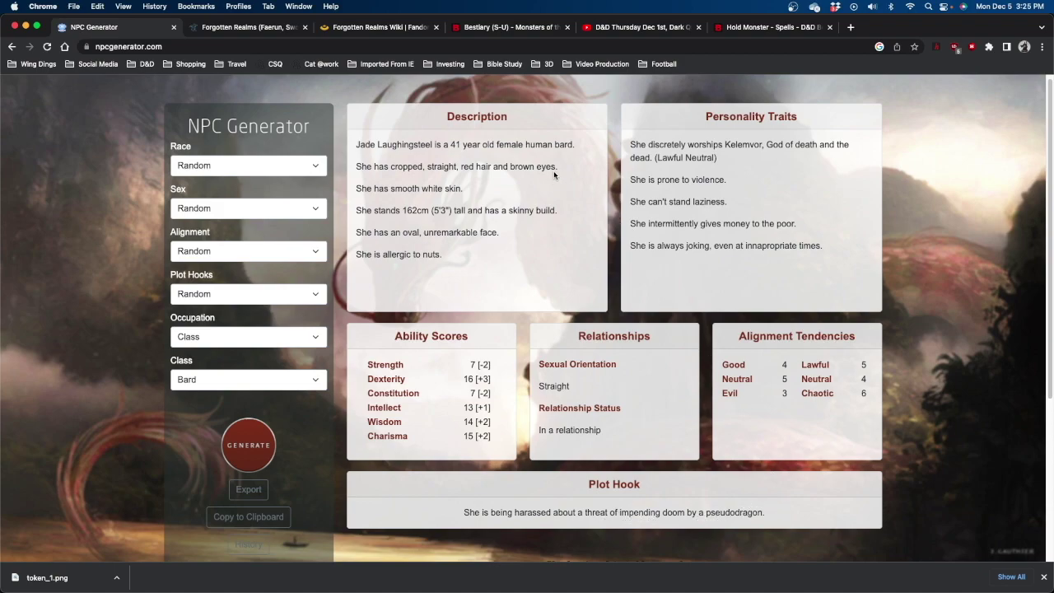
key("super+Tab")
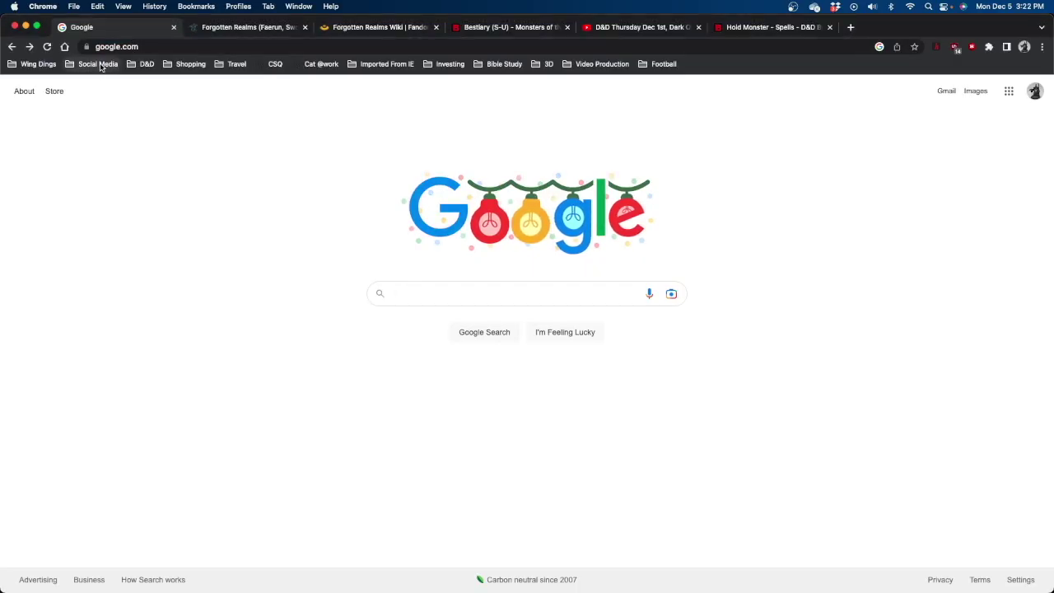
Open Token Stamp 2 from the D&D bookmarks and load Bearded Devil.jpeg from the Other Images folder in Documents.
left_click(142, 64)
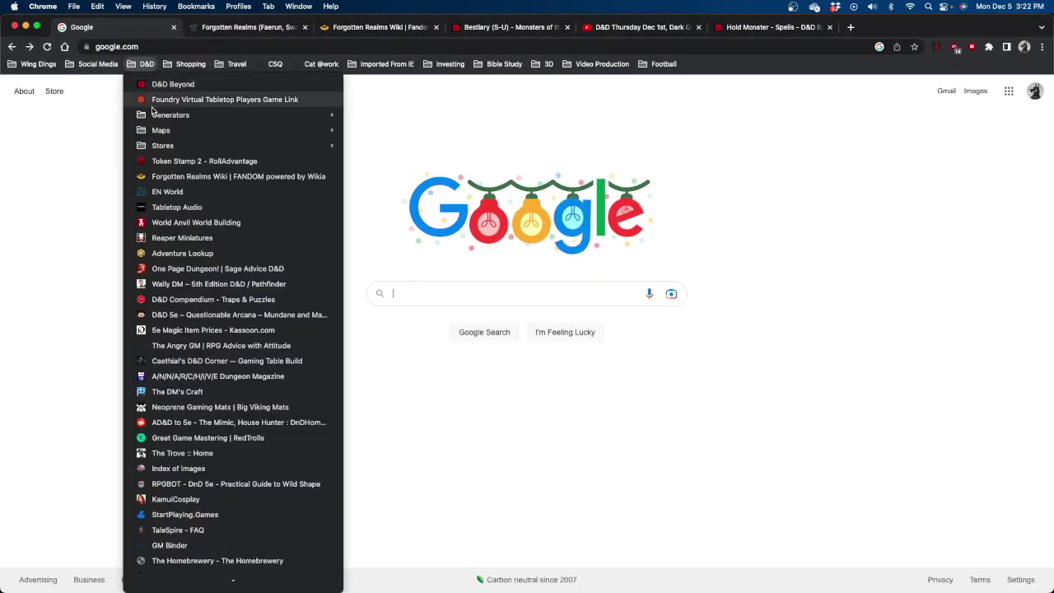
left_click(163, 162)
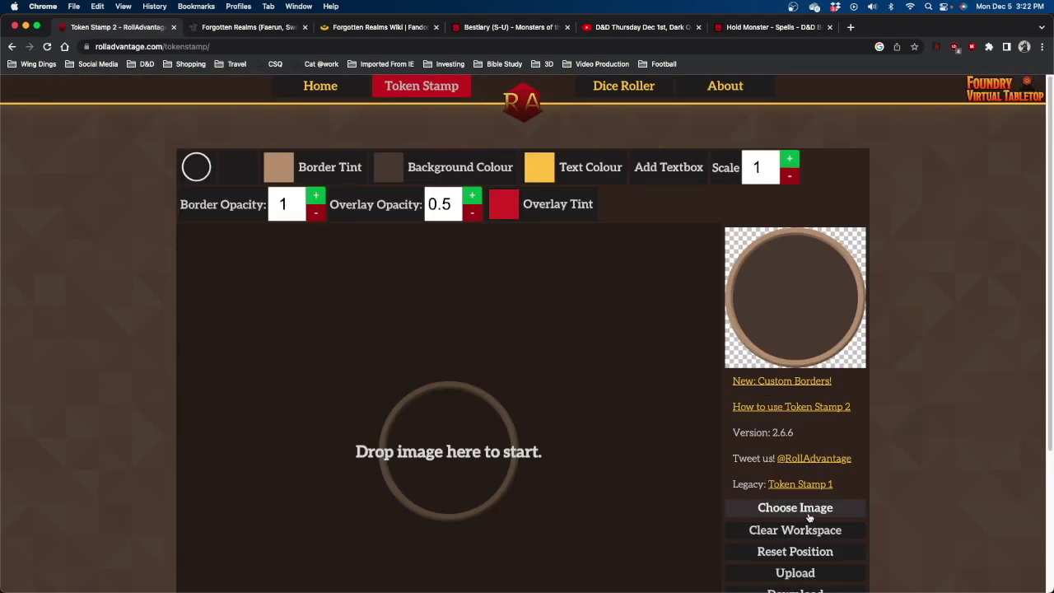
left_click(809, 513)
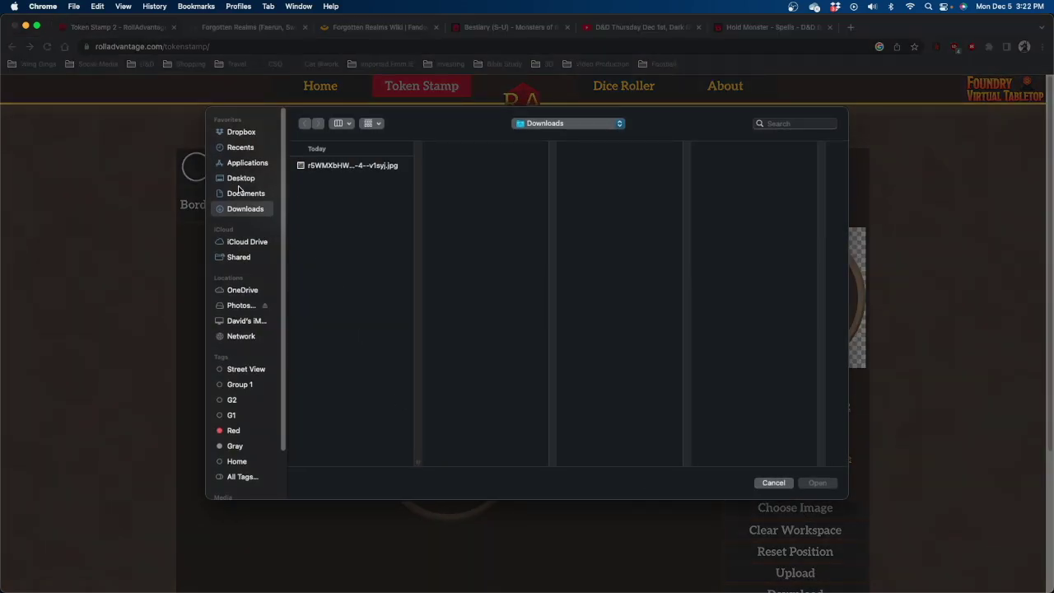
left_click(237, 196)
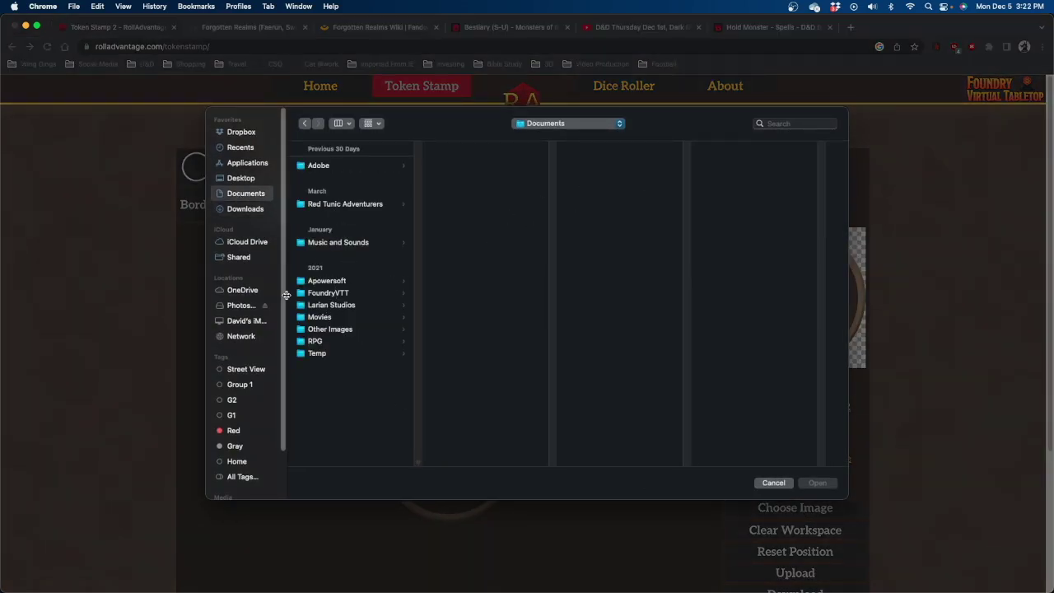
left_click(247, 210)
left_click(249, 194)
left_click(322, 328)
left_click(469, 316)
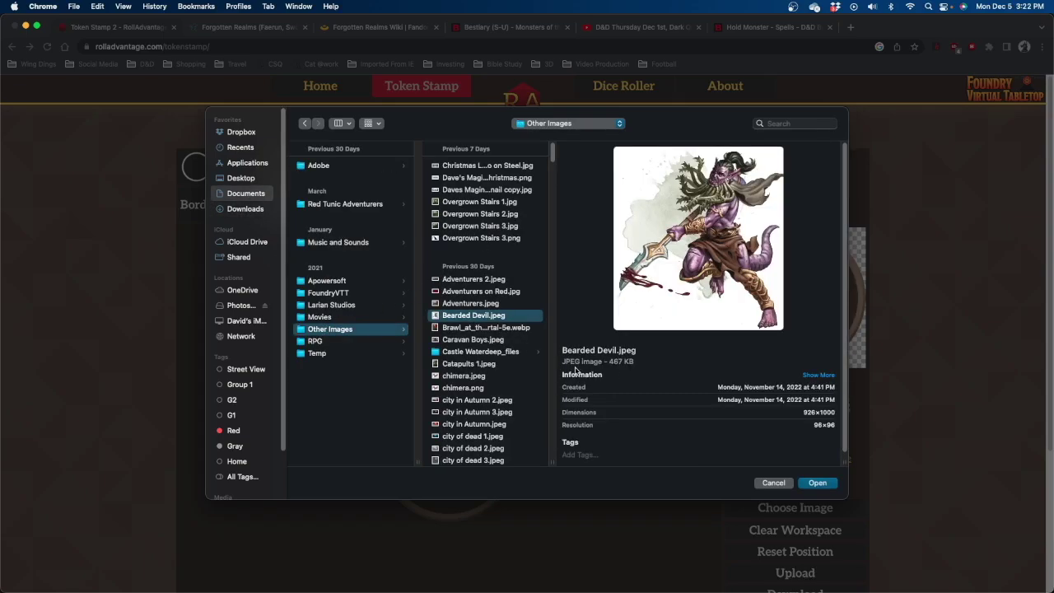
left_click(818, 482)
Move and enlarge the creature image so its head and upper body fill the token's circular border.
left_click_drag(489, 470, 465, 494)
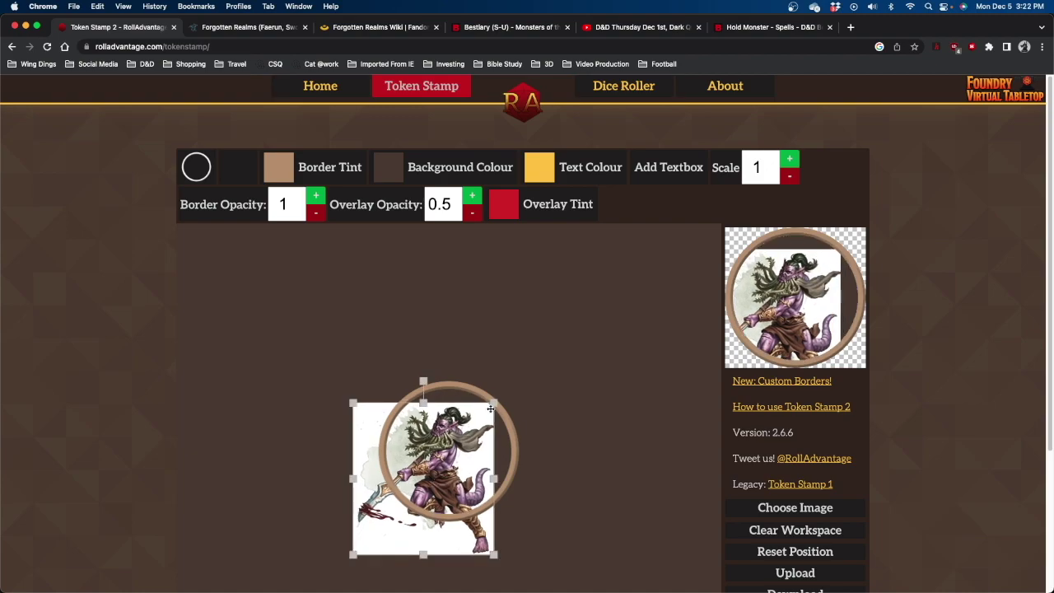
left_click_drag(490, 408, 551, 390)
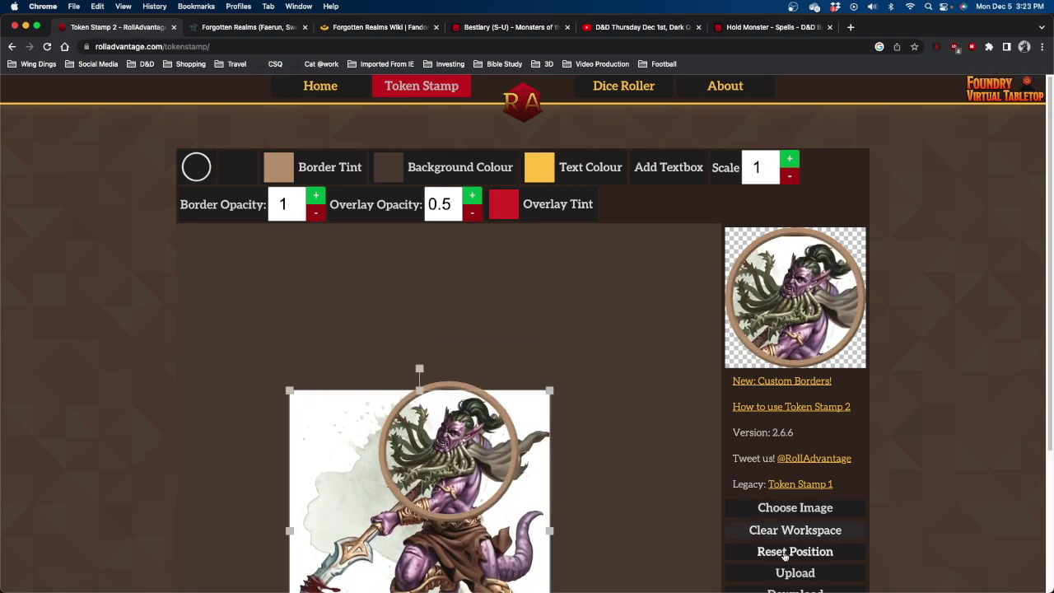
scroll(914, 511, "down", 3)
scroll(322, 228, "up", 3)
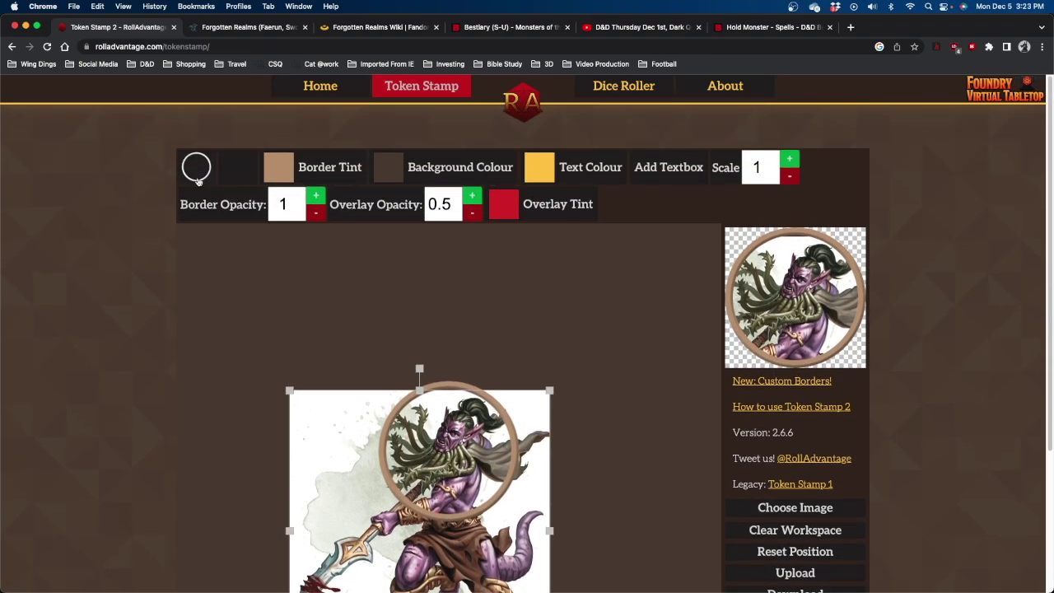
Examine the border styles and the border tint and background colour choices for the token.
left_click(198, 181)
left_click(280, 168)
left_click(388, 167)
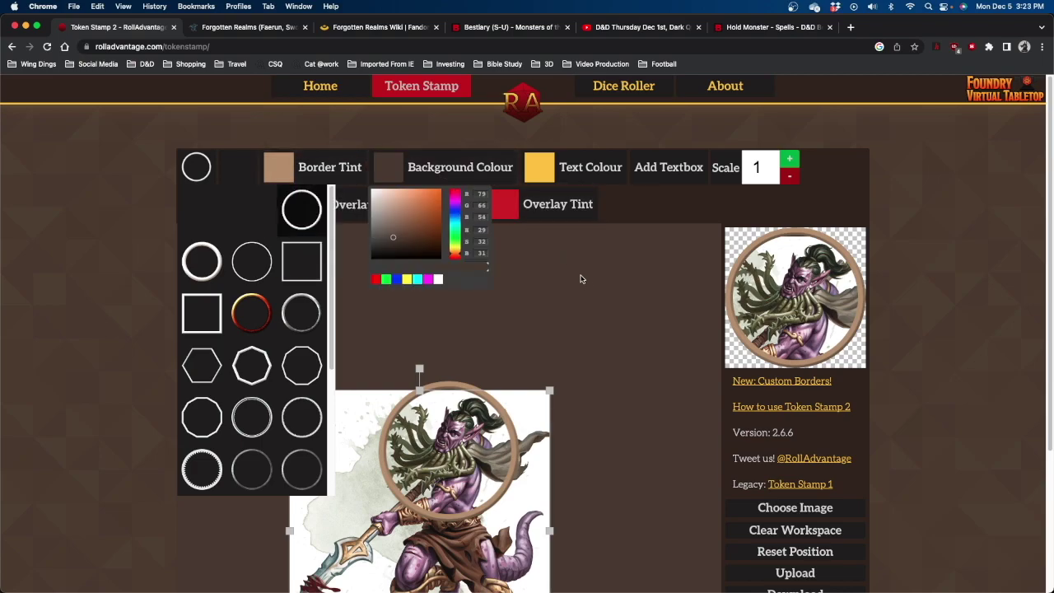
left_click(592, 294)
Download the finished token, switch to Finder and select the image in the Downloads folder.
scroll(799, 527, "down", 2)
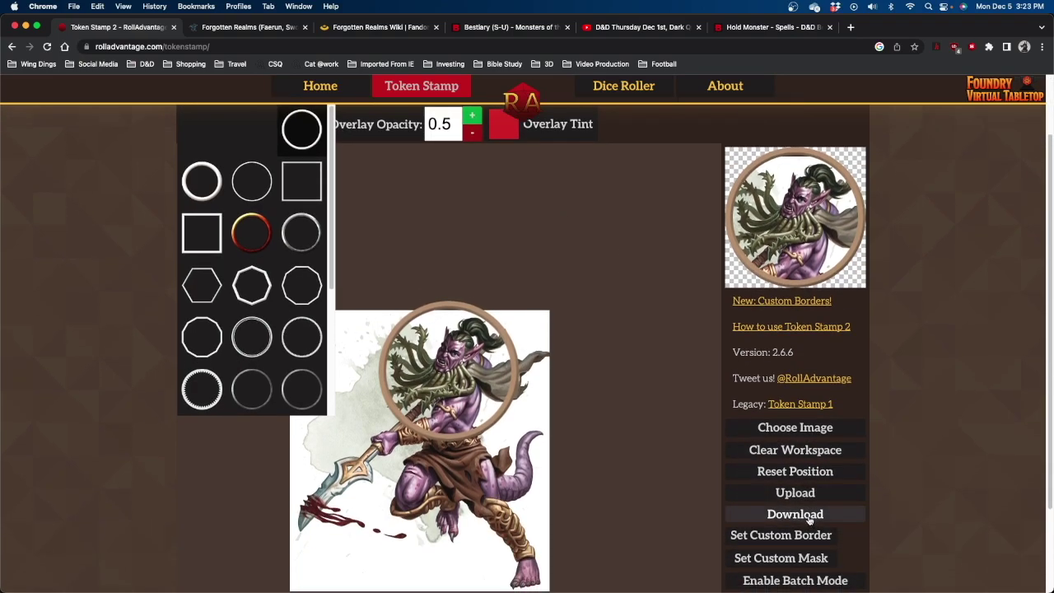
left_click(804, 515)
key("super+Tab")
key("super+Tab")
key("super+Tab")
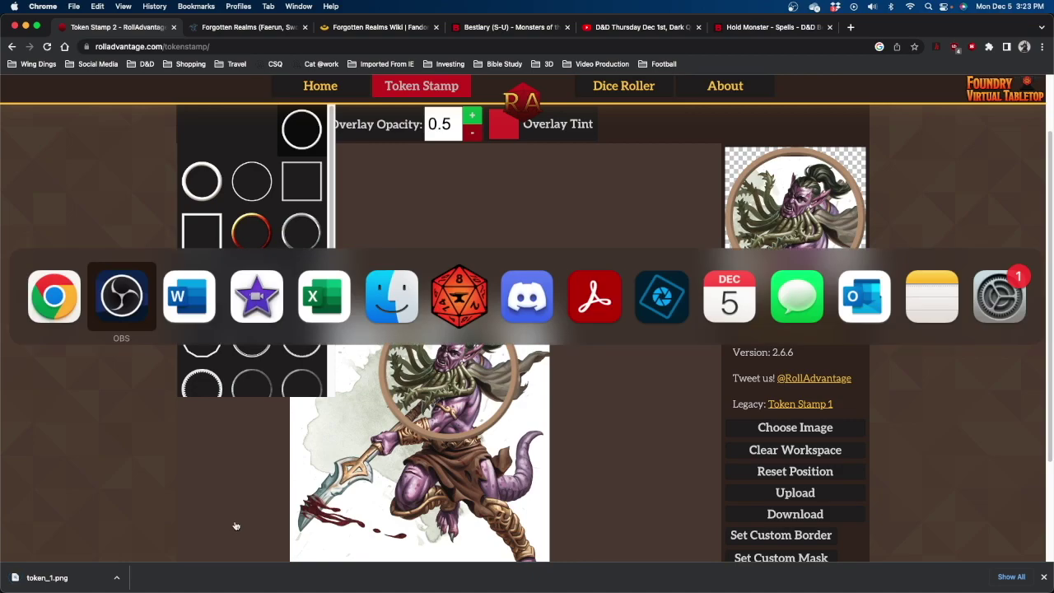
key("super+Tab")
key("super+Tab")
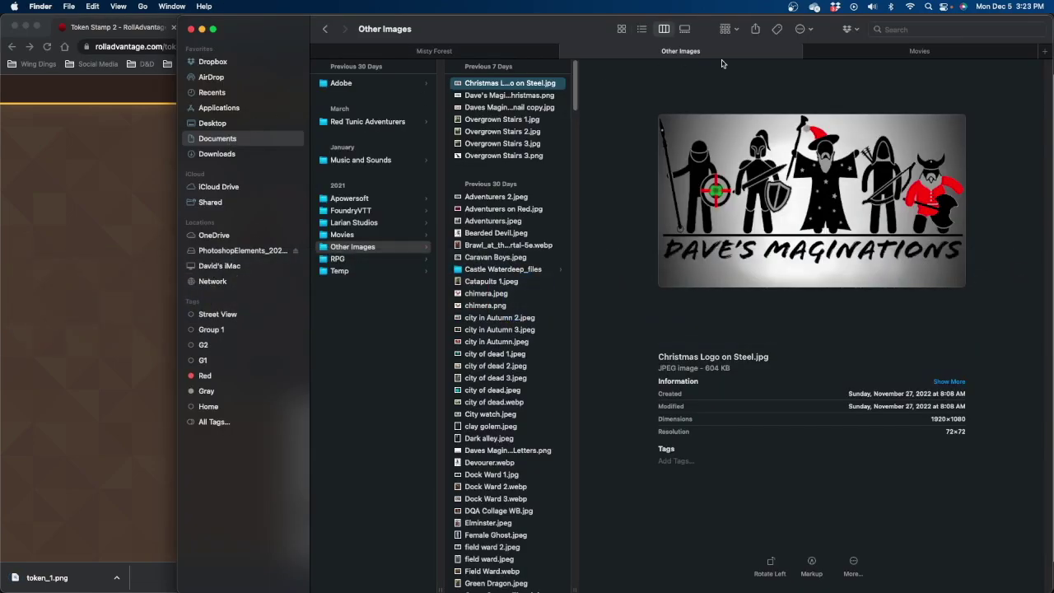
left_click(213, 154)
left_click(350, 80)
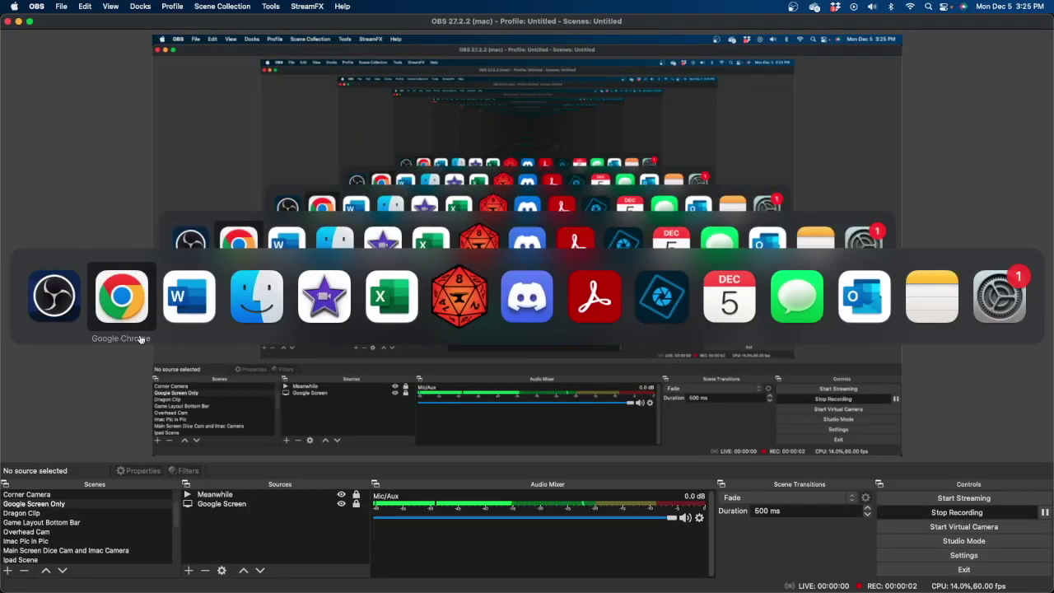
Switch from OBS to Google Chrome.
left_click(140, 339)
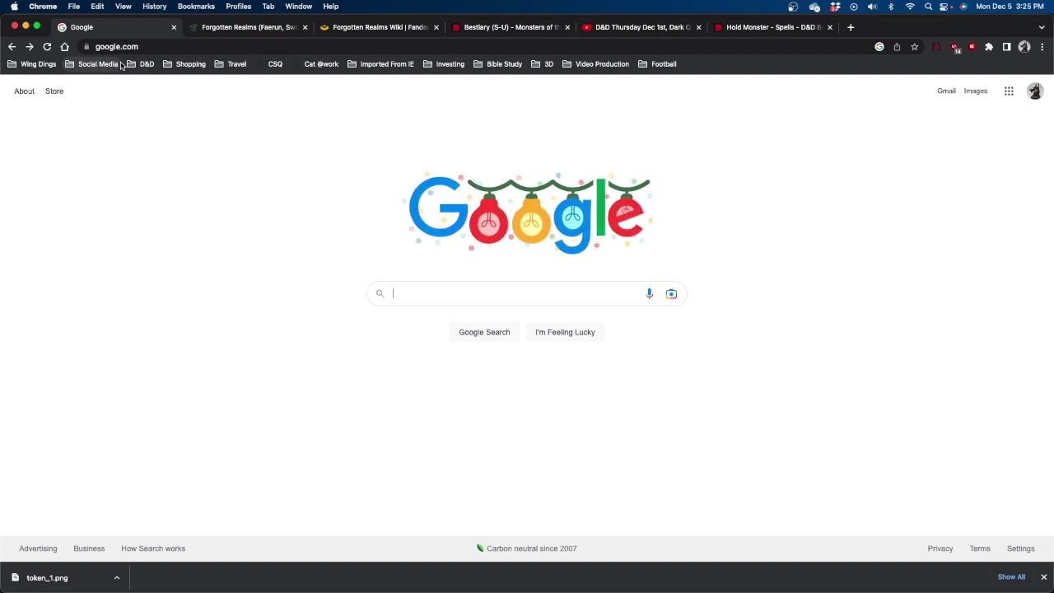
Open the Forgotten Realms interactive map from the D&D Maps bookmarks and view the description of Lizard Marsh.
left_click(143, 64)
mouse_move(166, 116)
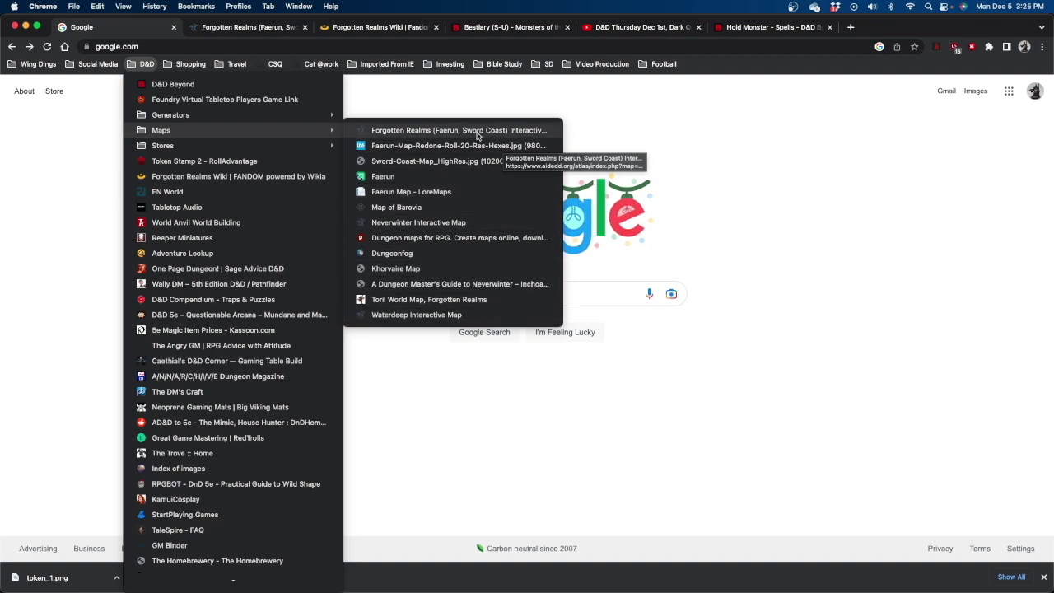
left_click(477, 131)
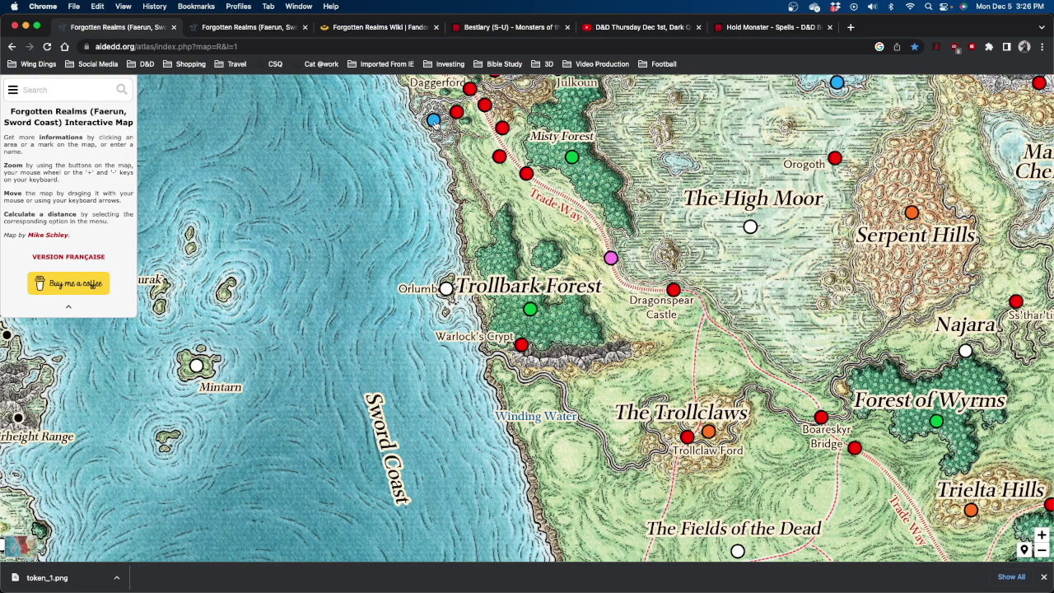
left_click(433, 120)
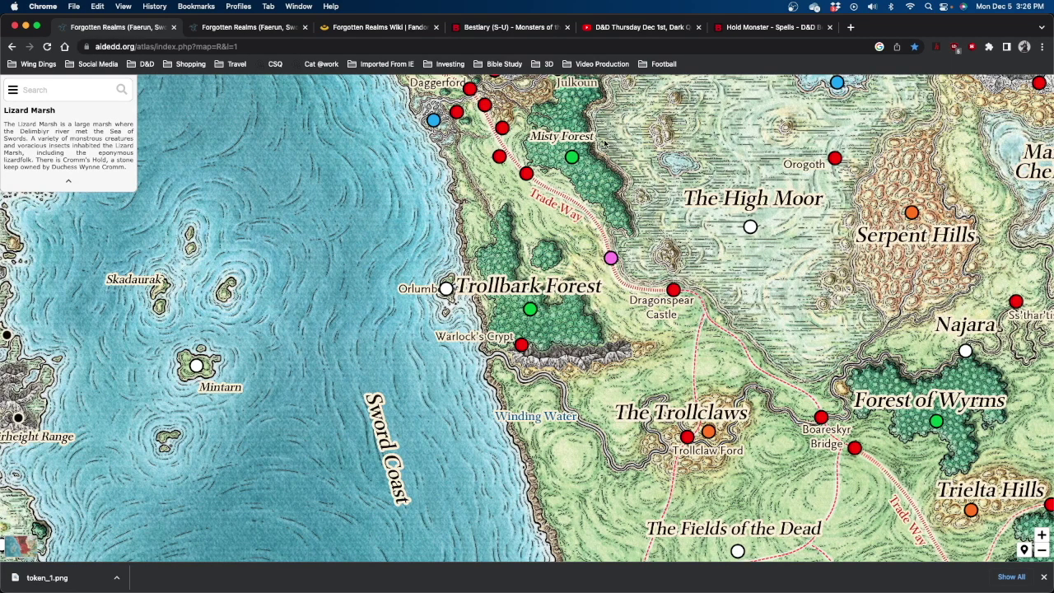
Measure the distance and travel time of a road path from Waterdeep to Daggerford on the map.
left_click_drag(606, 144, 624, 280)
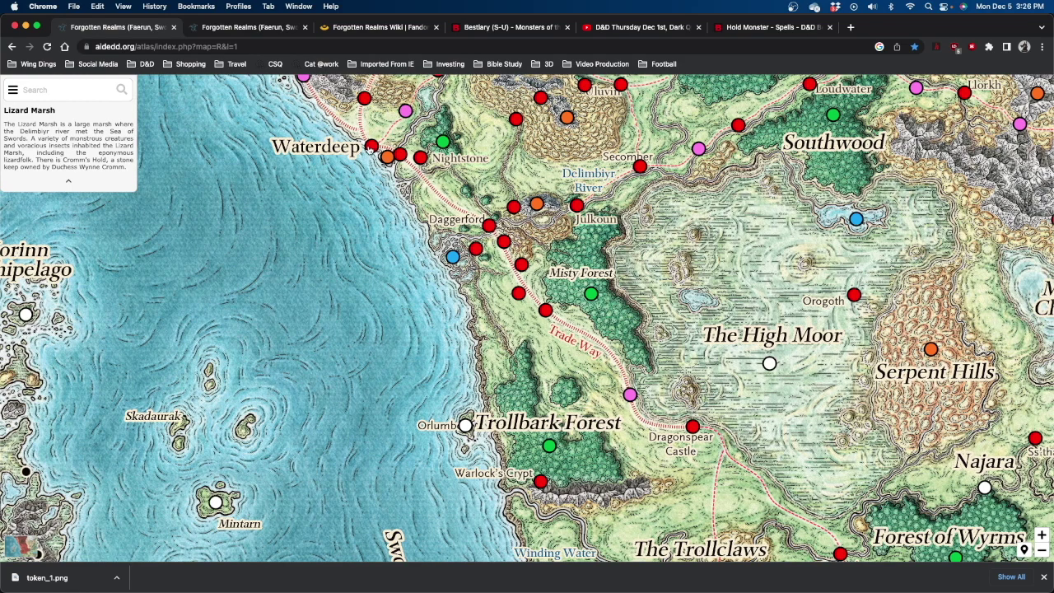
left_click(14, 91)
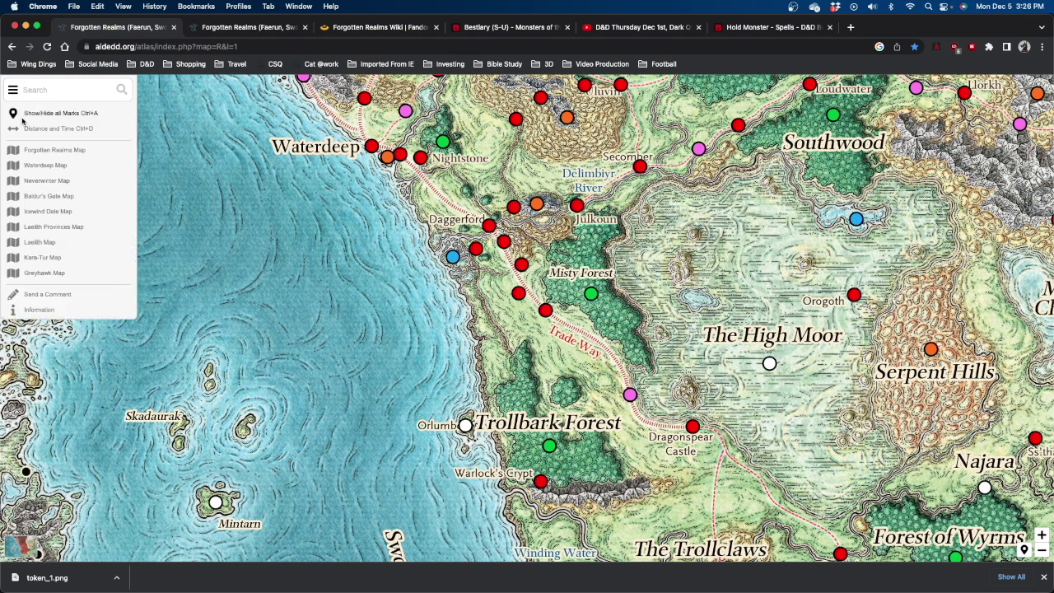
left_click(67, 129)
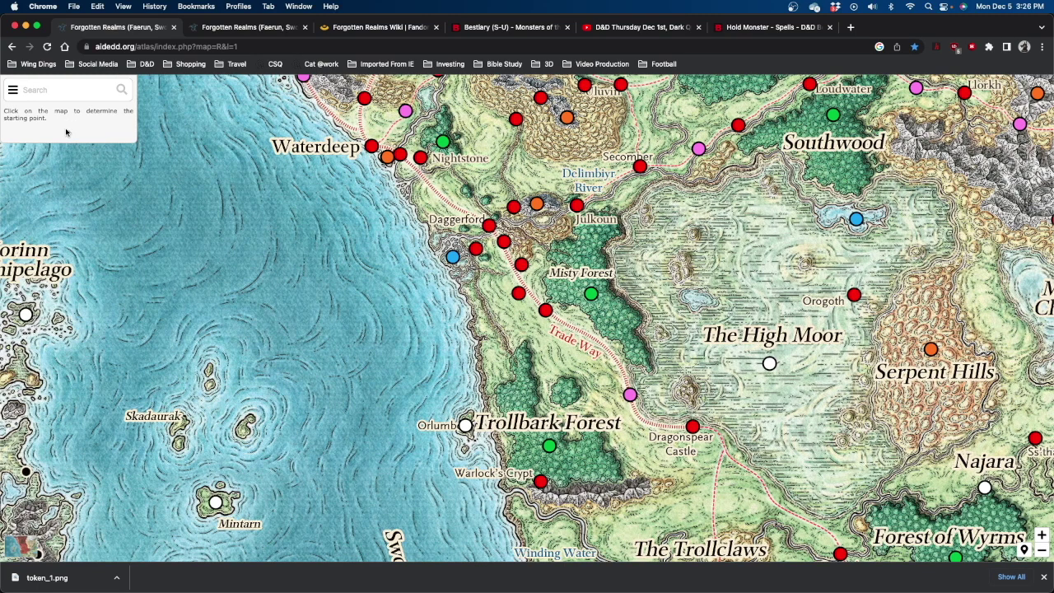
left_click(373, 147)
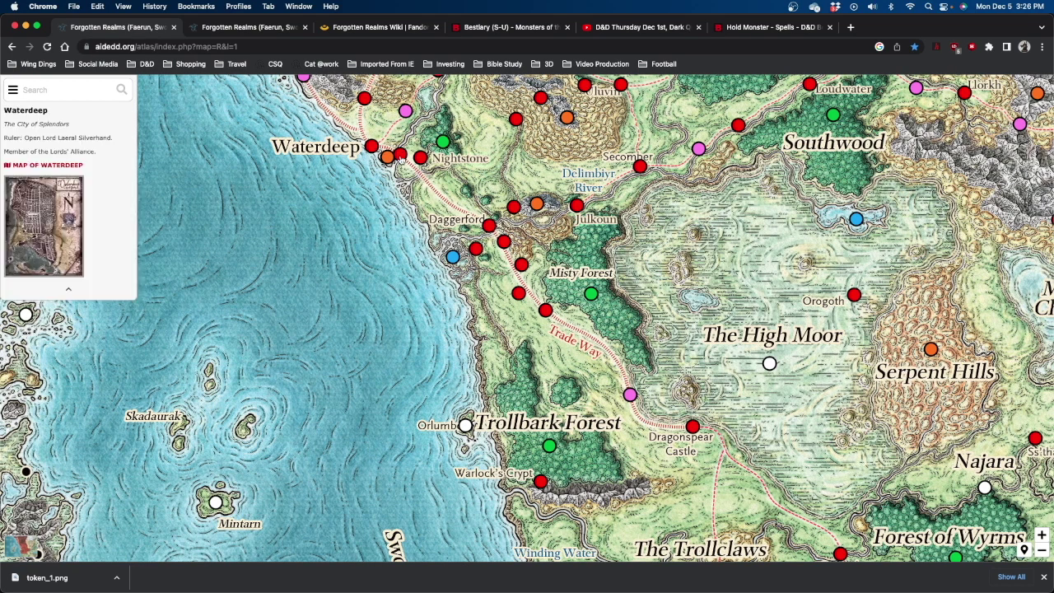
left_click(401, 155)
left_click(424, 176)
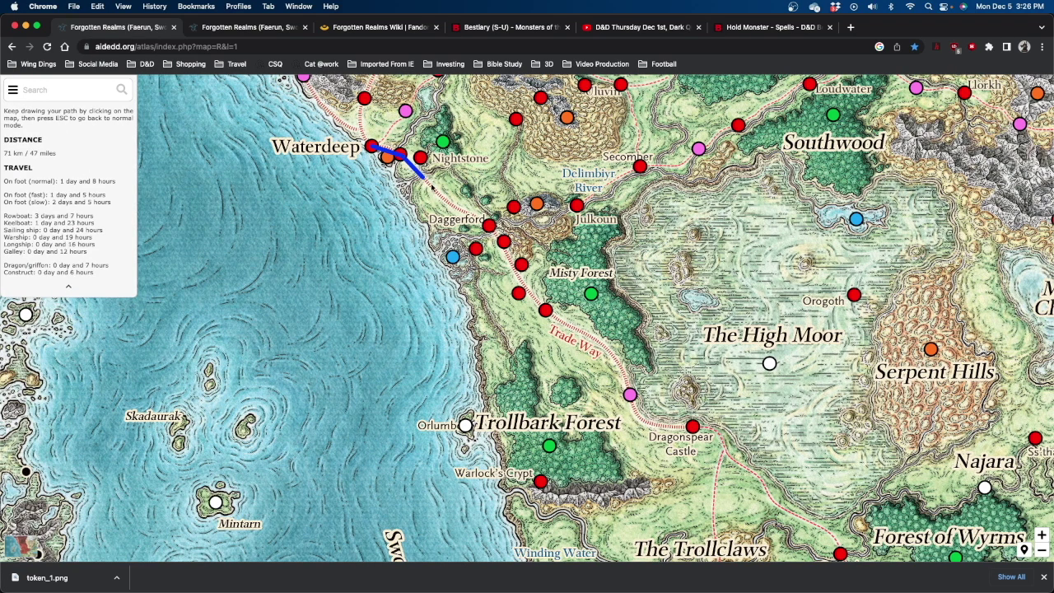
left_click(449, 201)
left_click(472, 217)
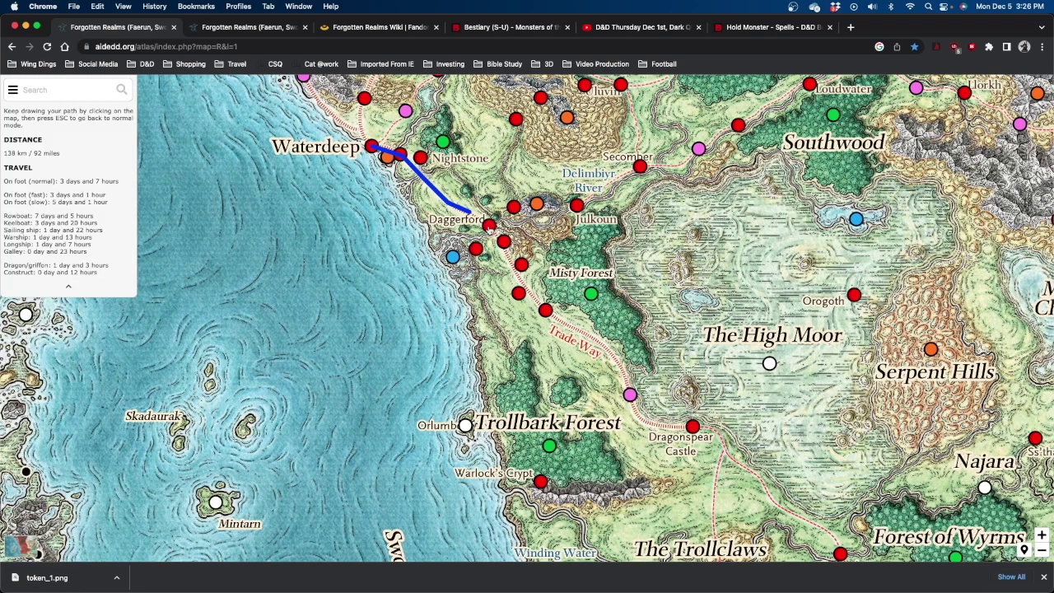
left_click(489, 225)
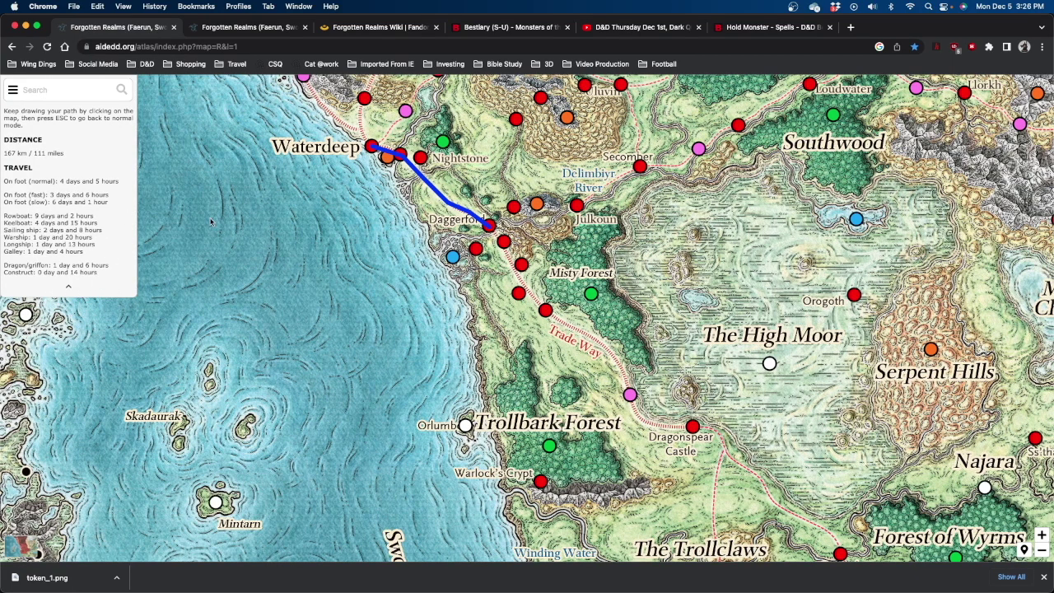
scroll(527, 267, "down", 5)
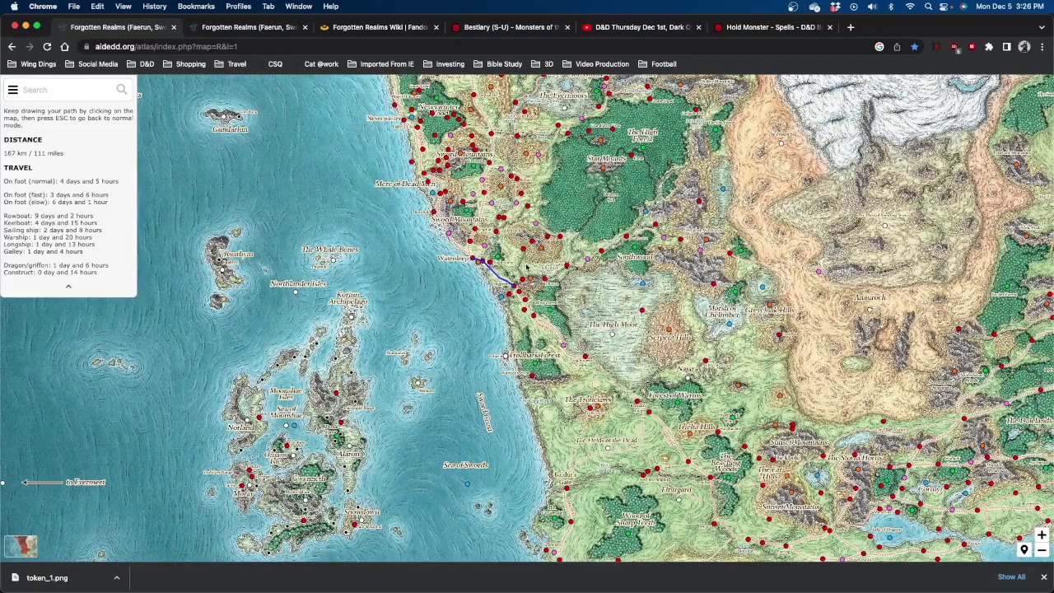
scroll(527, 266, "down", 2)
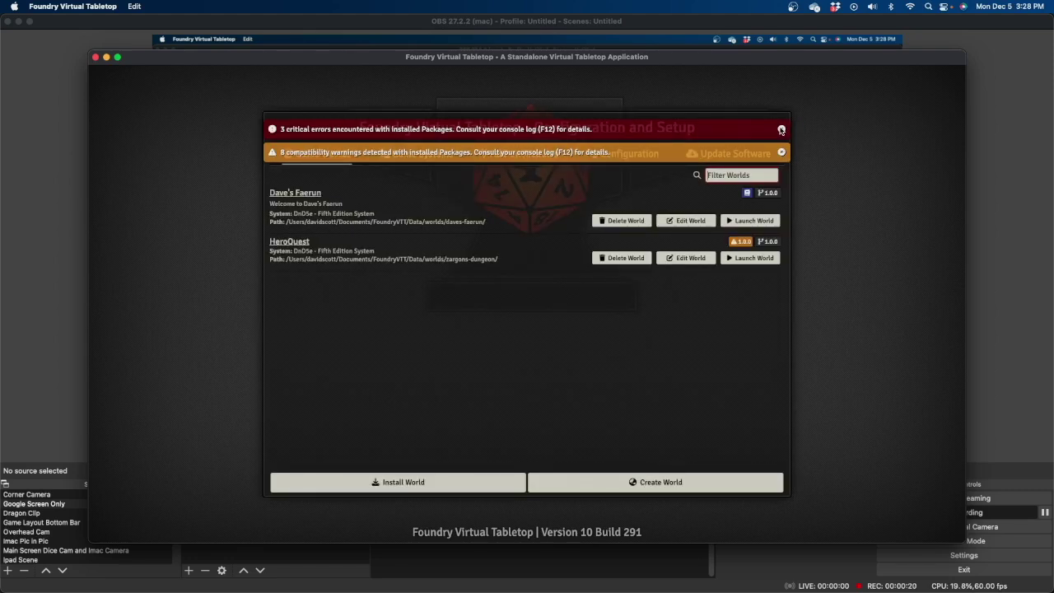
In Foundry Virtual Tabletop, dismiss the package error and compatibility notices and open the list of add-on modules.
left_click(781, 130)
left_click(781, 130)
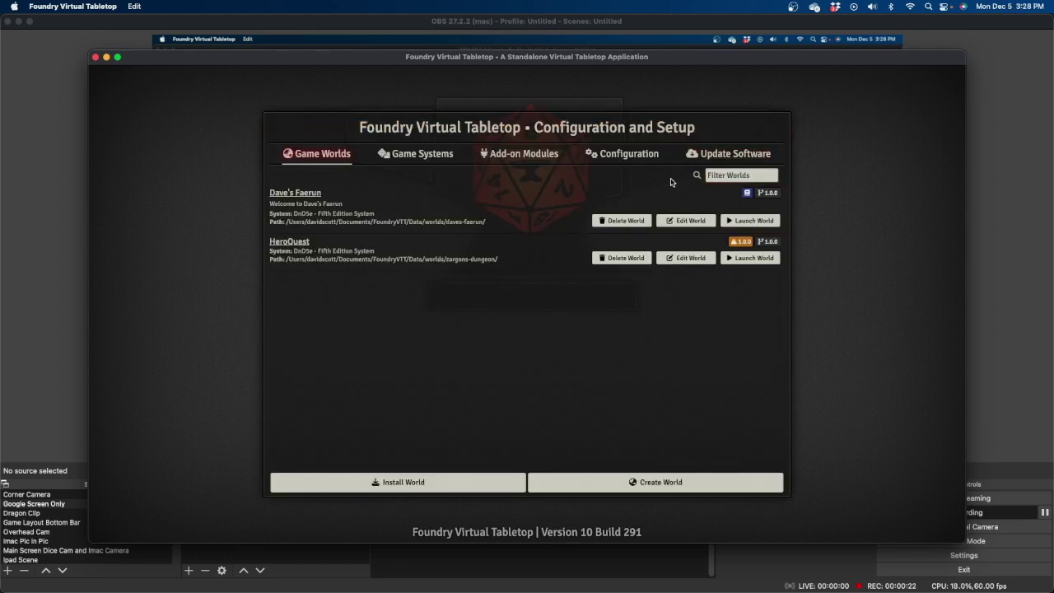
left_click(536, 157)
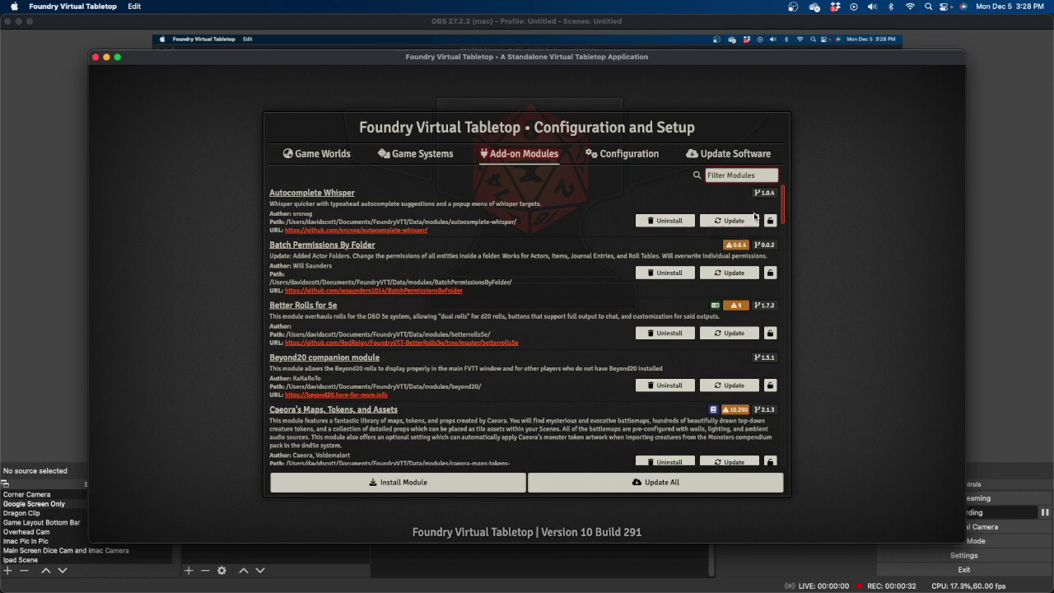
Examine the installed add-on modules from Autocomplete Whisper through Torch, and return to the list of game worlds.
scroll(338, 289, "down", 1)
scroll(339, 290, "down", 2)
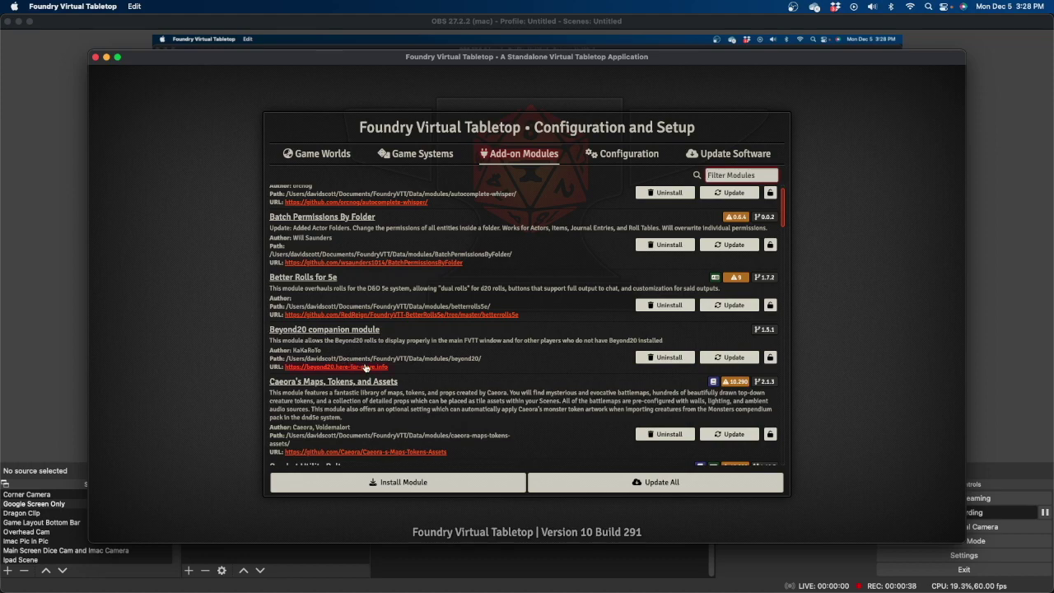
scroll(367, 368, "down", 15)
scroll(360, 350, "down", 3)
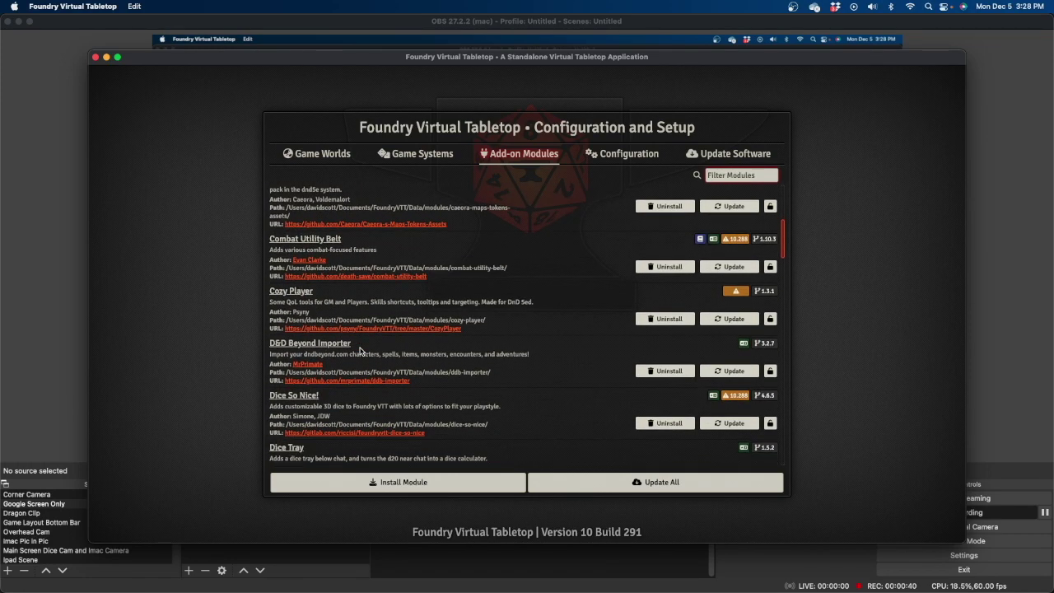
scroll(278, 346, "down", 4)
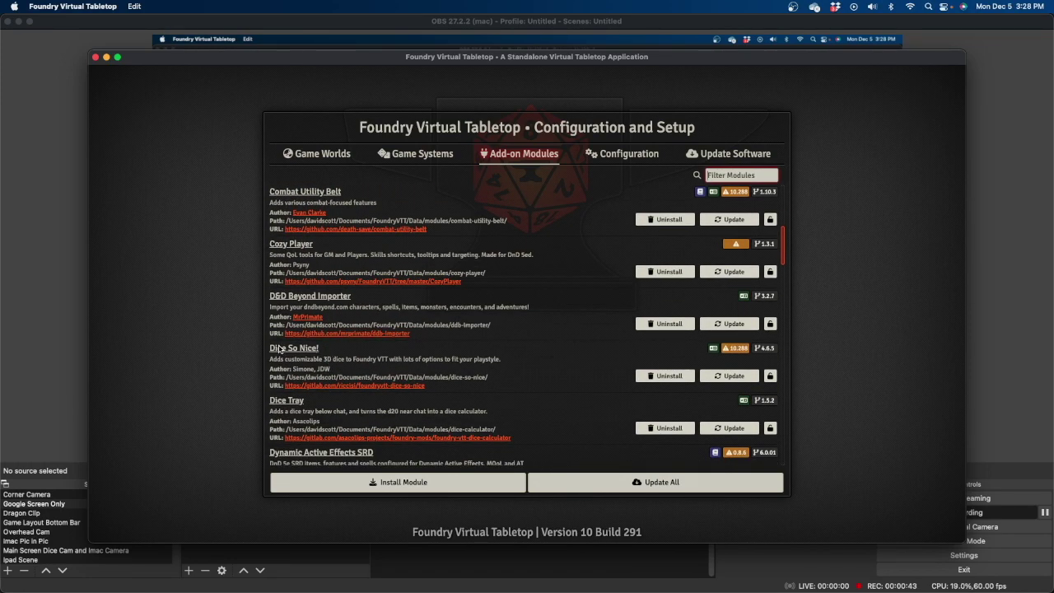
scroll(285, 415, "down", 15)
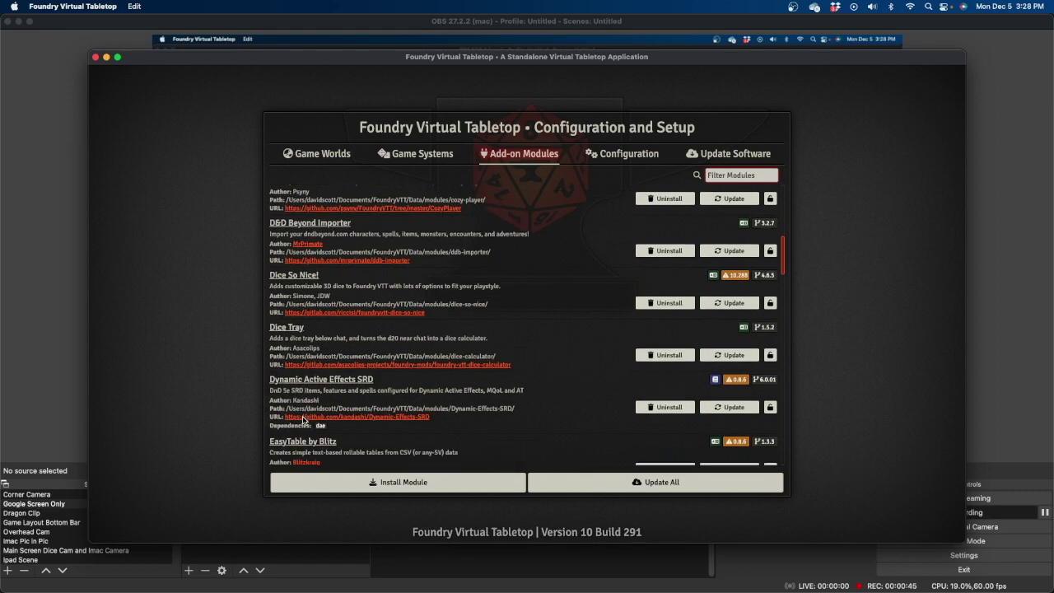
scroll(324, 388, "down", 14)
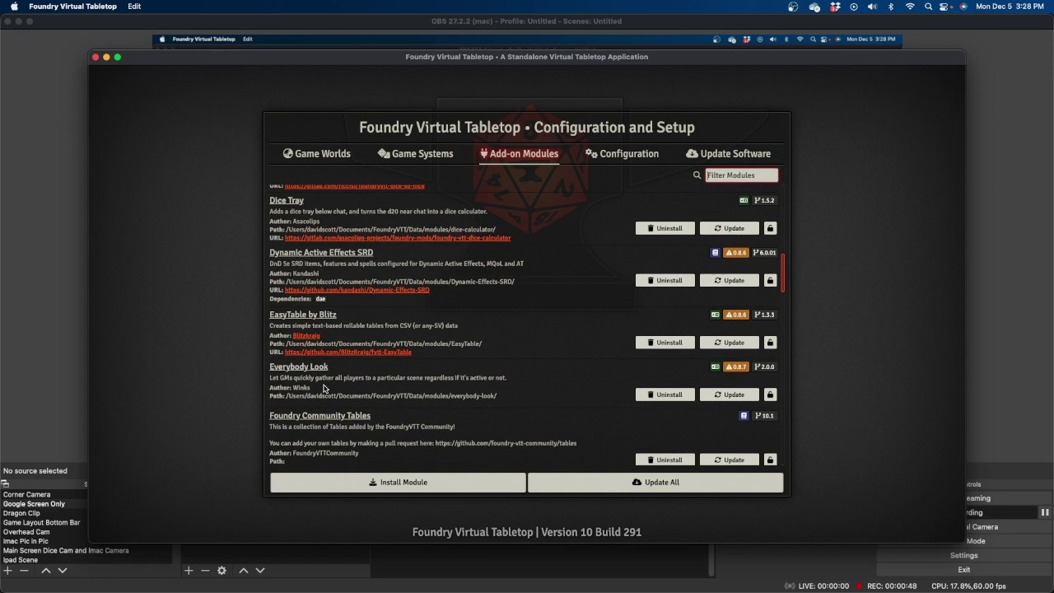
scroll(324, 389, "down", 14)
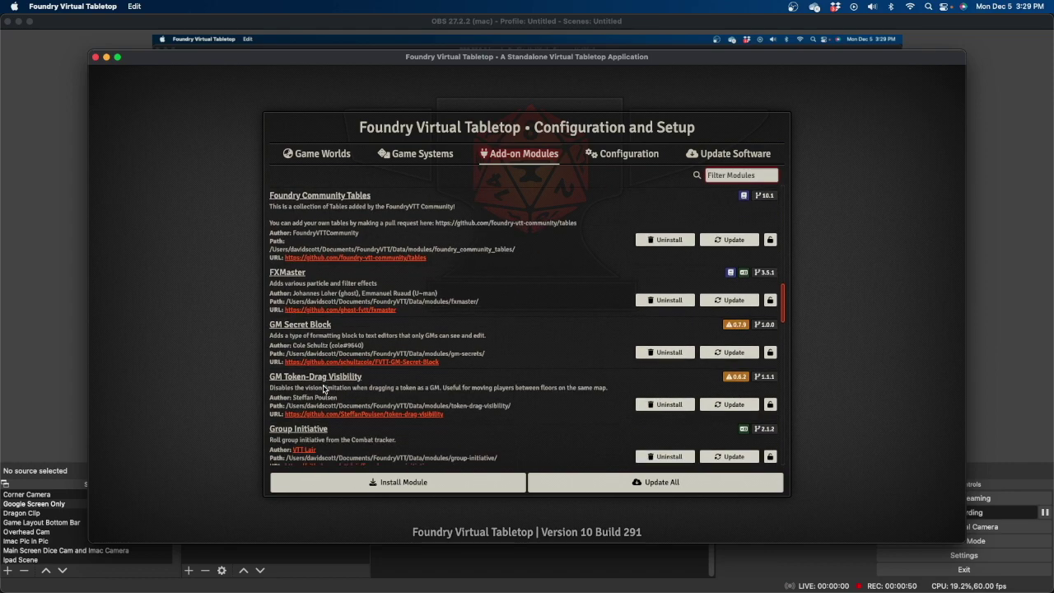
scroll(324, 389, "down", 14)
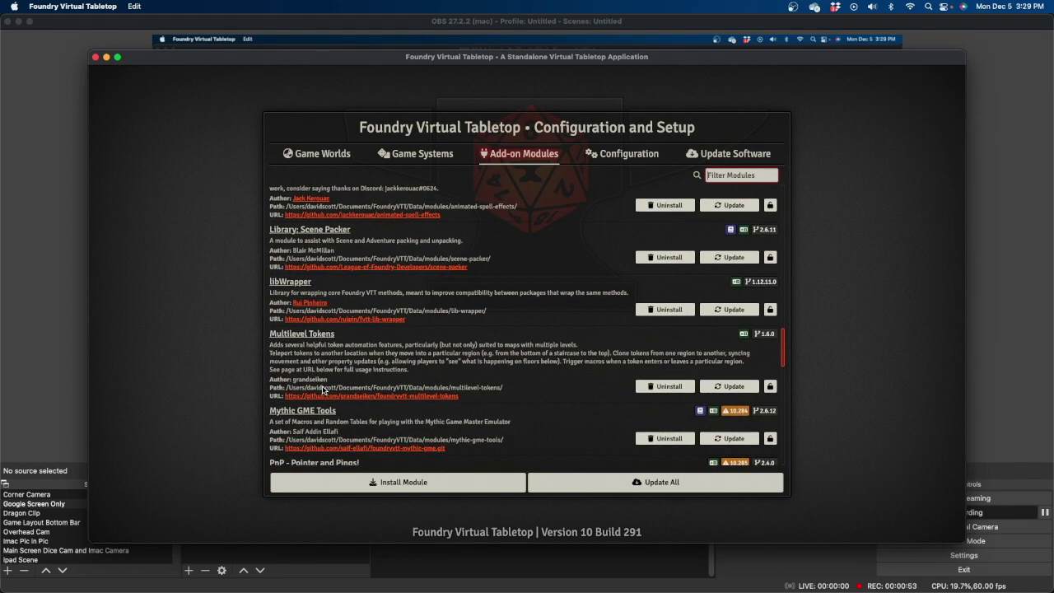
scroll(380, 346, "down", 1)
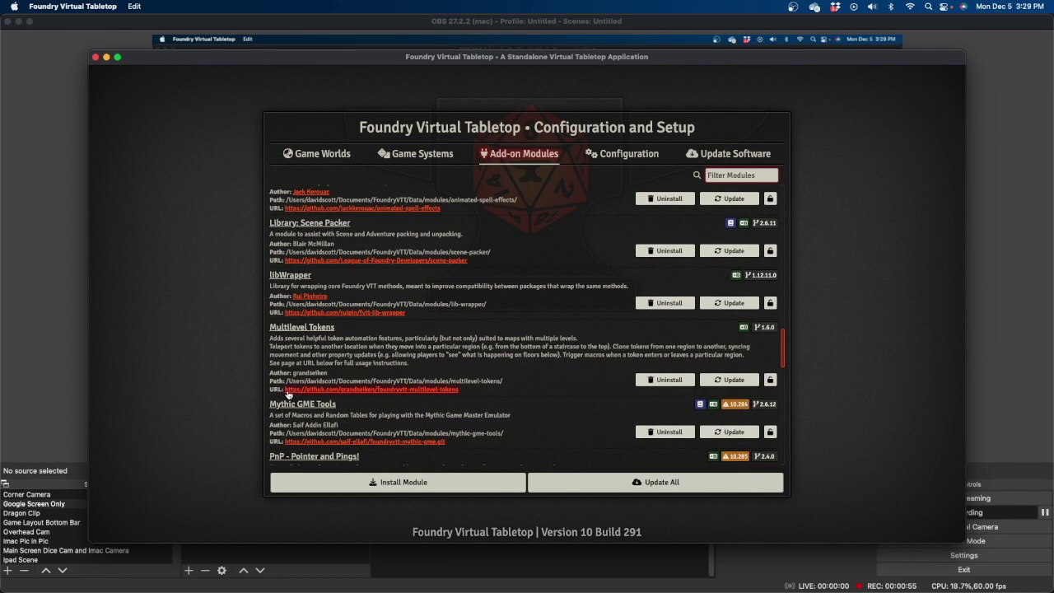
scroll(335, 417, "down", 15)
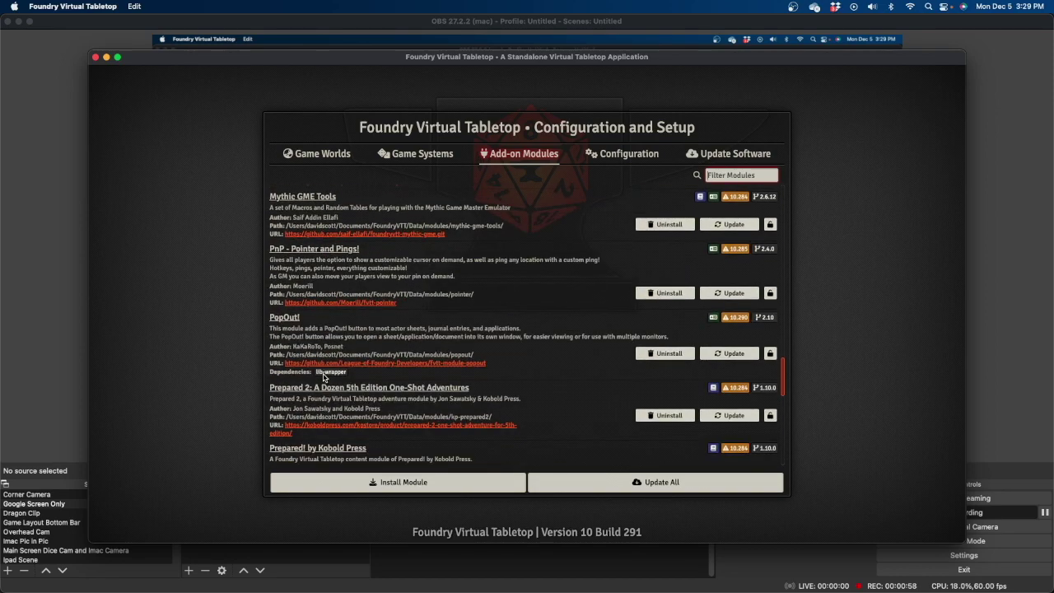
scroll(312, 374, "down", 20)
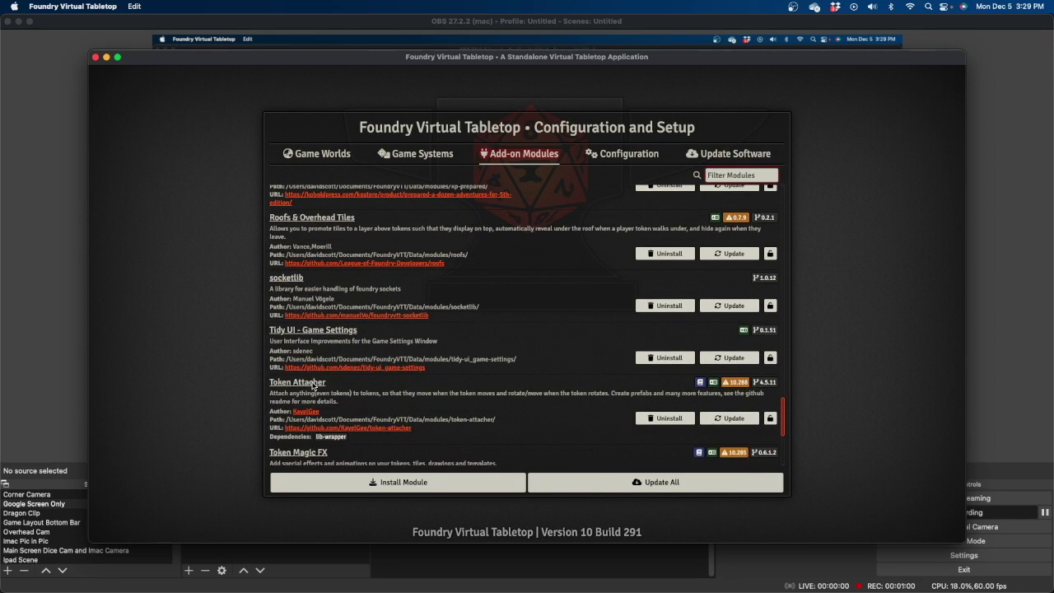
scroll(313, 384, "down", 15)
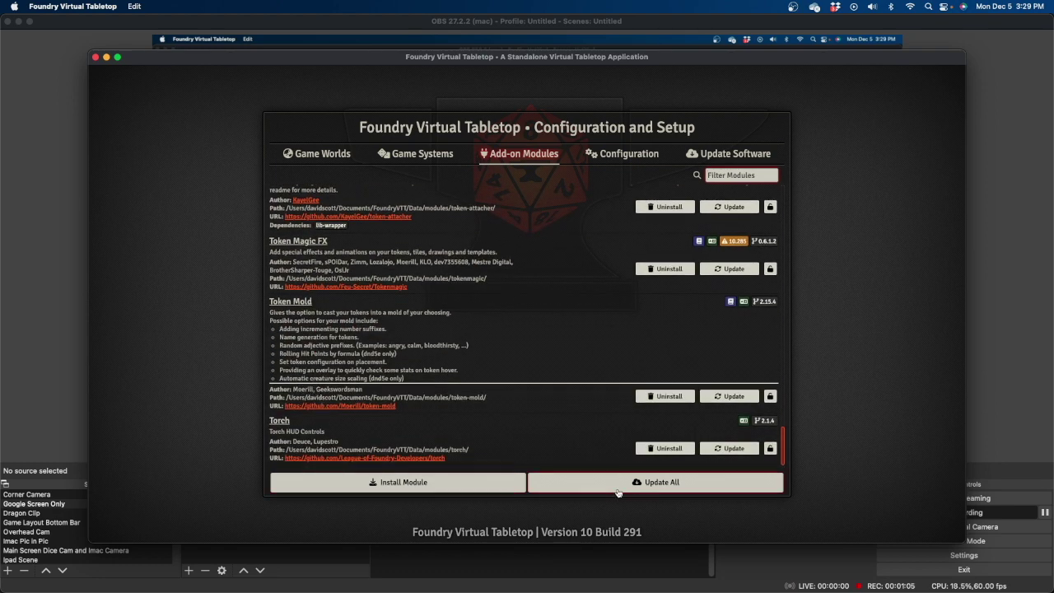
left_click(835, 153)
left_click(315, 155)
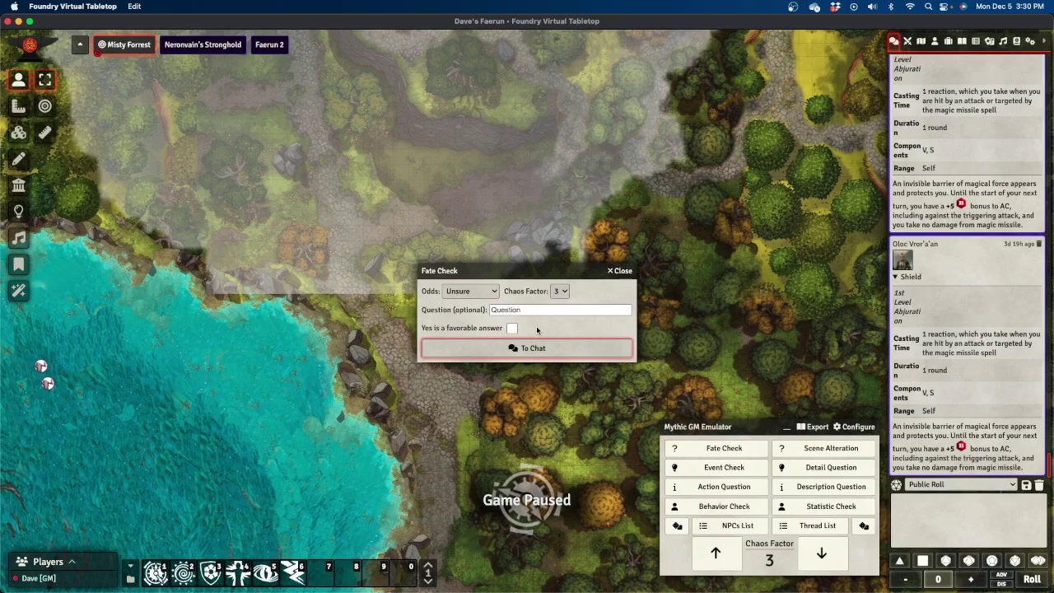
Set the Fate Check's odds to Very unlikely and its chaos factor to 5.
left_click(492, 292)
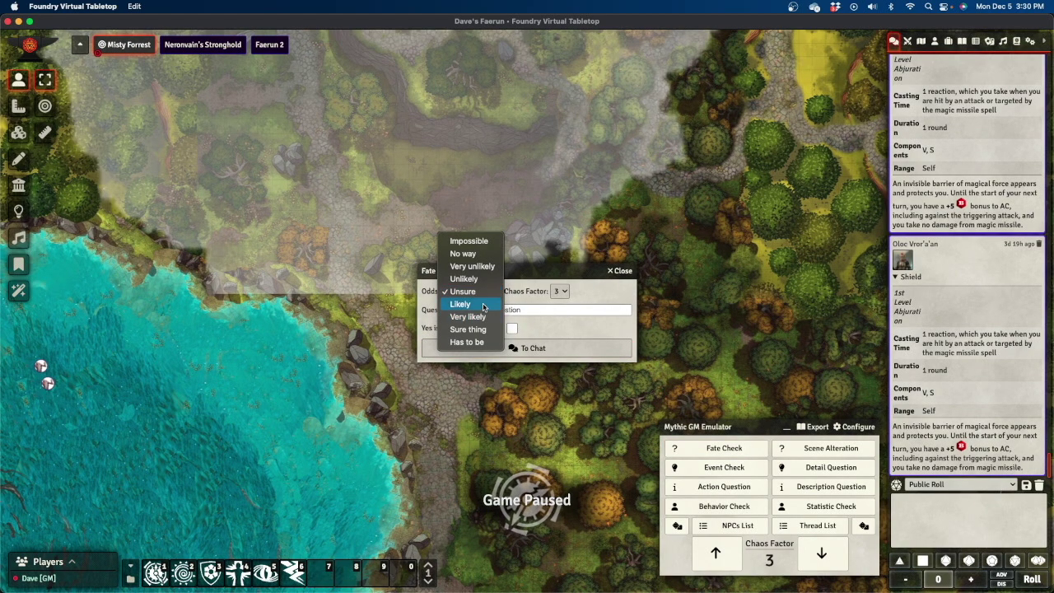
left_click(481, 267)
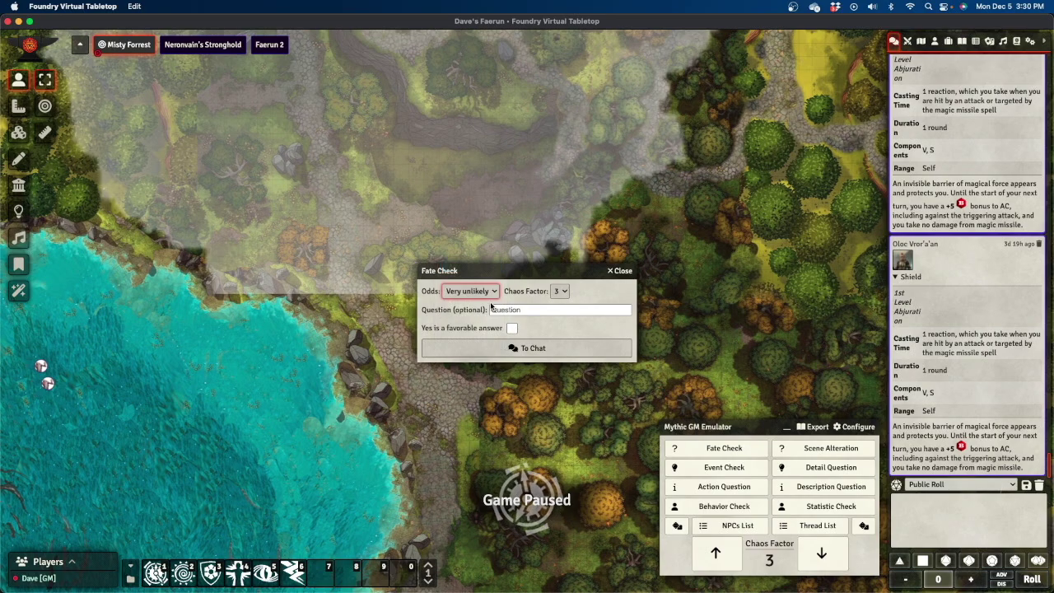
left_click(563, 292)
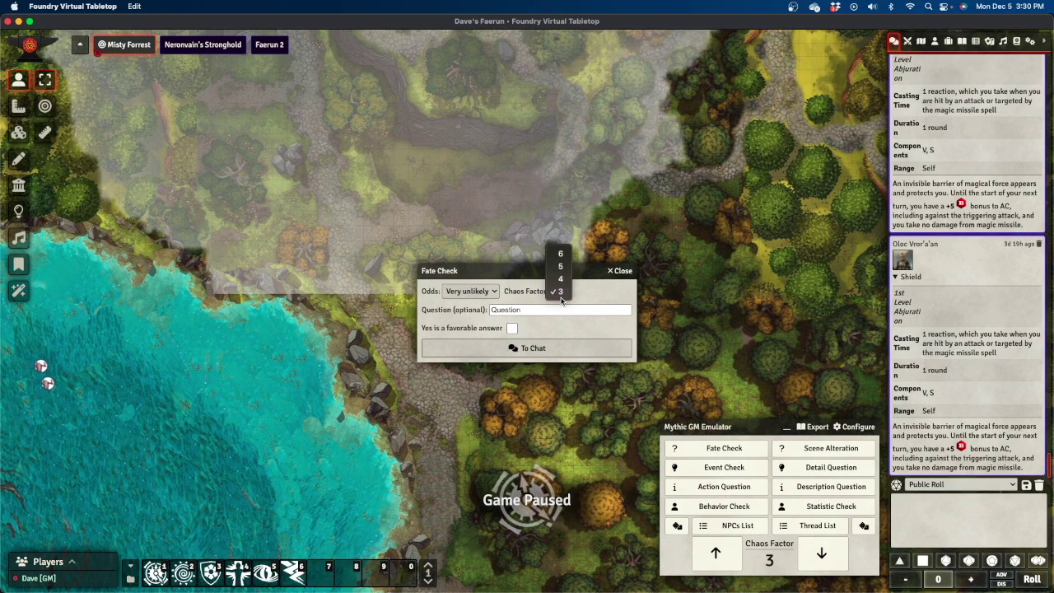
left_click(560, 267)
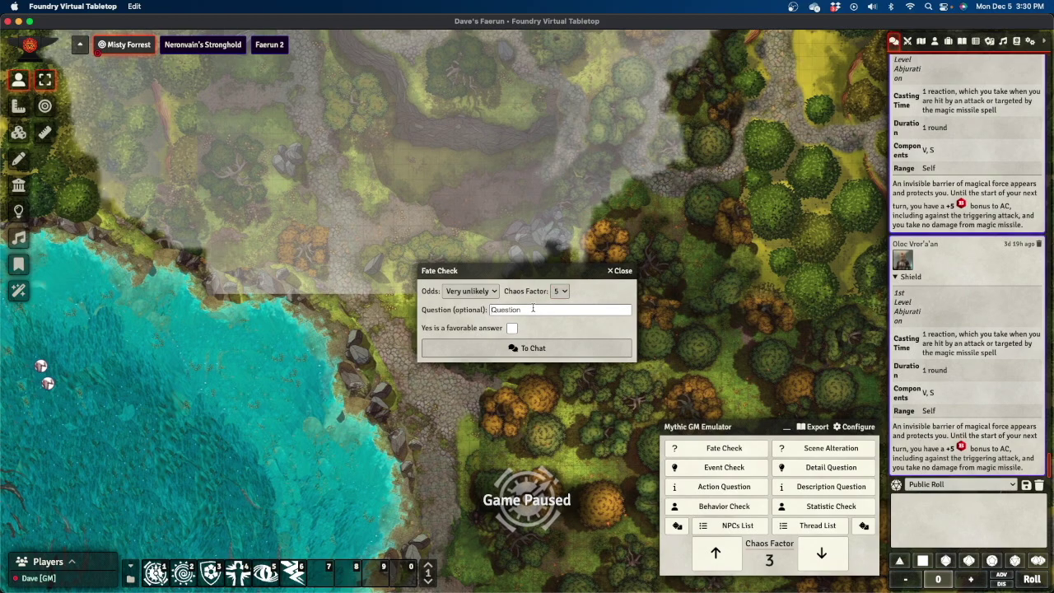
Enter the Fate Check question "Can the party take a short rest?", mark yes as the favorable answer and send it to chat.
left_click(533, 308)
type("Can the party take a short rest?")
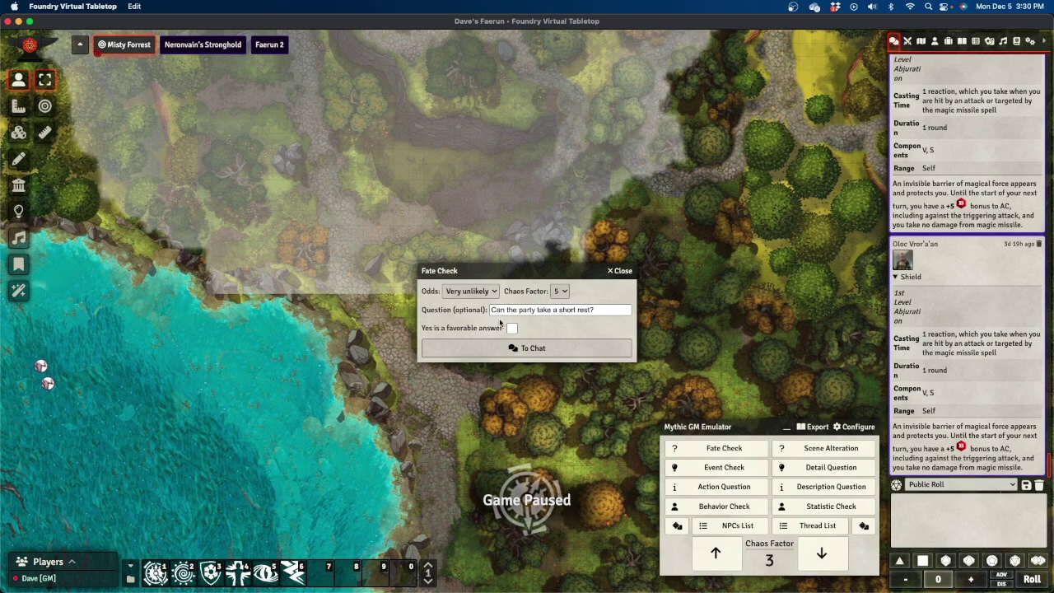
left_click(512, 328)
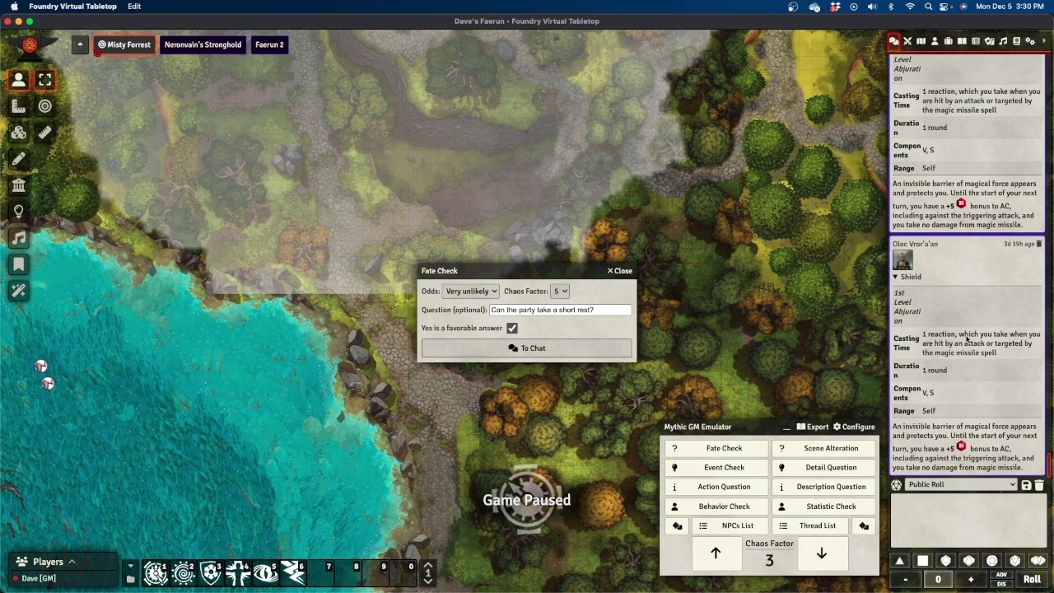
left_click(557, 349)
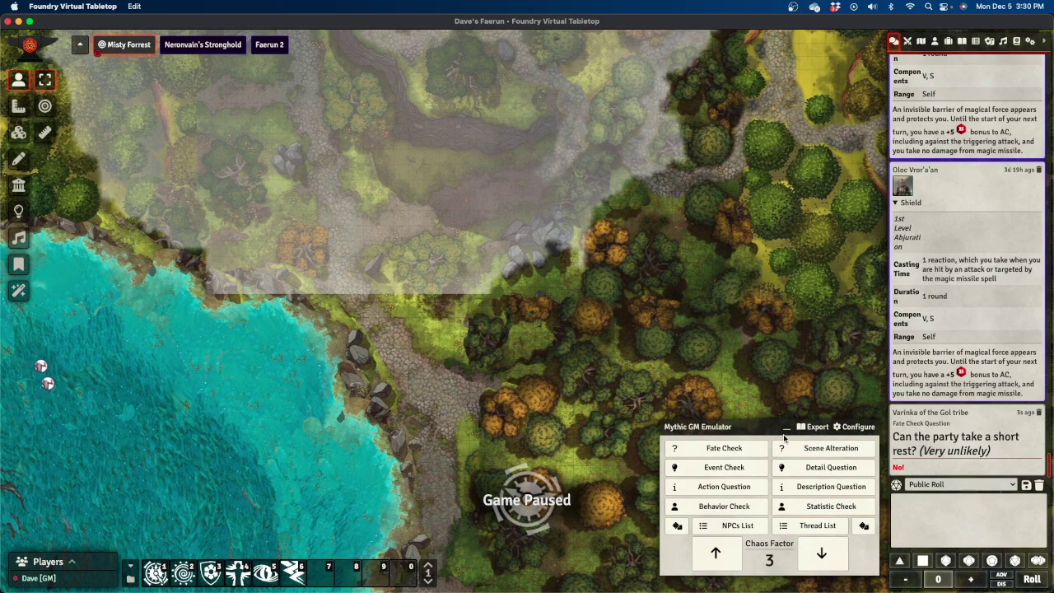
Collapse the Mythic GM Emulator window, move it next to the stone path on the map and expand it again.
double_click(717, 427)
left_click_drag(709, 428, 541, 390)
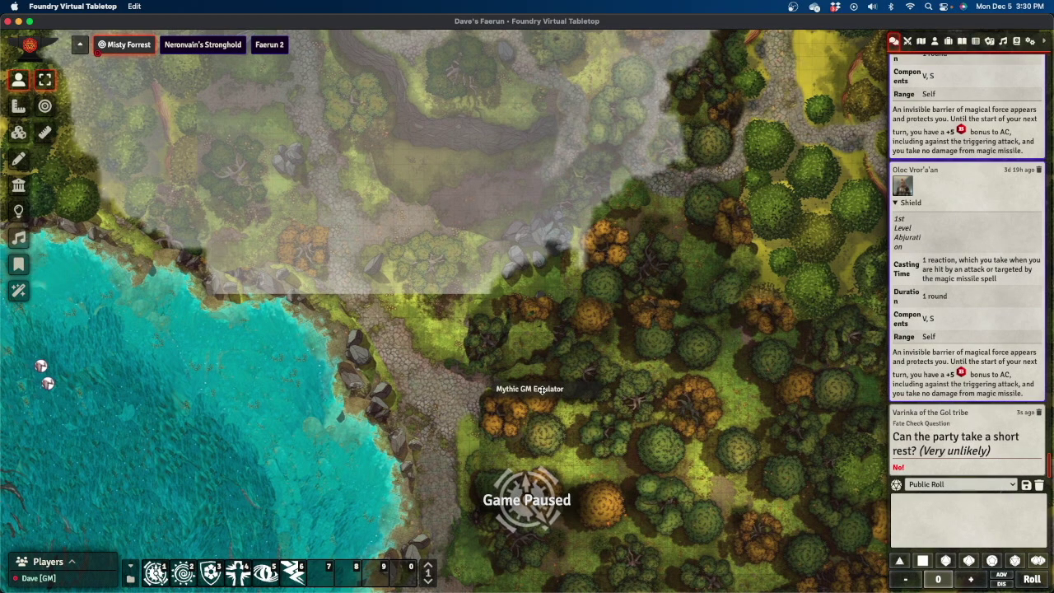
left_click(542, 390)
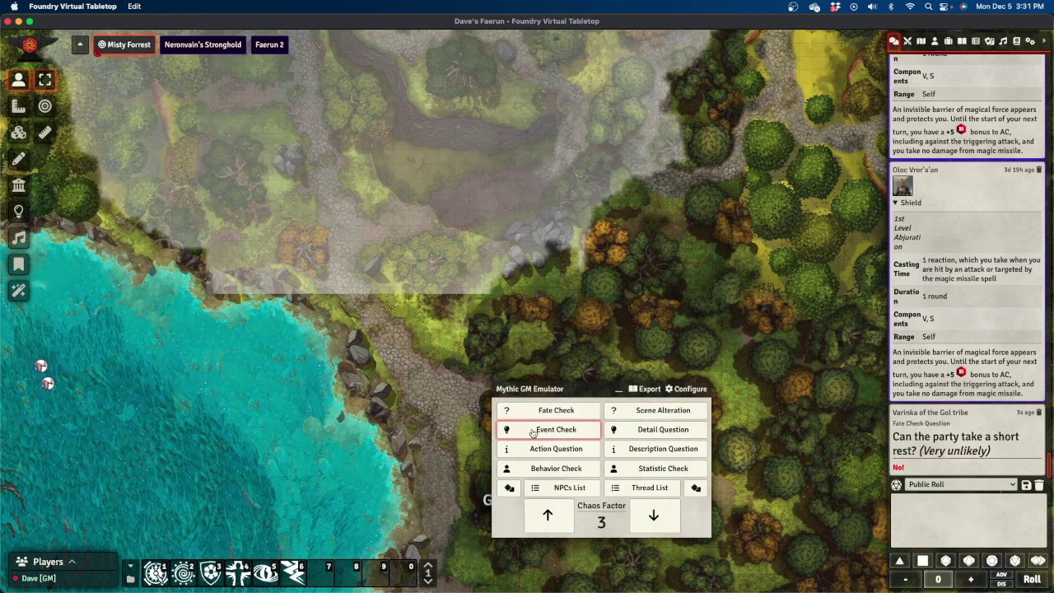
Collapse the Mythic GM Emulator window and park it beside the macro hotbar.
left_click(558, 390)
left_click_drag(551, 389, 501, 566)
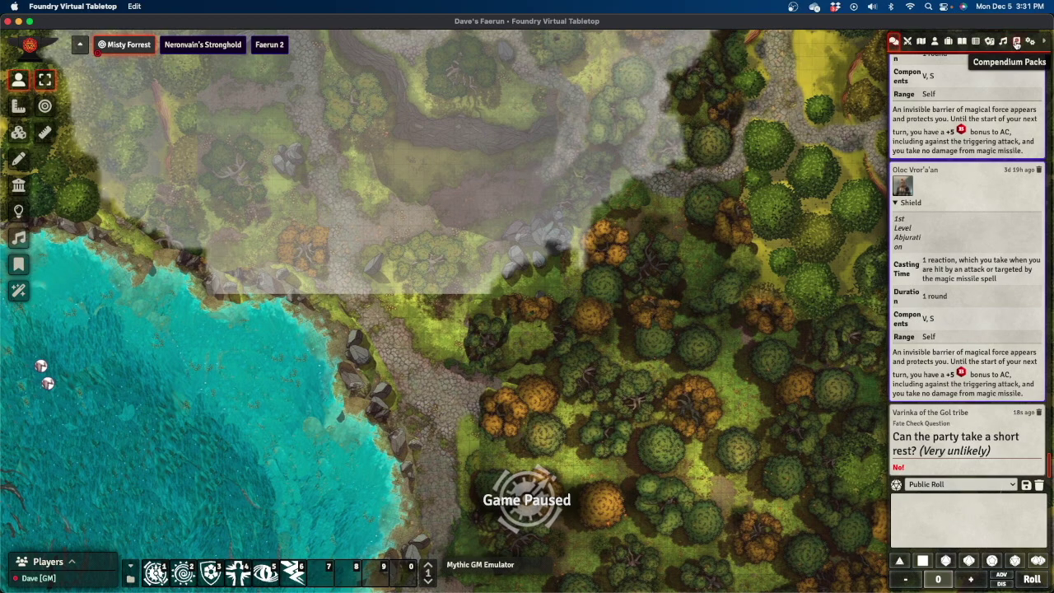
Examine the world's full list of active and inactive modules in Module Management, and close it.
left_click(1029, 44)
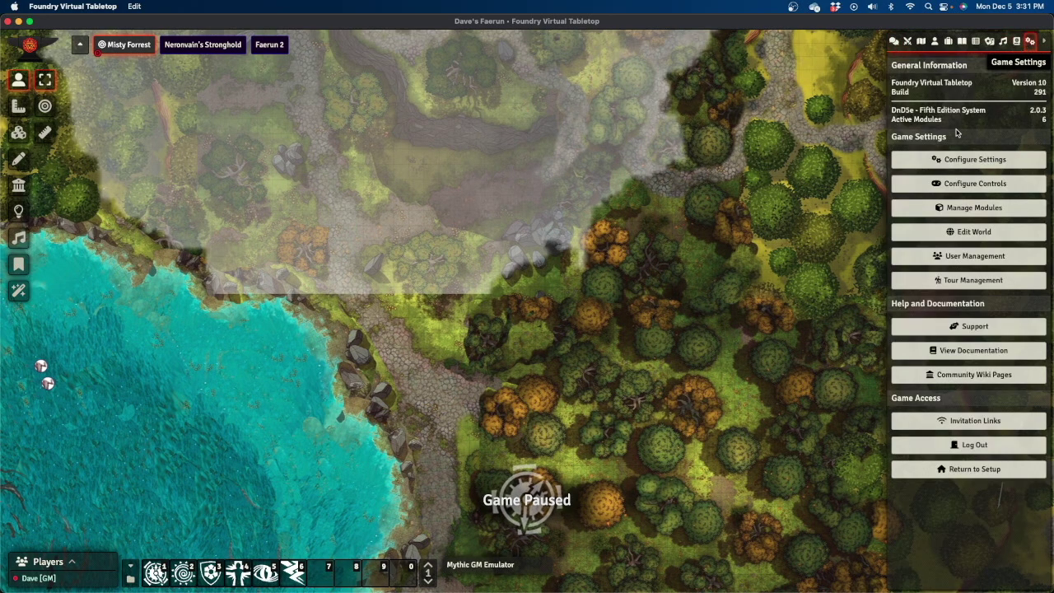
left_click(970, 211)
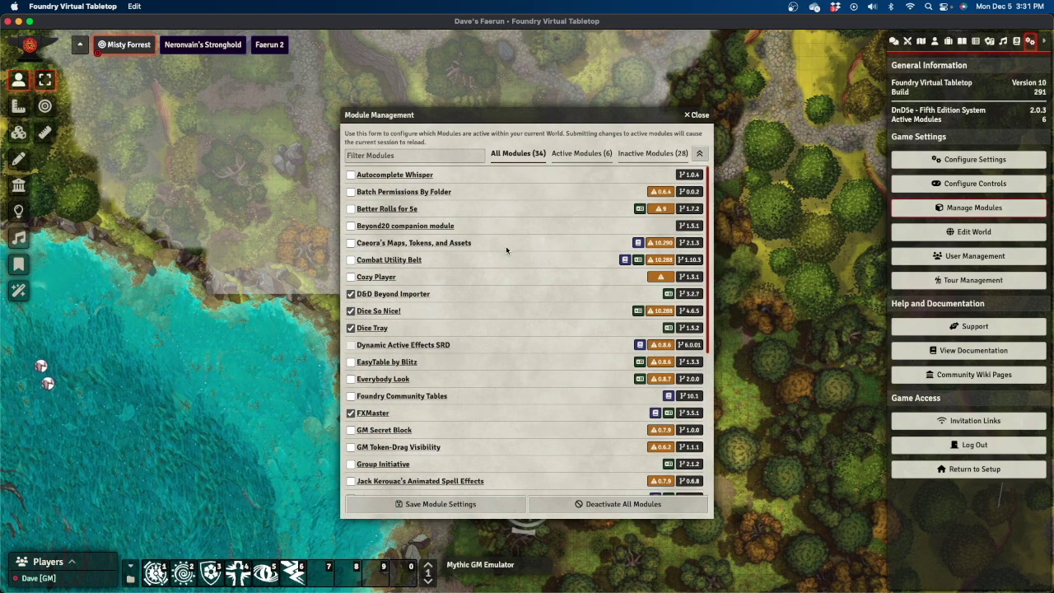
scroll(484, 269, "down", 2)
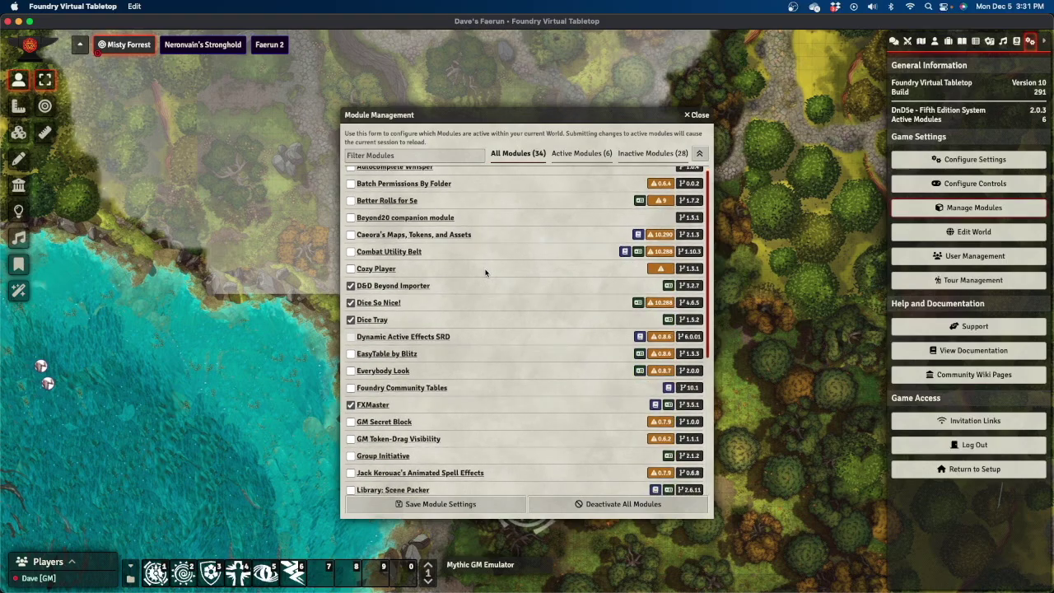
scroll(485, 271, "down", 3)
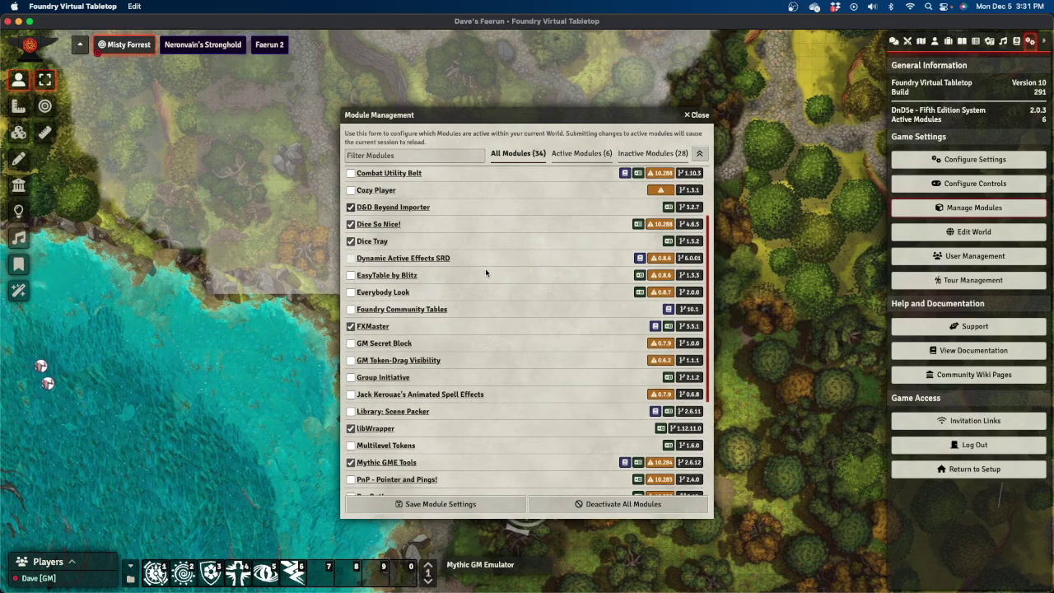
scroll(485, 271, "down", 2)
scroll(485, 268, "down", 5)
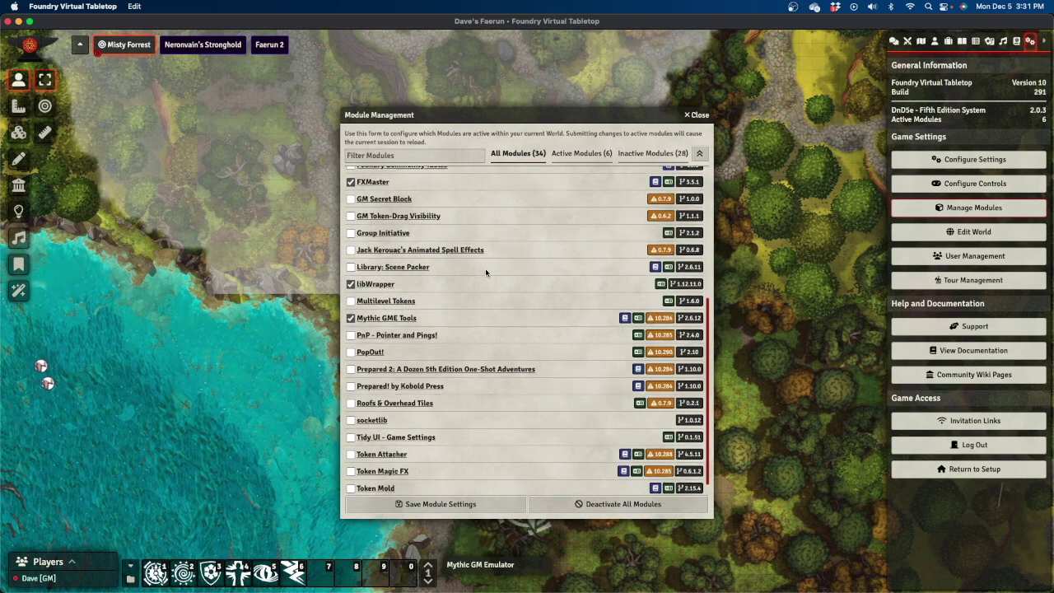
scroll(485, 268, "down", 1)
scroll(495, 285, "up", 10)
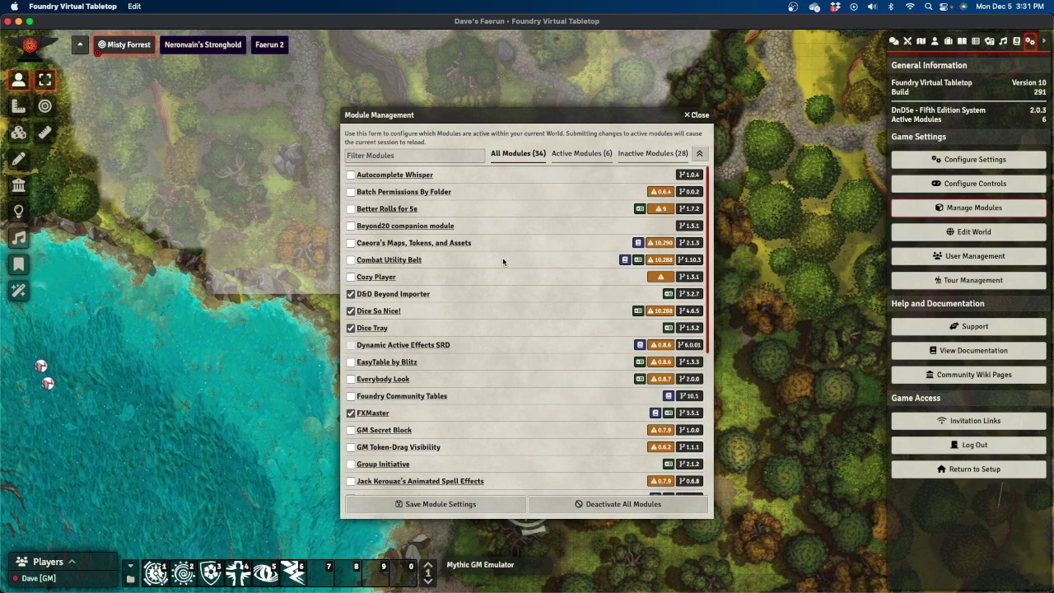
left_click(699, 116)
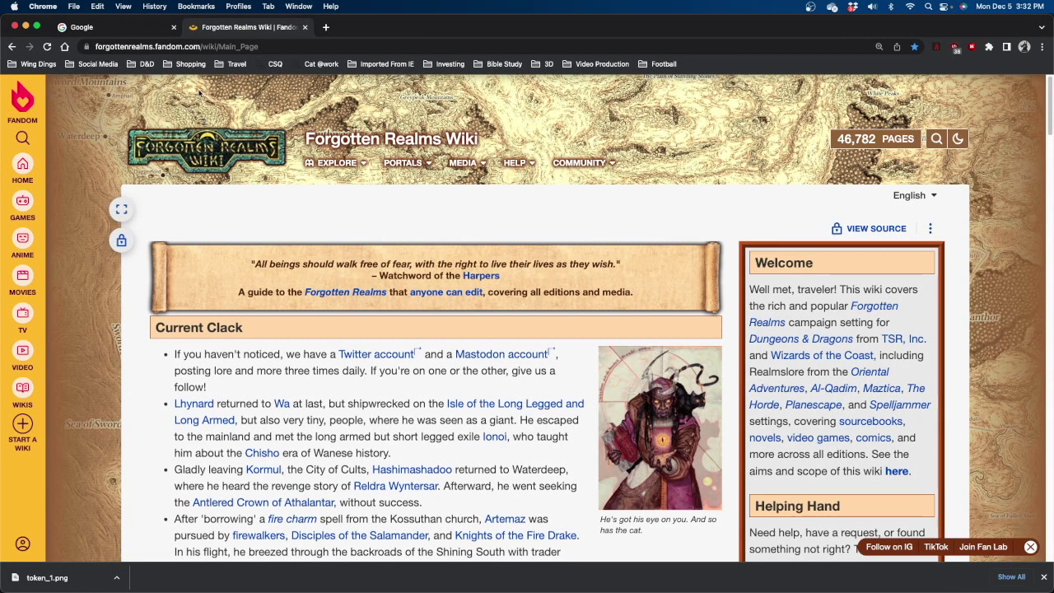
Load the Forgotten Realms Wiki from the D&D bookmarks in Chrome and search the wiki for Waterdeep.
left_click(144, 64)
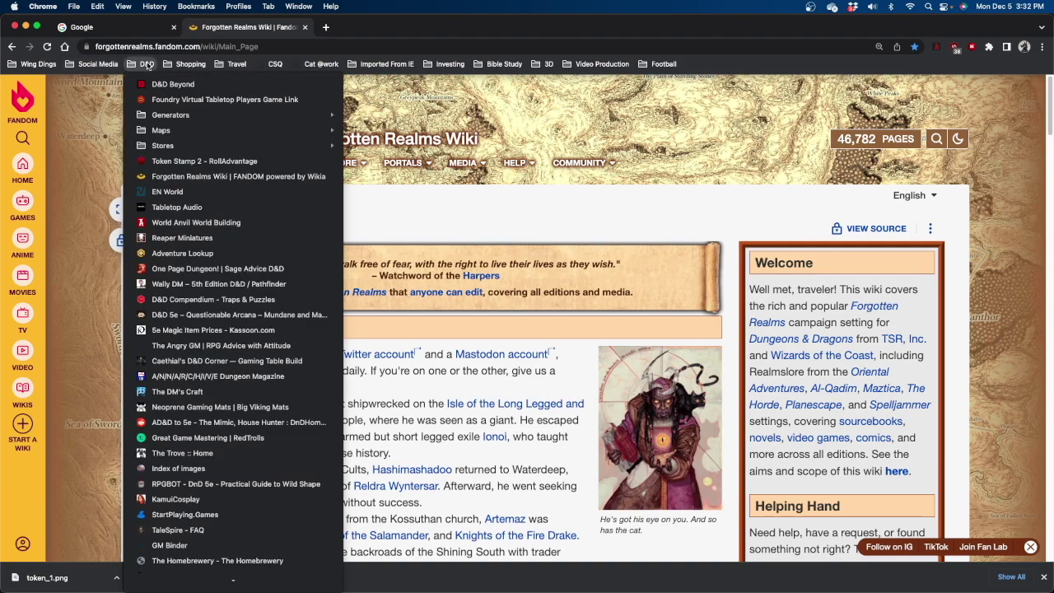
left_click(174, 178)
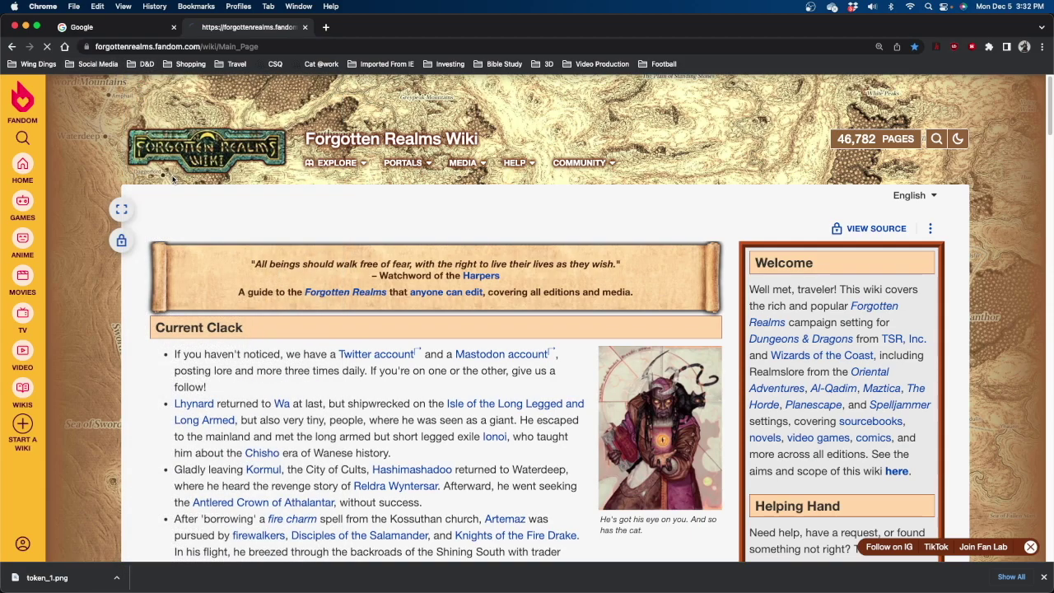
left_click(22, 137)
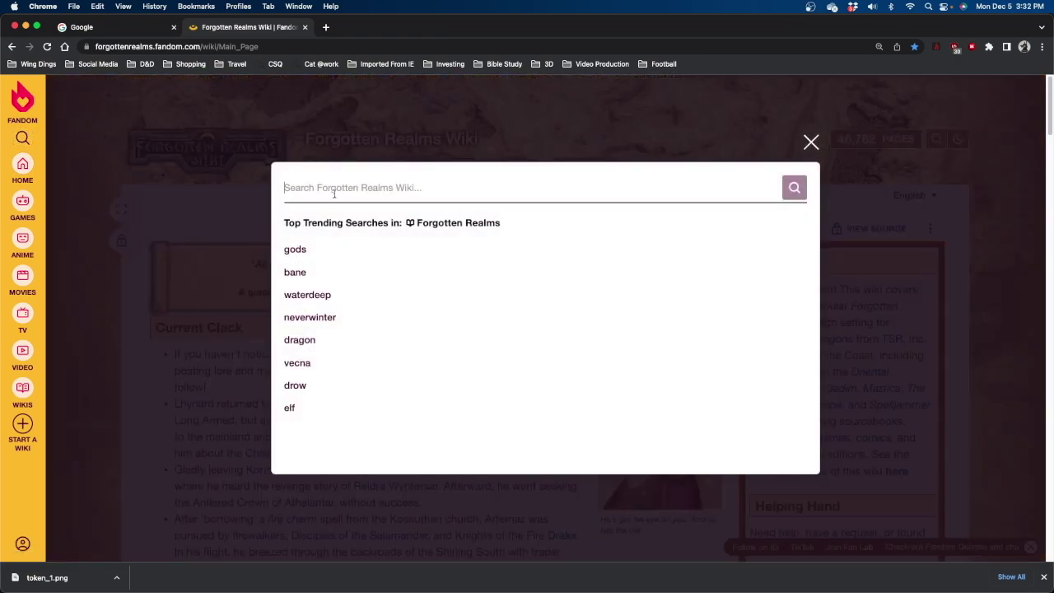
type("W")
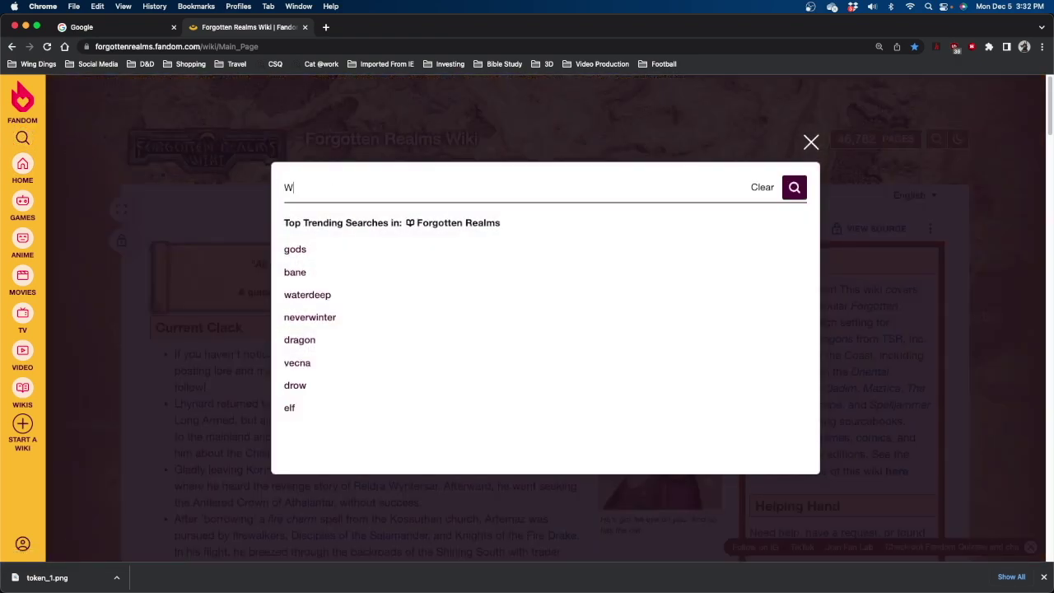
type("aterdeep")
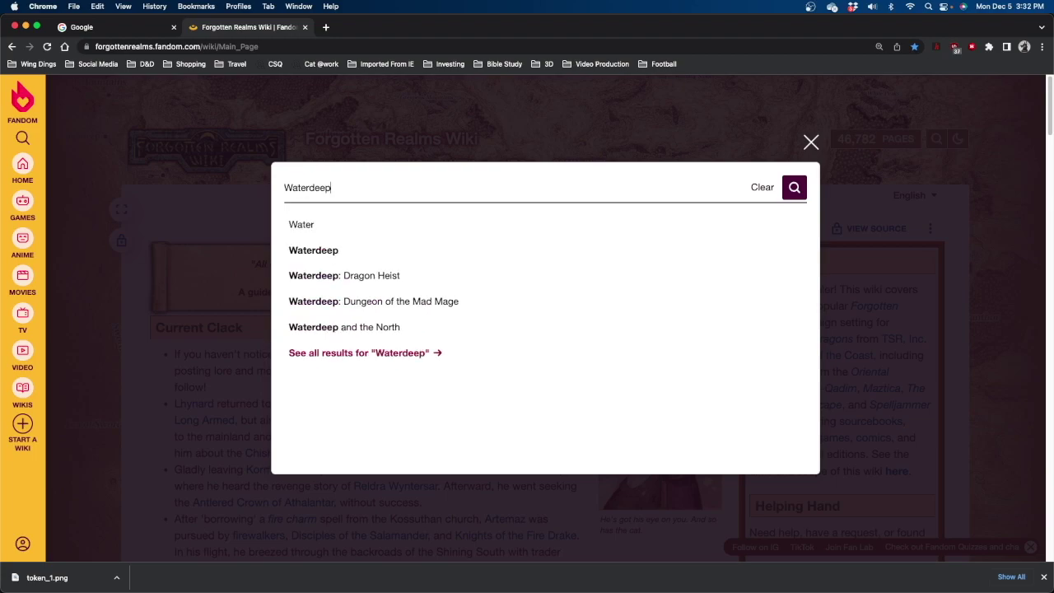
key("Return")
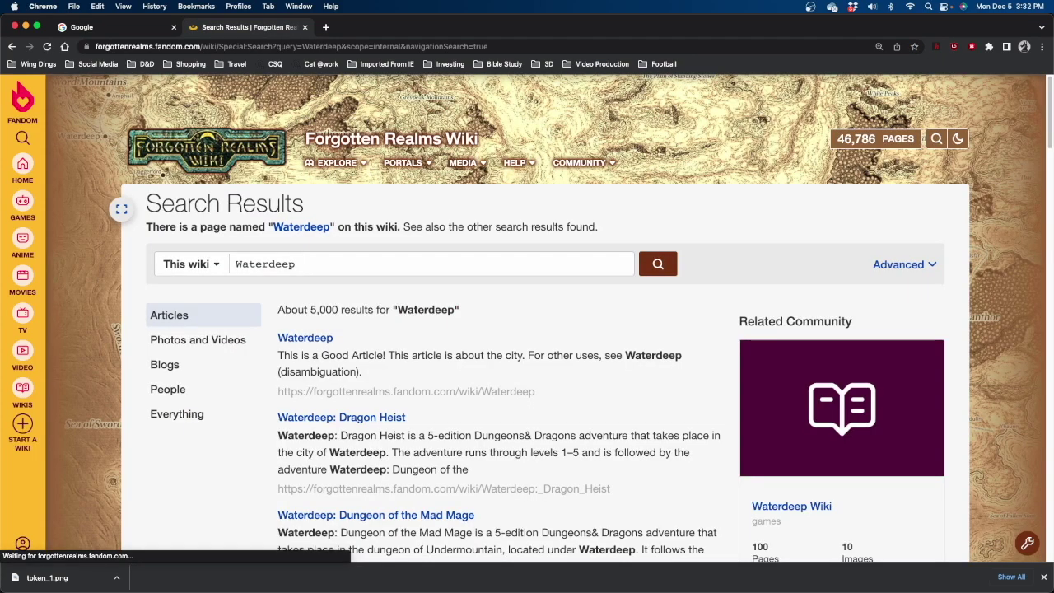
Bring up the Waterdeep city article and read down through its Government, Law & Order, Crime and Trade sections.
left_click(308, 340)
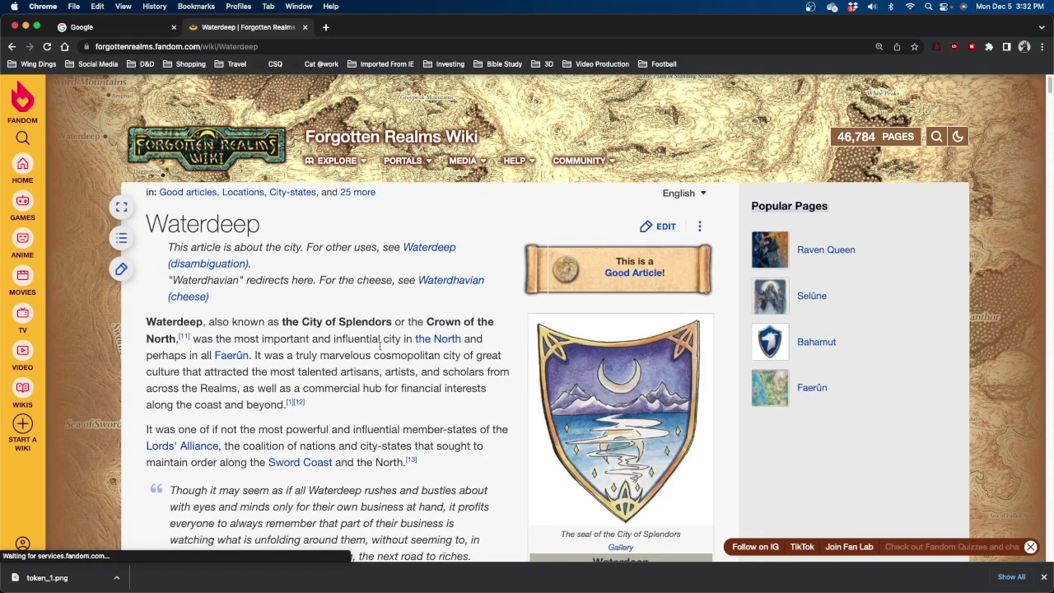
scroll(379, 347, "down", 5)
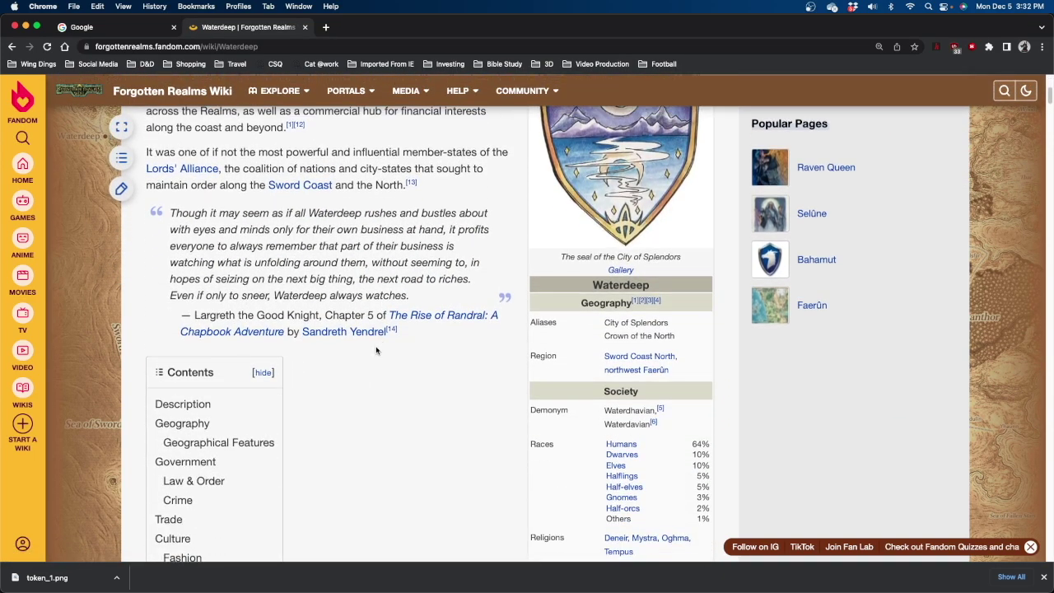
scroll(377, 346, "down", 15)
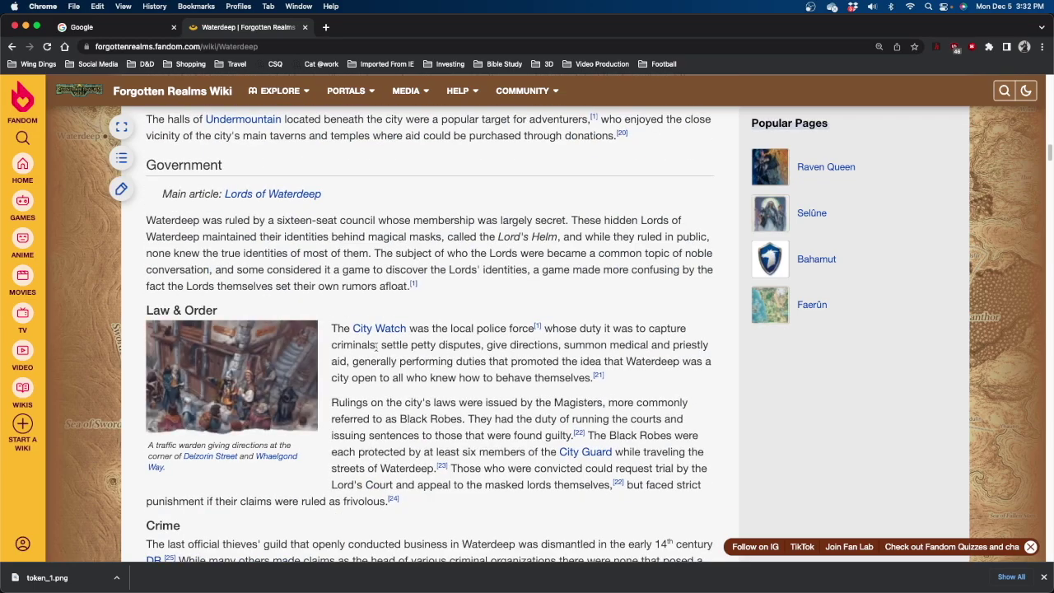
scroll(376, 346, "down", 10)
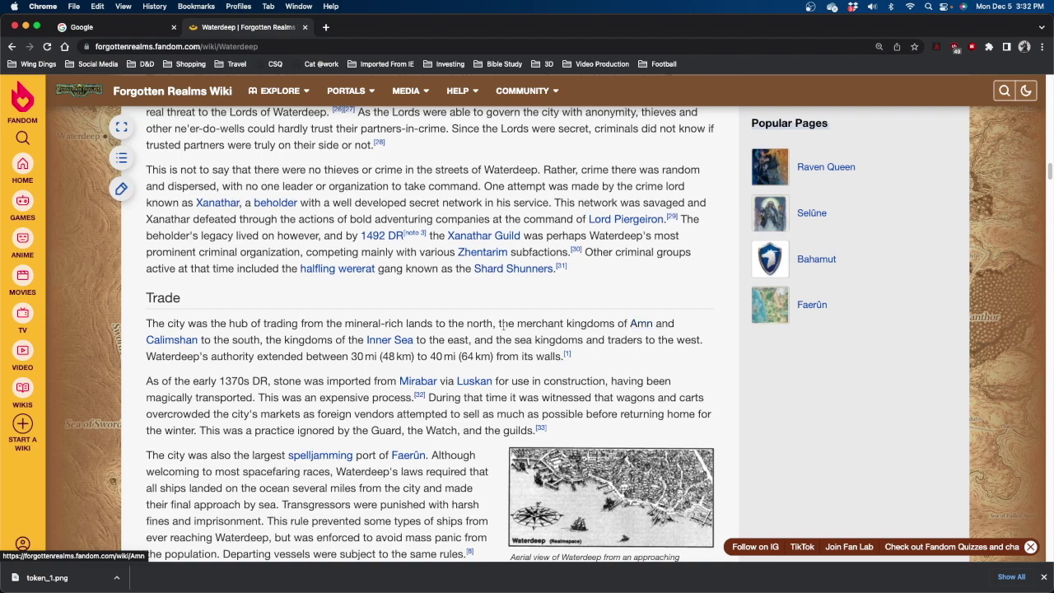
Follow the Trade section's link to the Calimshan article and examine it from the introduction through Major Cities.
left_click(163, 343)
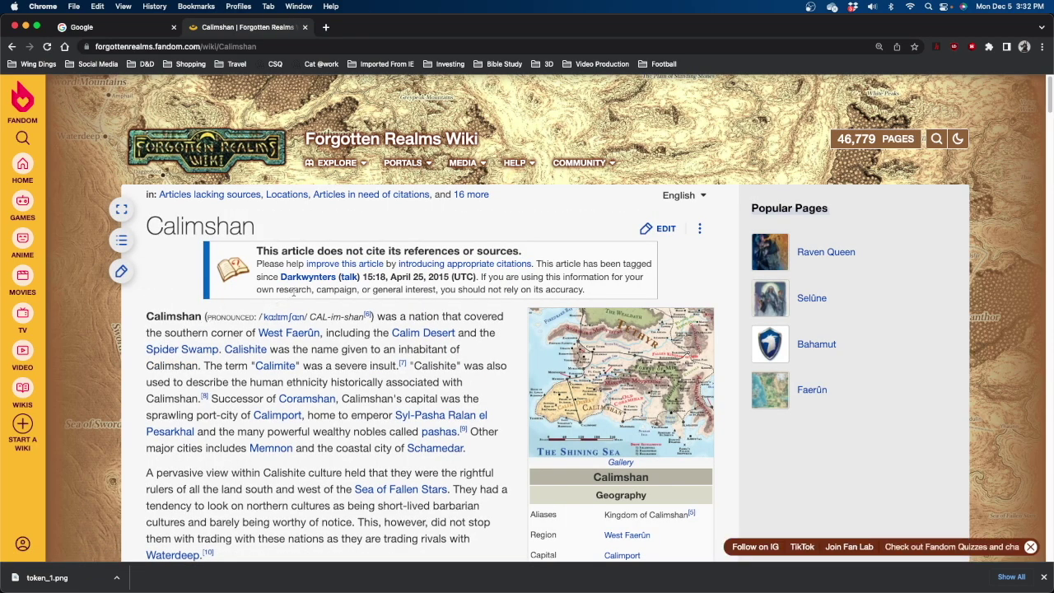
scroll(366, 452, "down", 10)
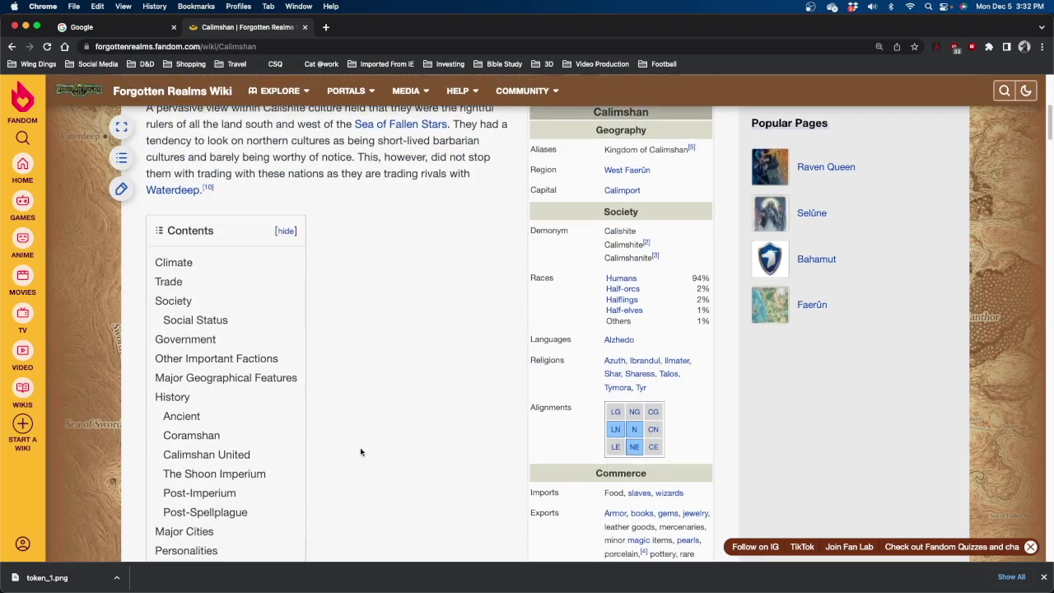
scroll(360, 452, "down", 5)
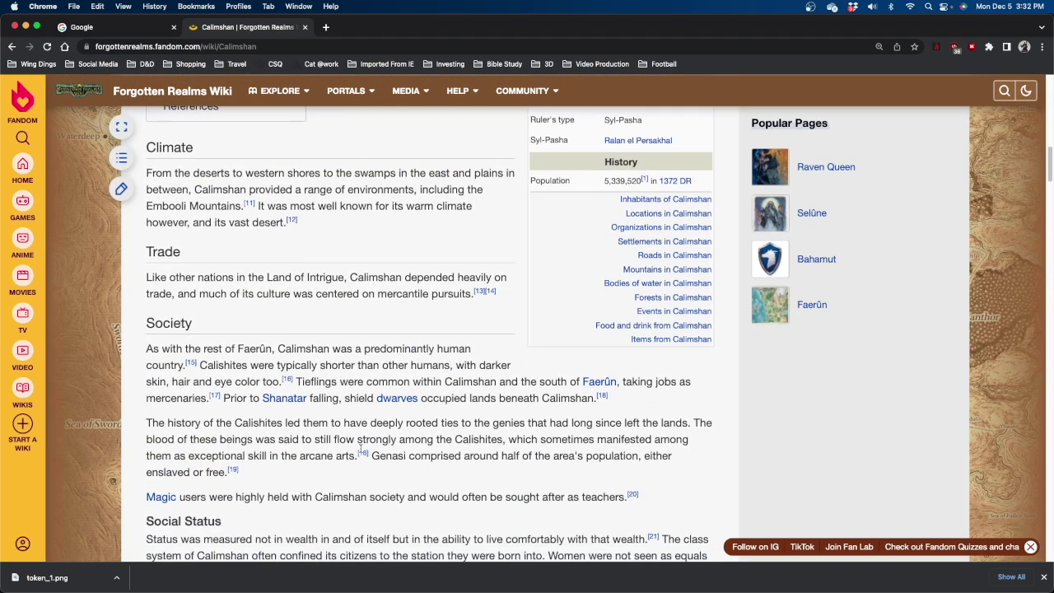
scroll(359, 451, "down", 8)
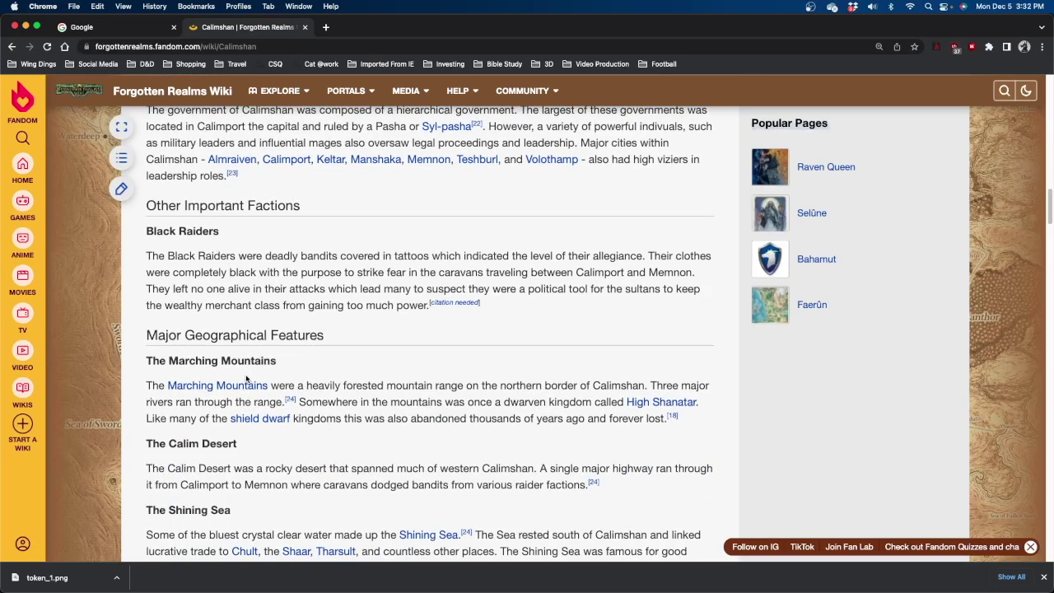
scroll(229, 387, "down", 10)
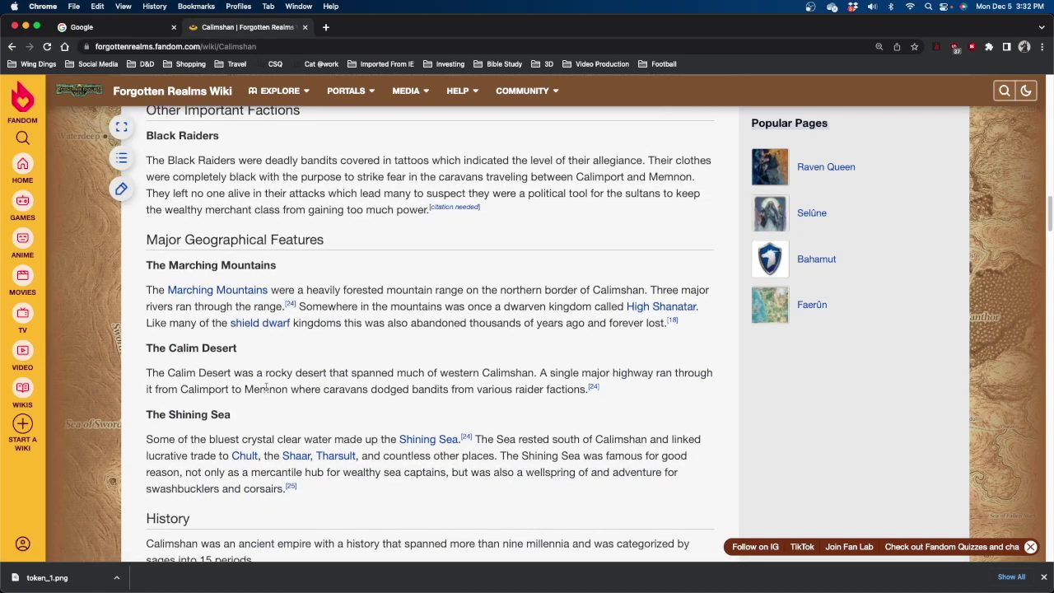
scroll(266, 387, "down", 9)
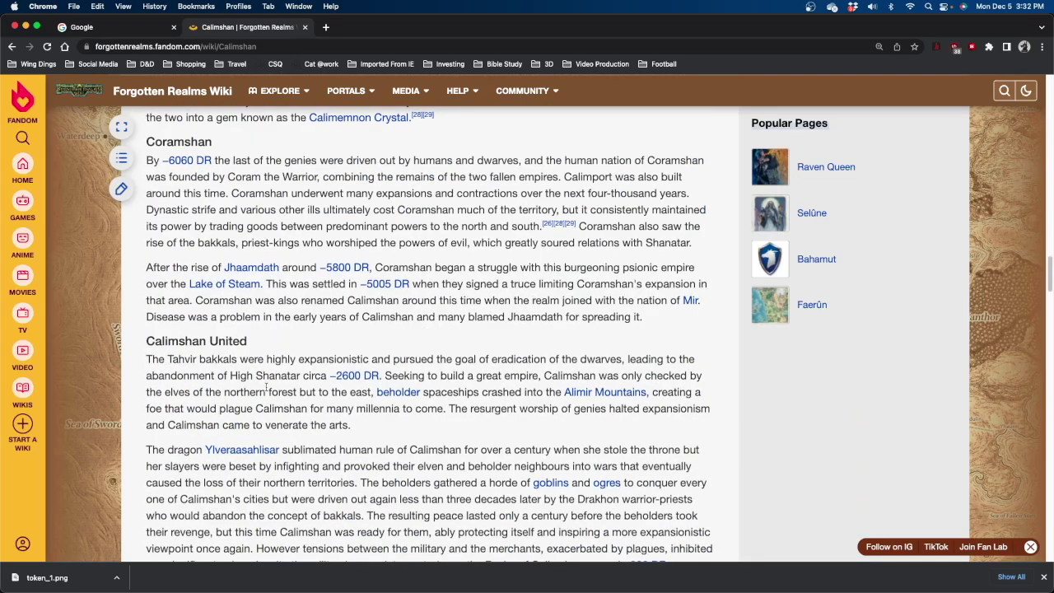
scroll(266, 387, "down", 20)
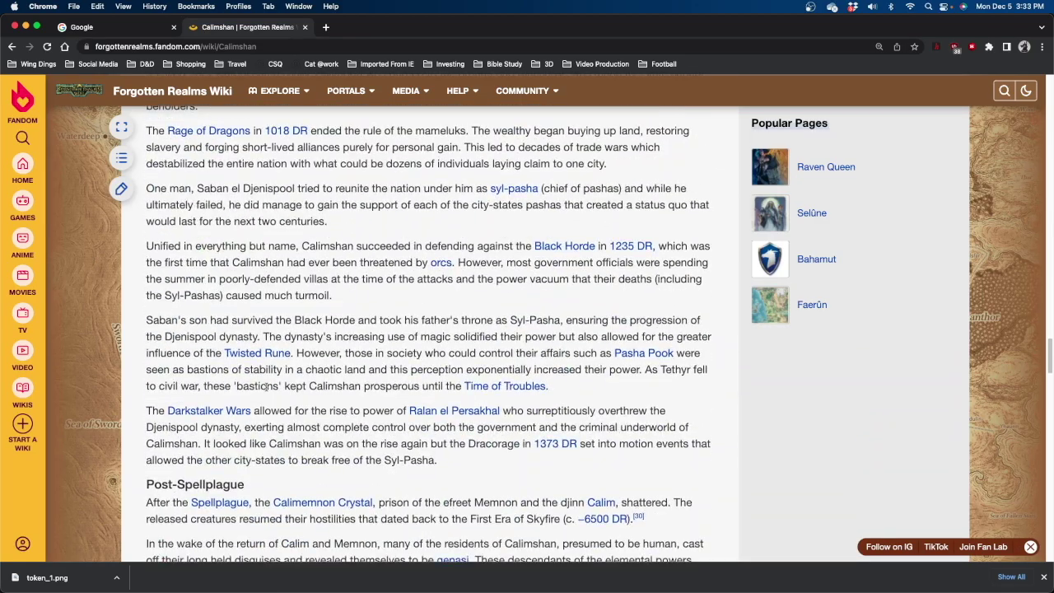
scroll(266, 387, "down", 11)
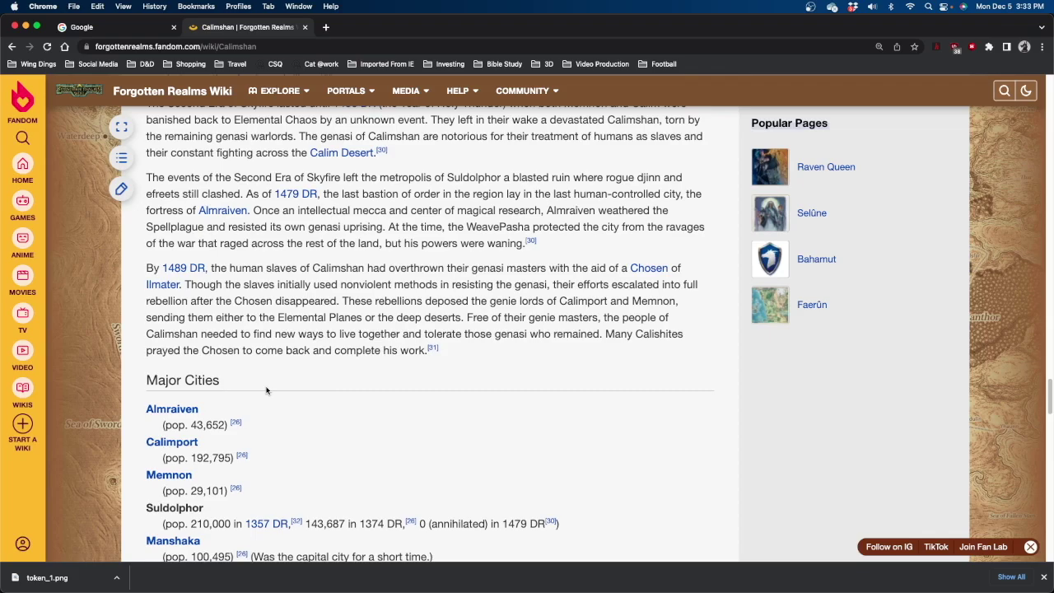
Examine the Calimshan article's appendix, background and list of references.
scroll(266, 390, "down", 11)
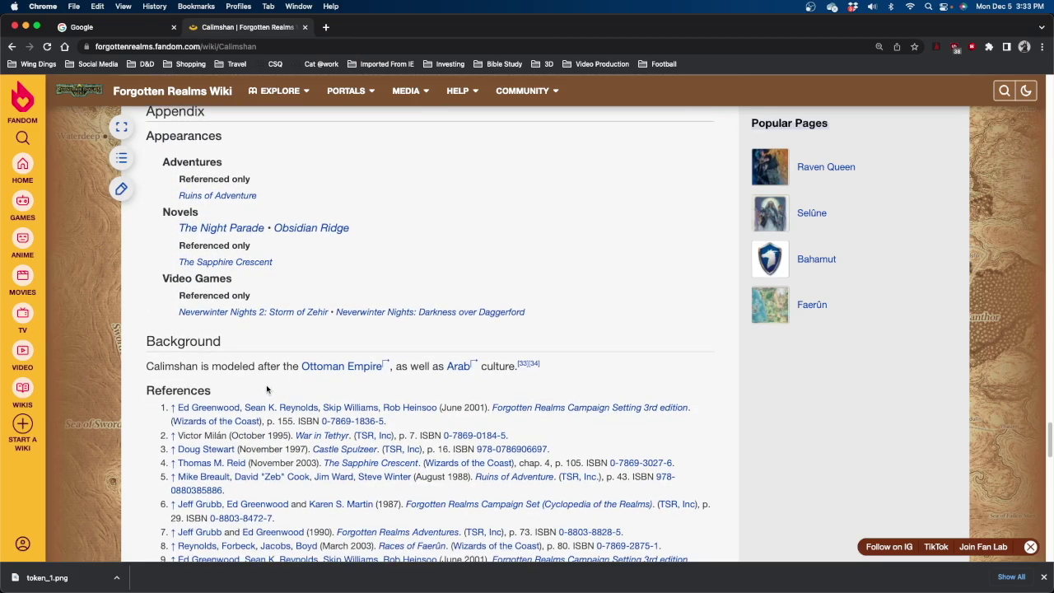
scroll(266, 390, "down", 7)
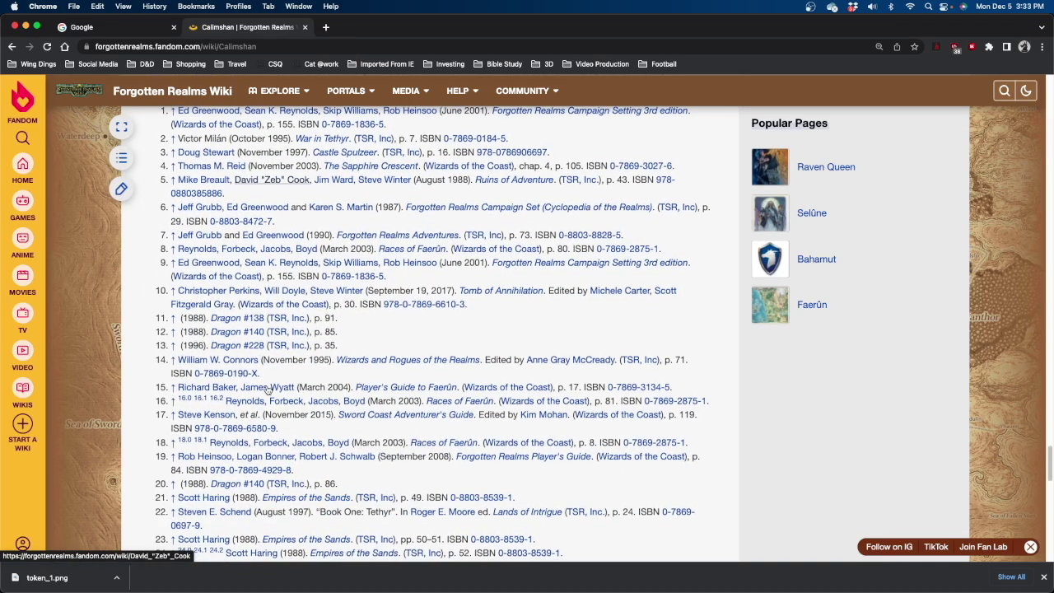
scroll(332, 353, "up", 2)
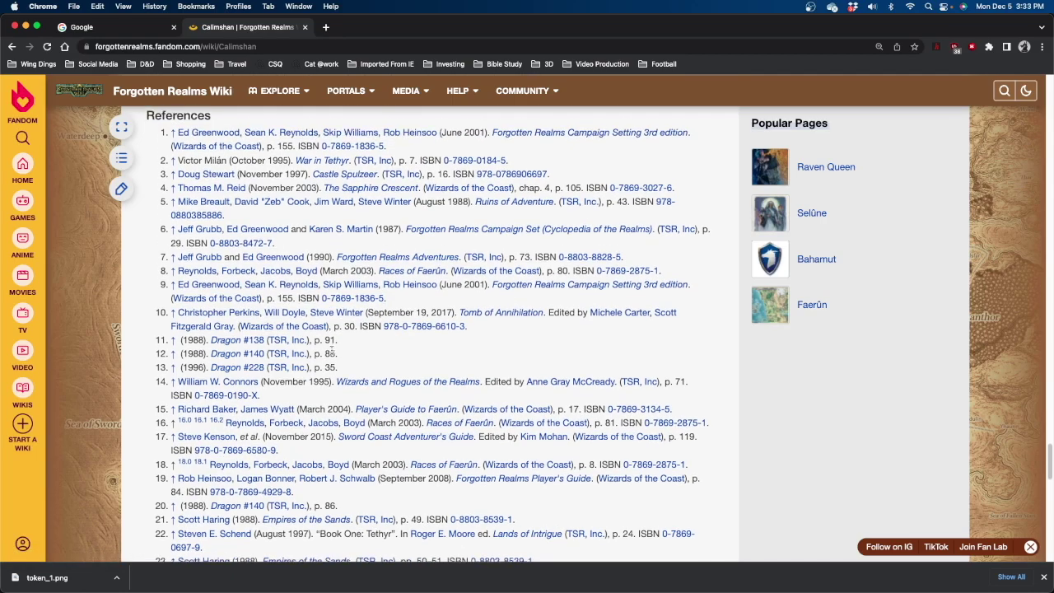
scroll(332, 356, "down", 12)
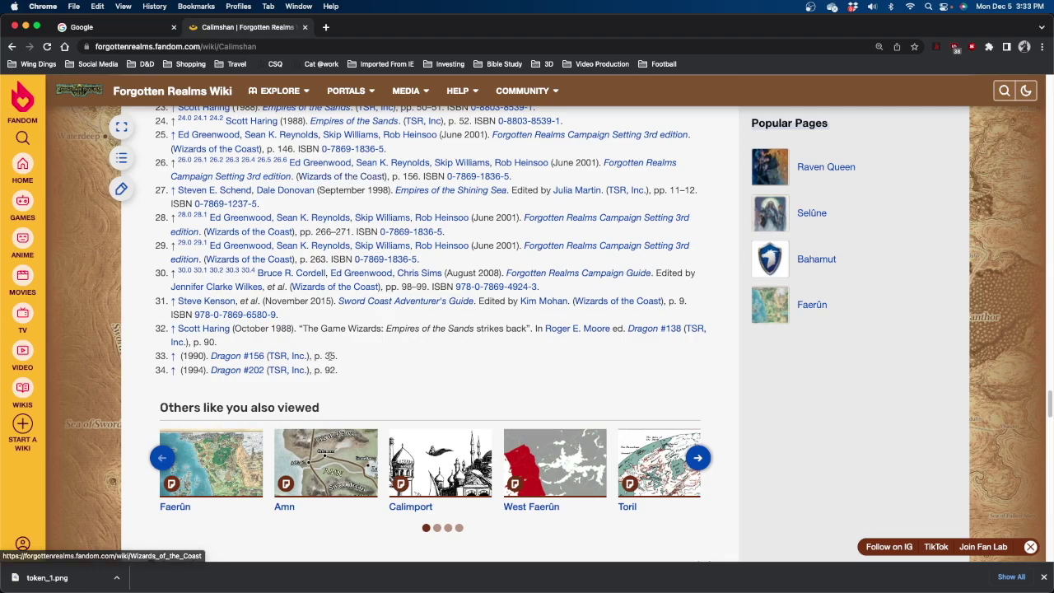
scroll(339, 362, "up", 2)
scroll(340, 362, "up", 5)
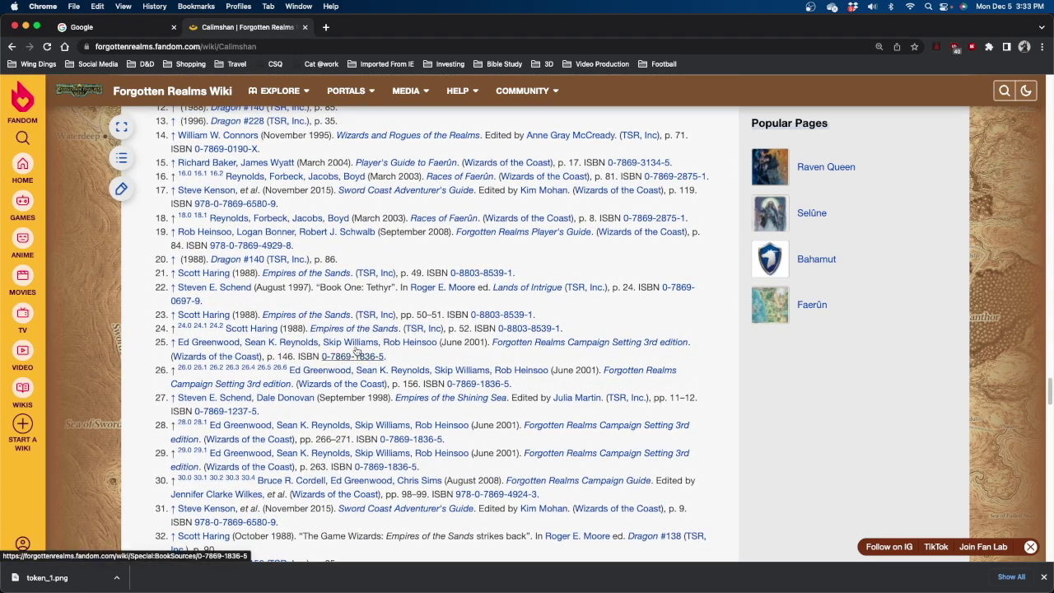
mouse_move(301, 99)
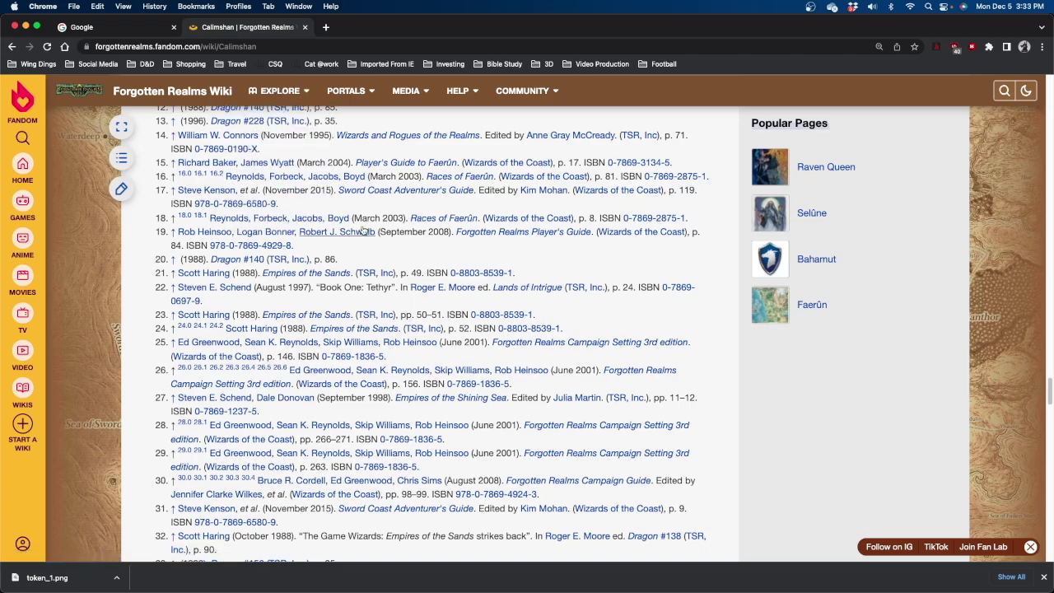
scroll(363, 233, "up", 20)
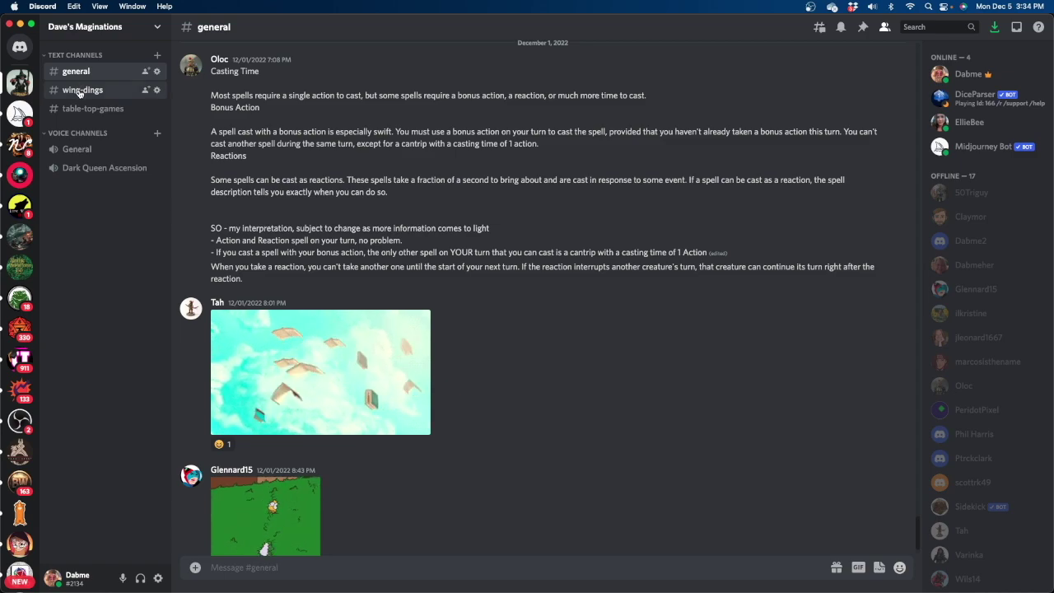
View the wing-dings and table-top-games text channels of the Dave's Maginations server in Discord.
left_click(80, 92)
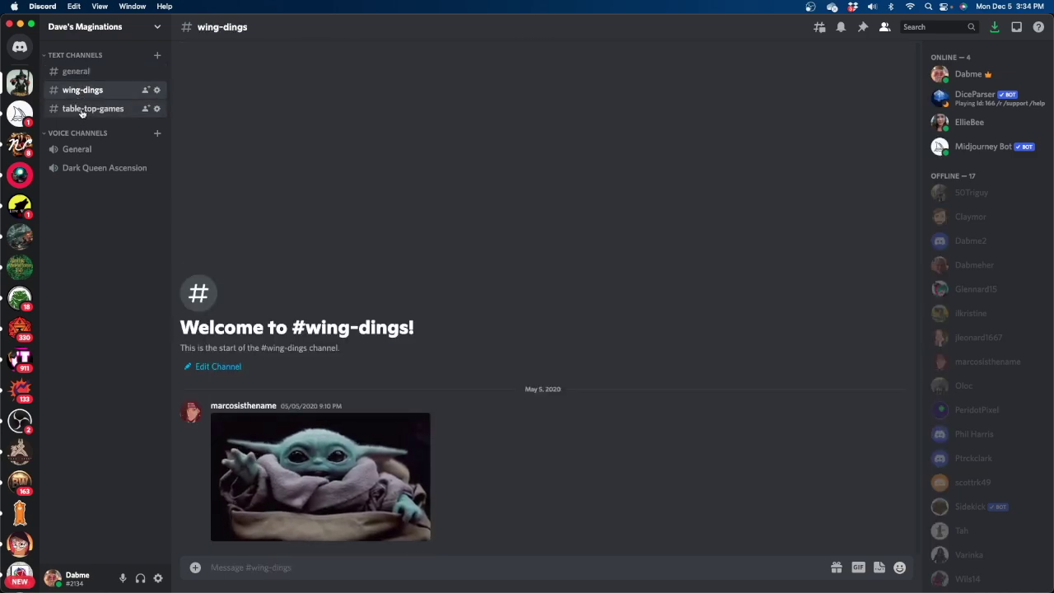
left_click(82, 110)
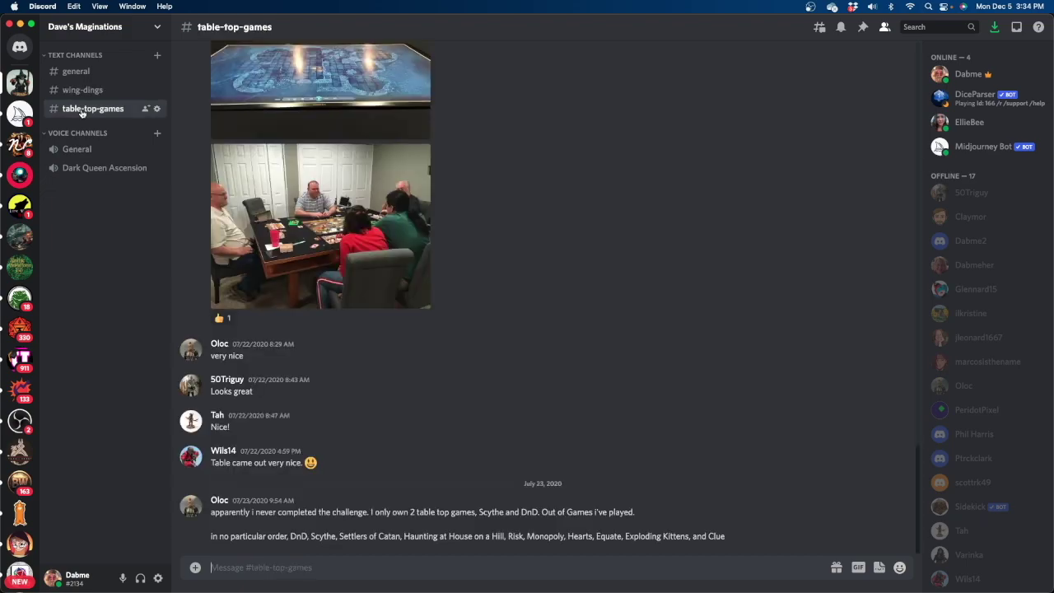
Join the Dark Queen Ascension voice channel, then turn the camera on and off again.
left_click(87, 169)
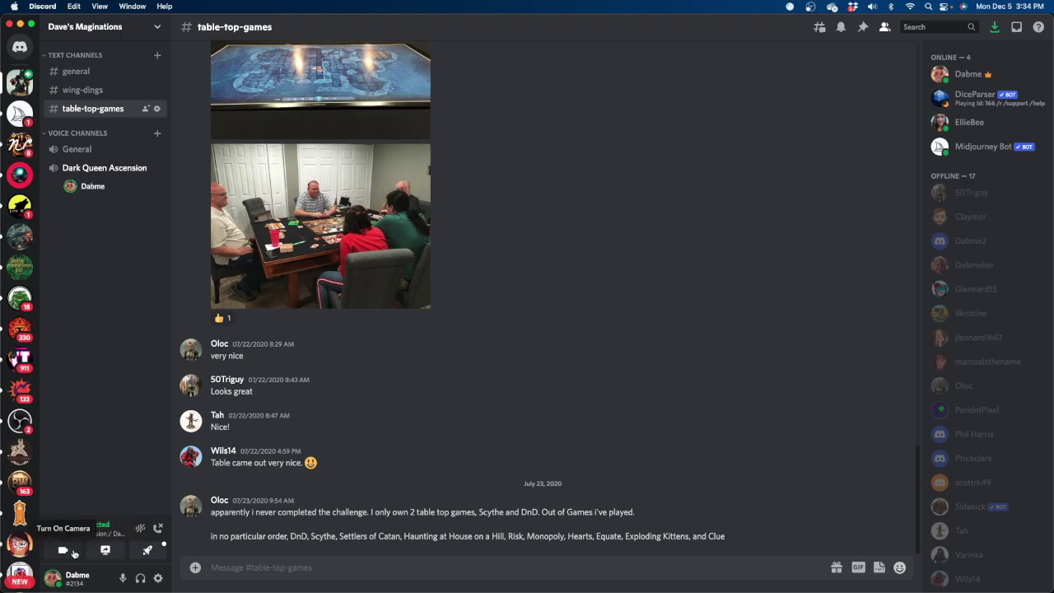
left_click(64, 550)
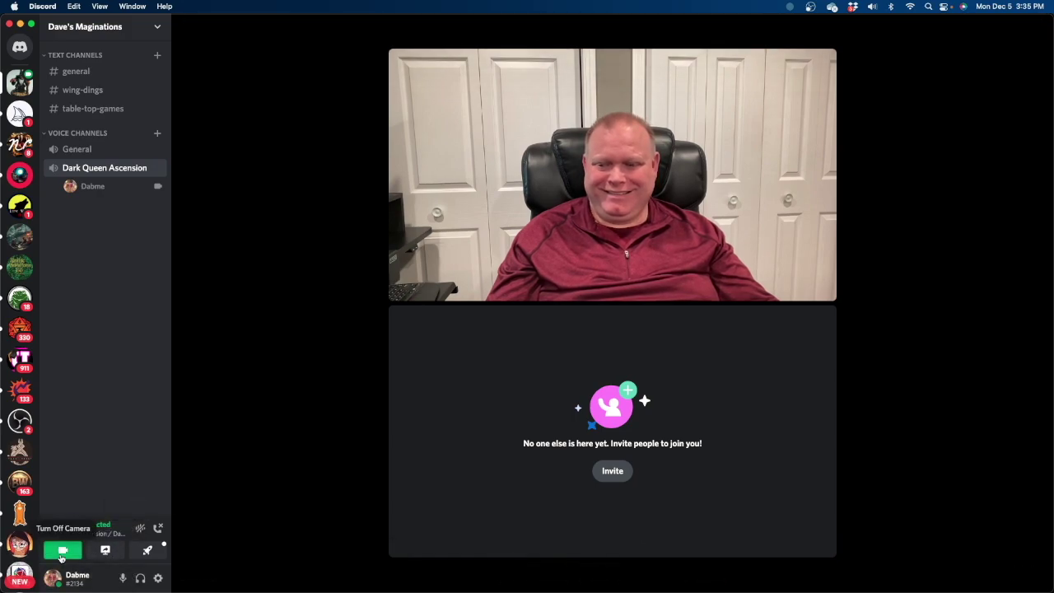
left_click(79, 551)
Set up a screen share of the entire screen, dismiss it without going live, and disconnect from the voice channel.
left_click(105, 550)
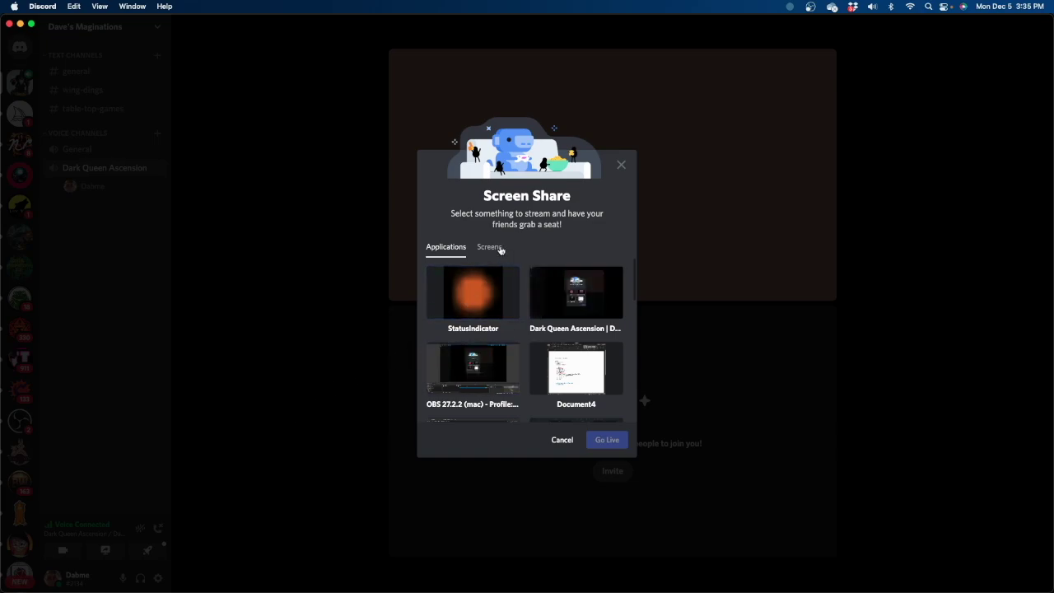
left_click(497, 249)
left_click(481, 291)
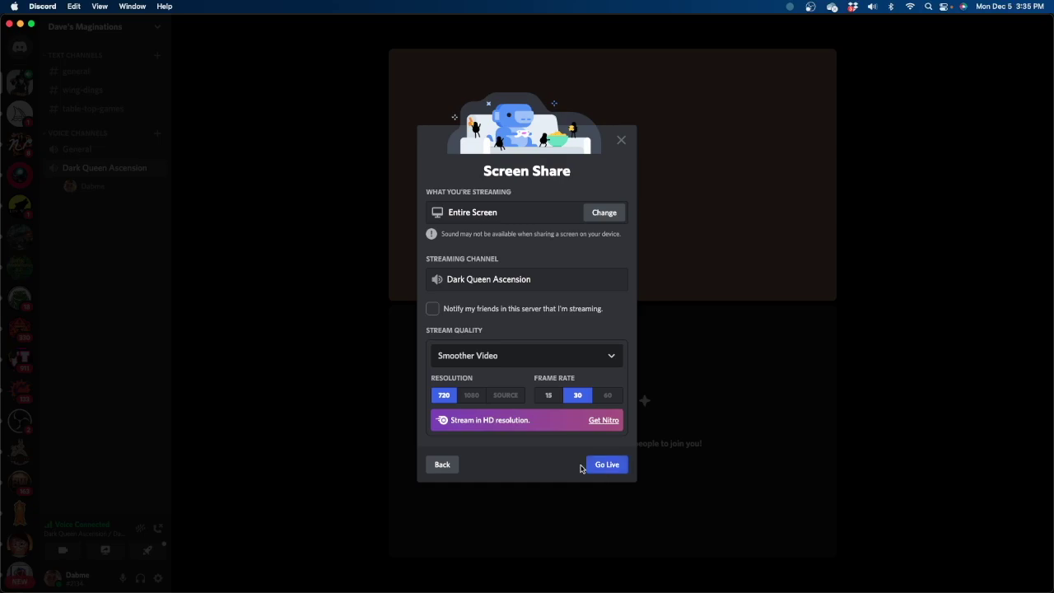
left_click(622, 141)
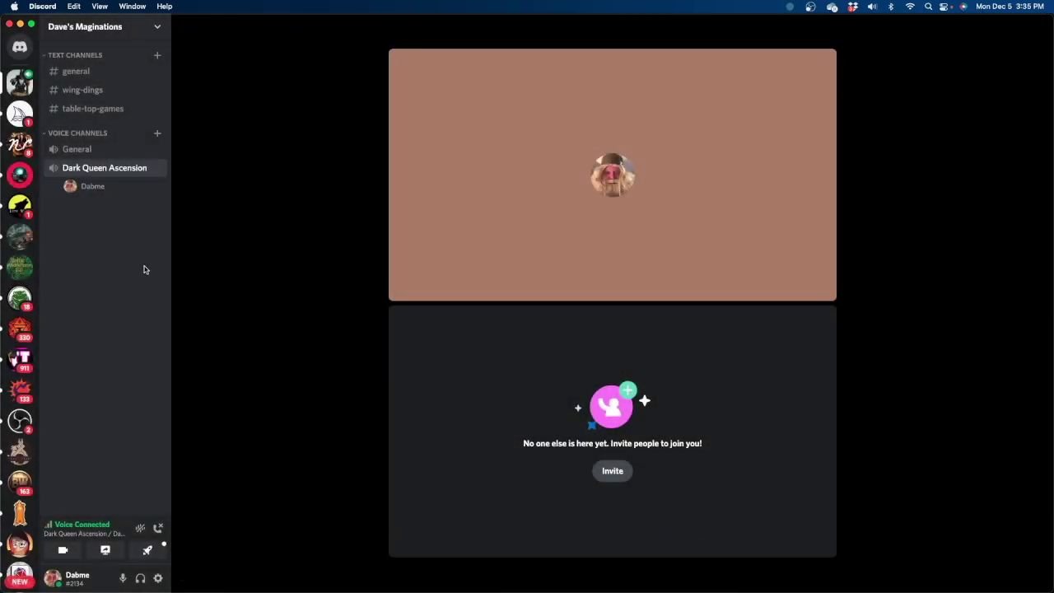
left_click(155, 531)
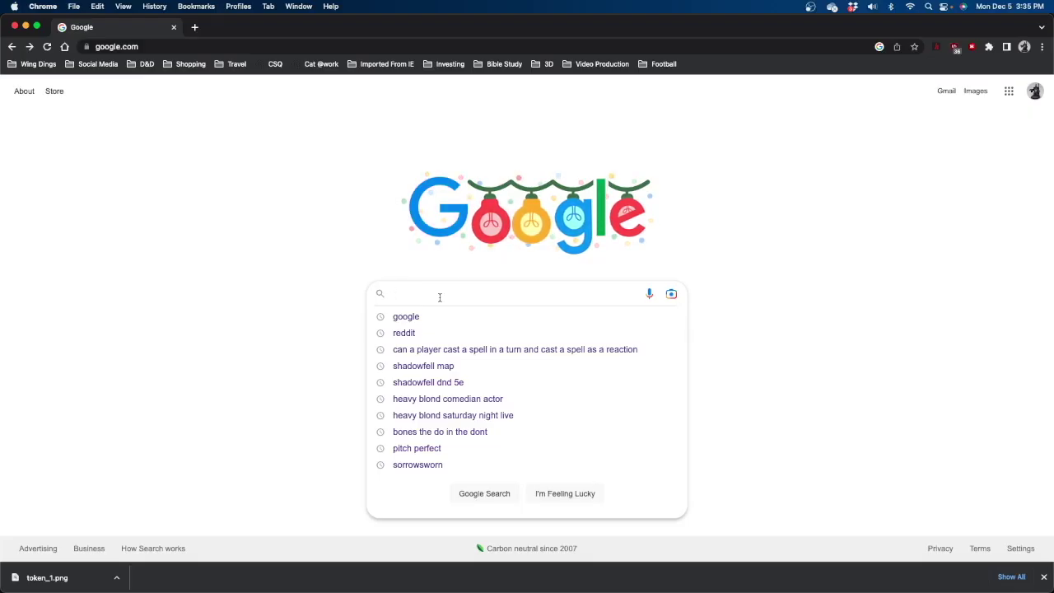
Switch to Chrome, search Google for "neronvain" and show the image results.
type("nero")
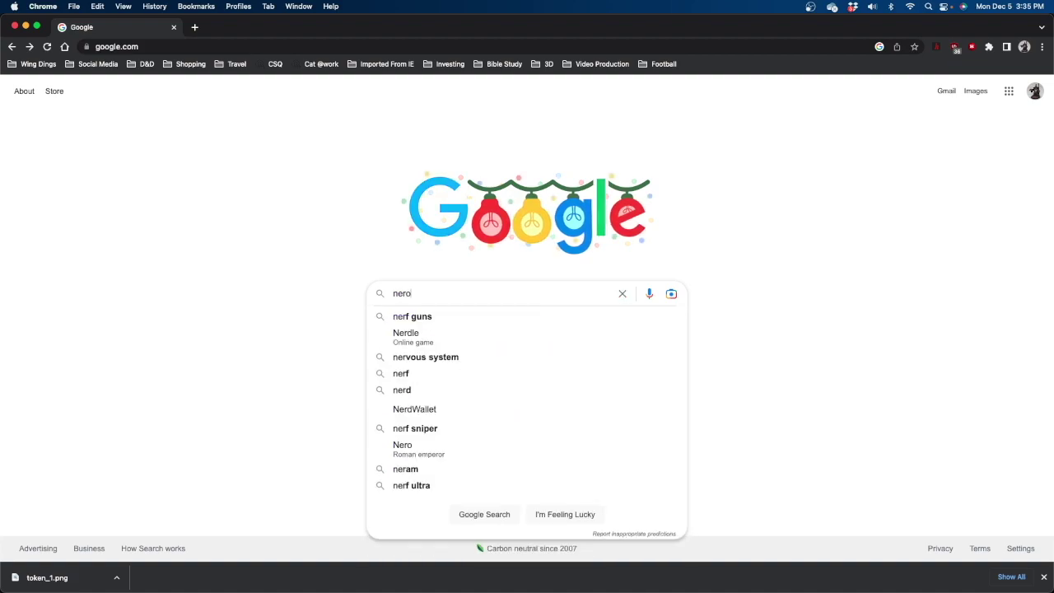
type("nvai")
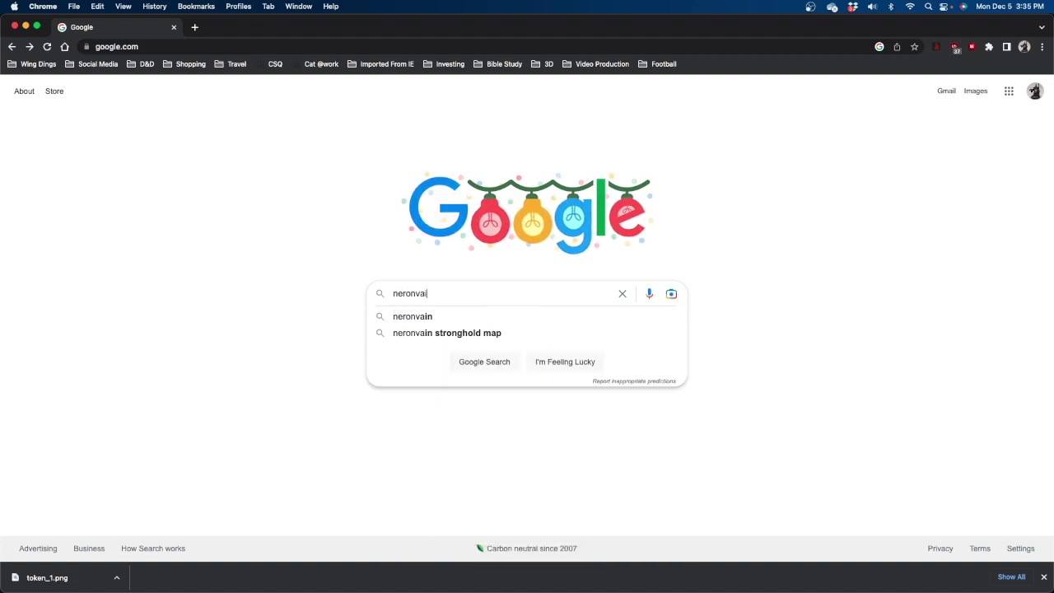
type("n")
key("Return")
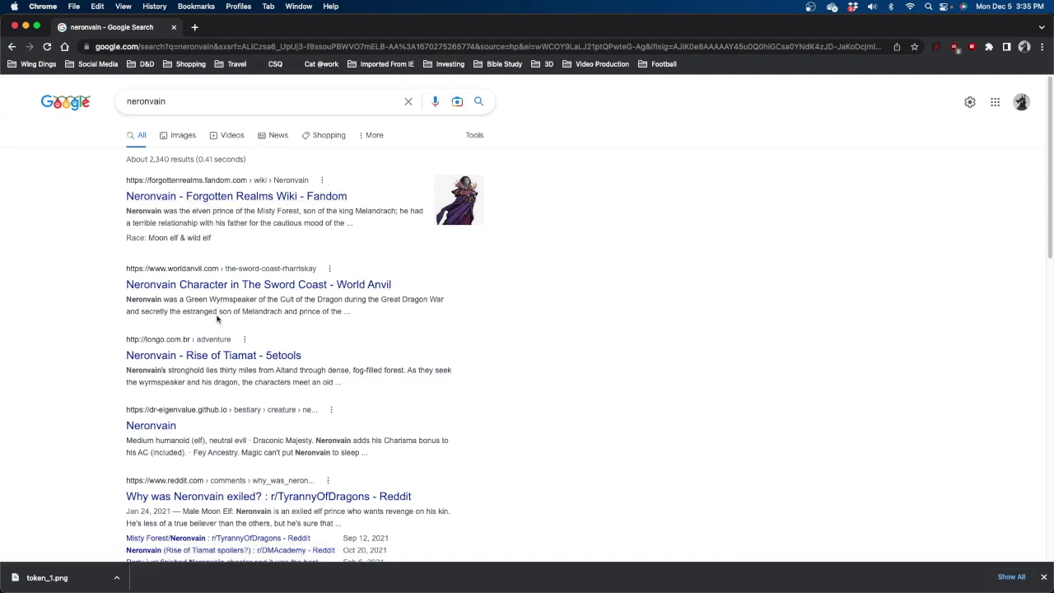
left_click(182, 135)
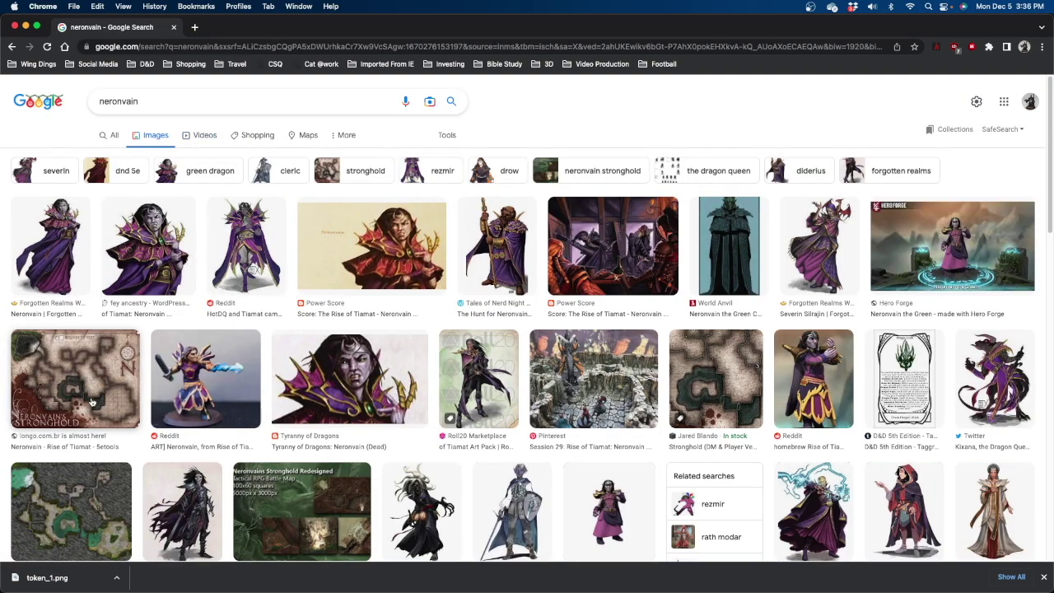
Preview the Forgotten Realms Wiki portrait of Neronvain, the Neronvain's Stronghold map and the Reddit miniature photo.
left_click(79, 270)
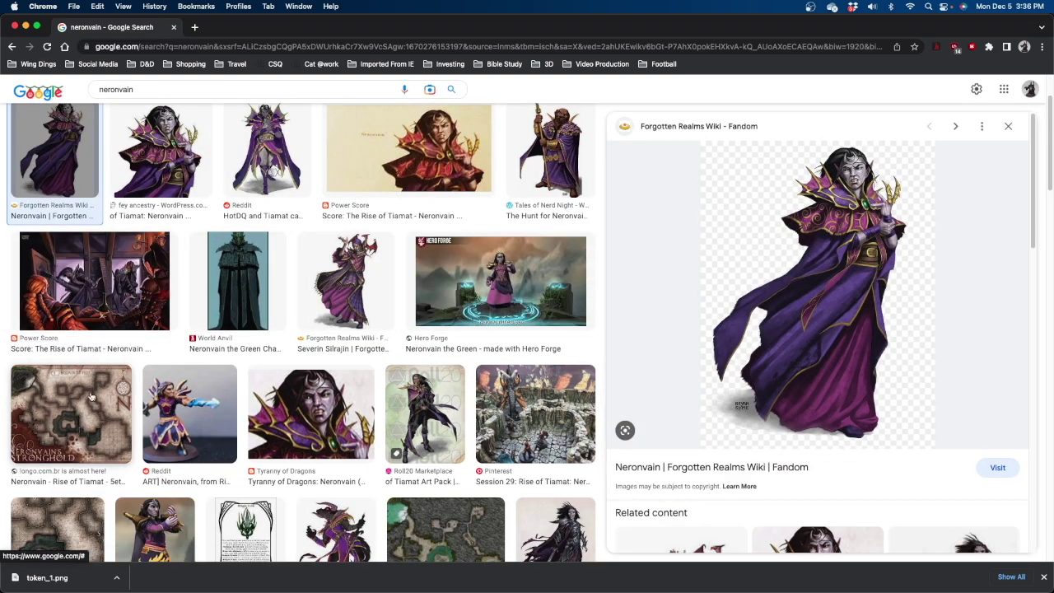
left_click(71, 433)
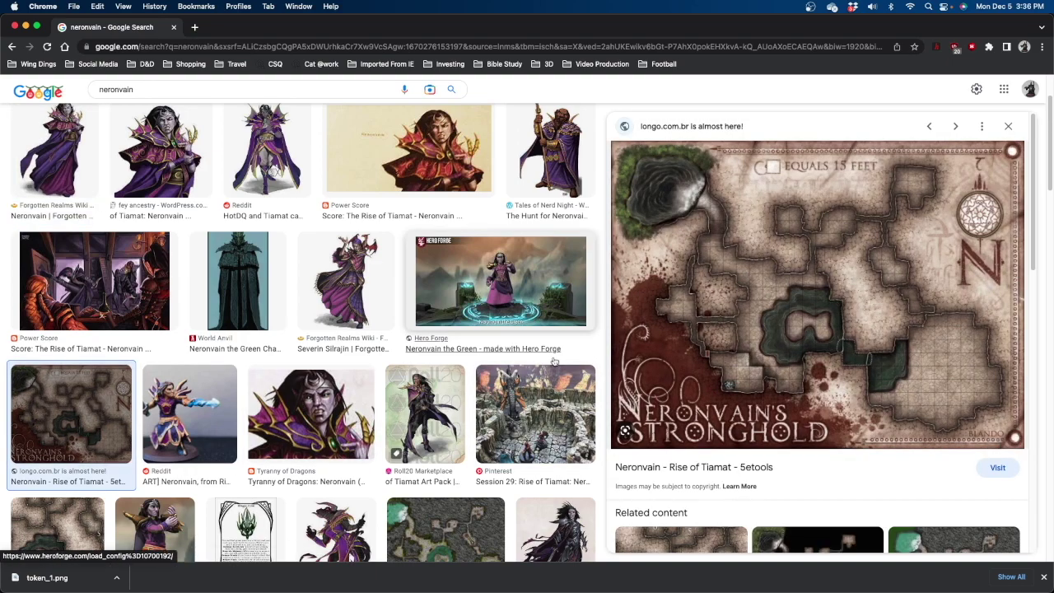
scroll(325, 370, "down", 3)
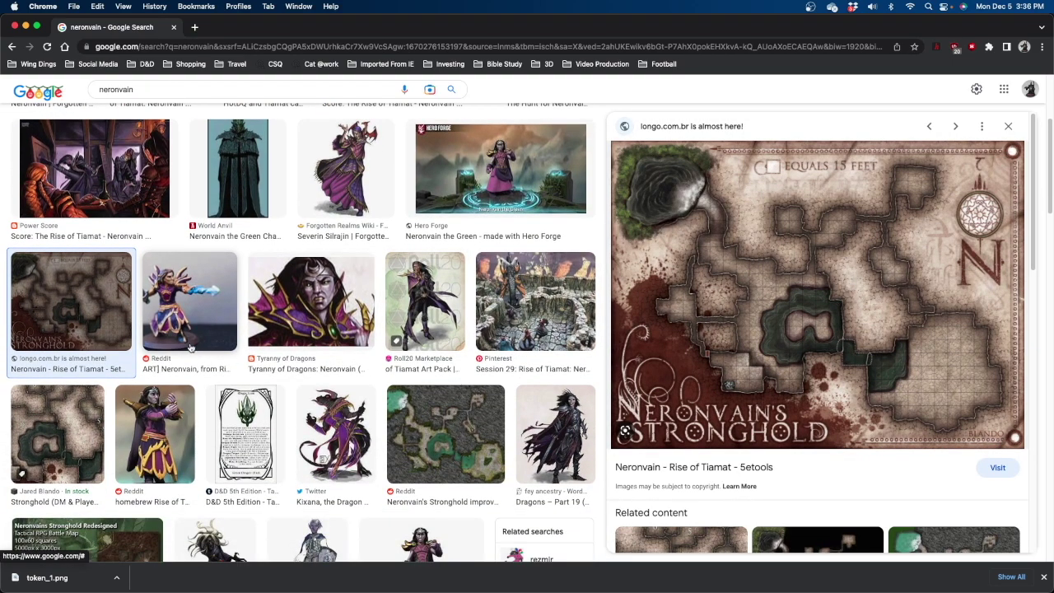
left_click(188, 331)
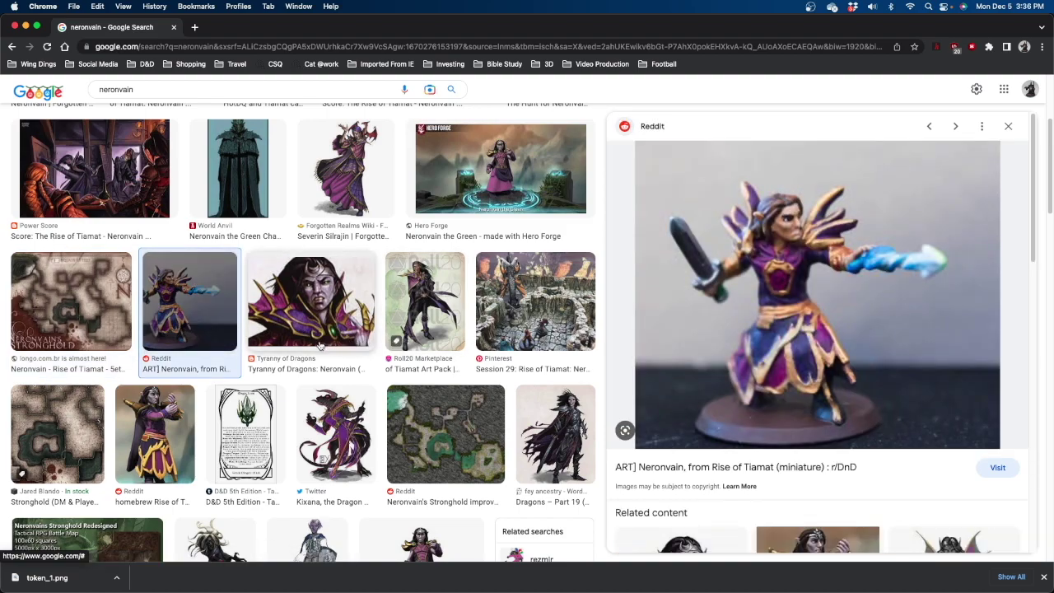
Browse further through the Neronvain image results and the miniature's related content, then return to the first rows of results.
scroll(294, 365, "down", 5)
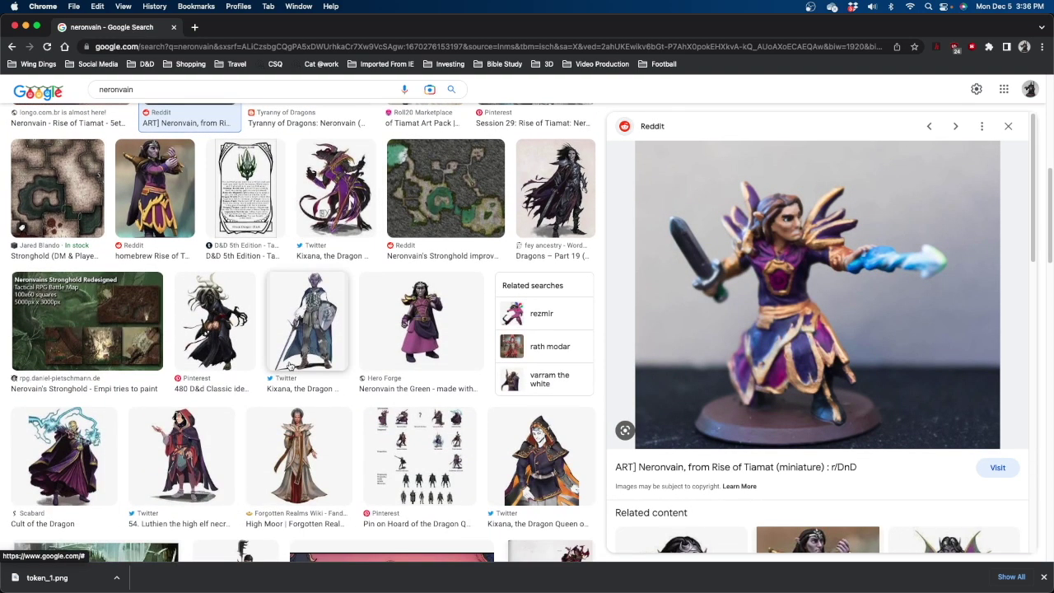
scroll(329, 371, "down", 6)
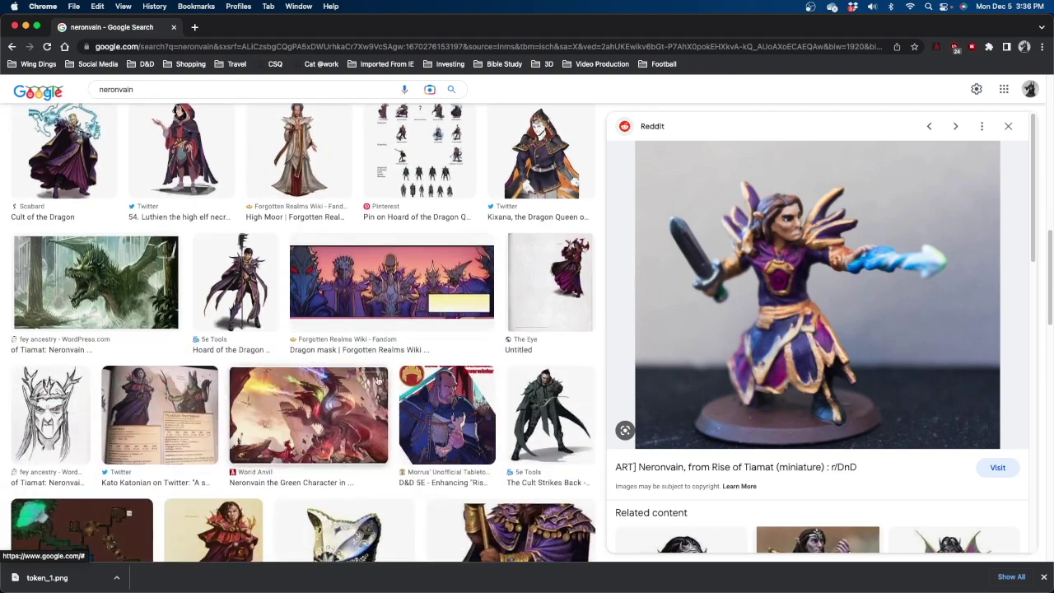
scroll(788, 425, "down", 5)
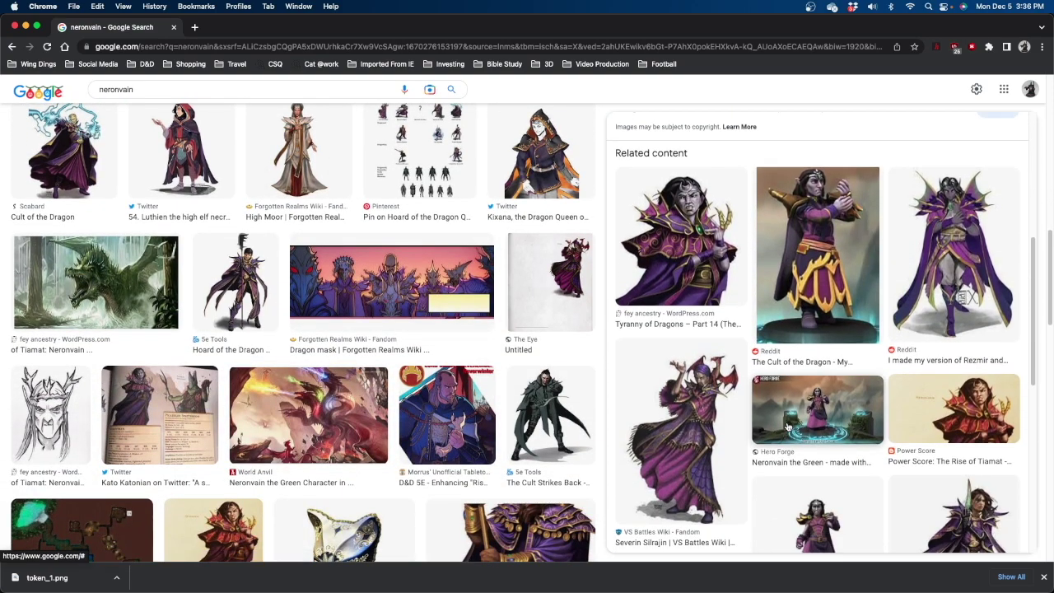
scroll(788, 426, "down", 1)
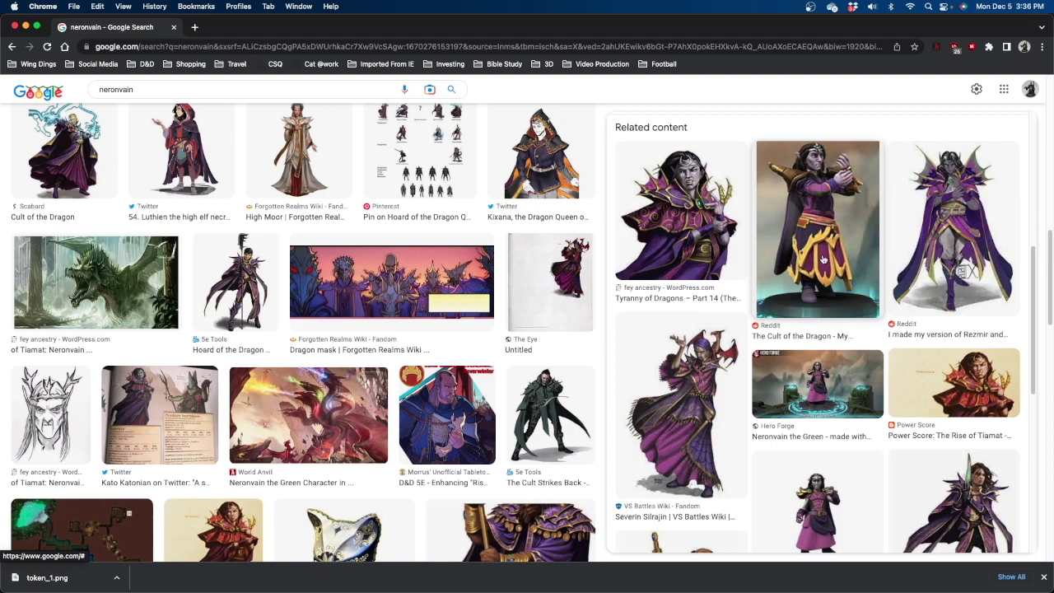
scroll(818, 286, "down", 5)
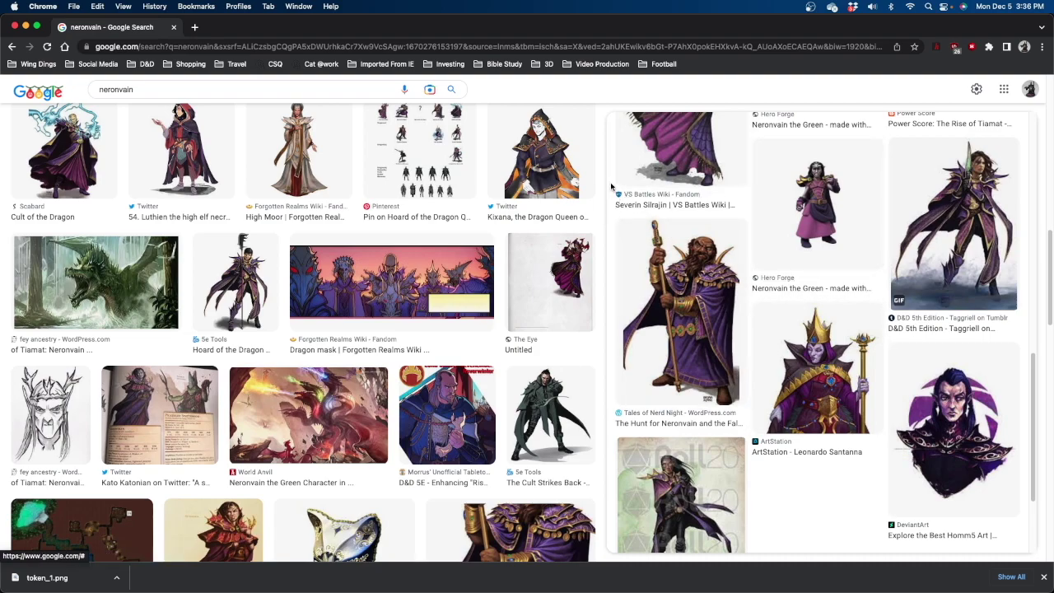
scroll(546, 254, "up", 10)
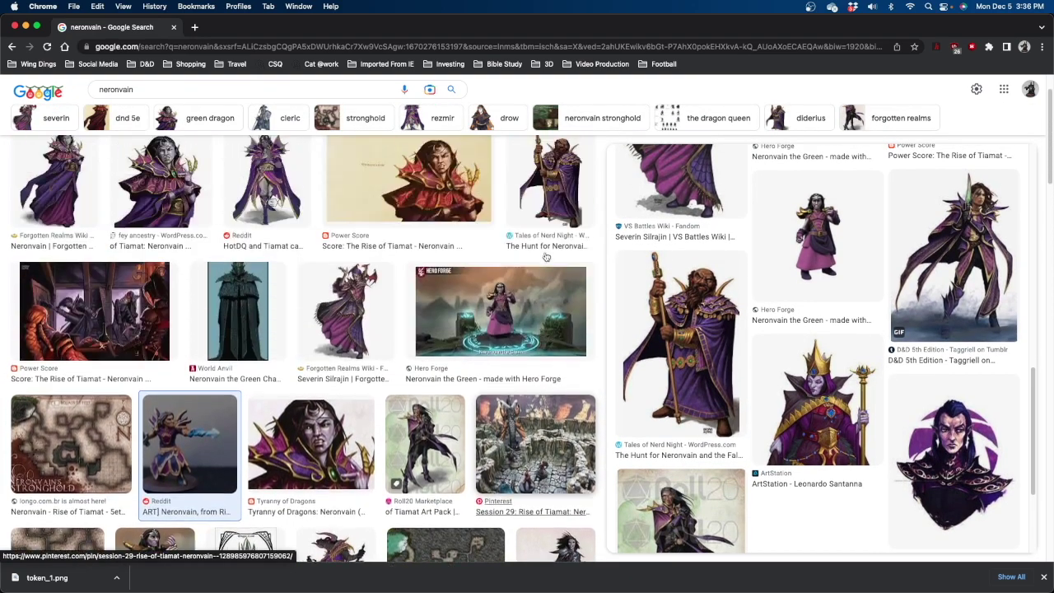